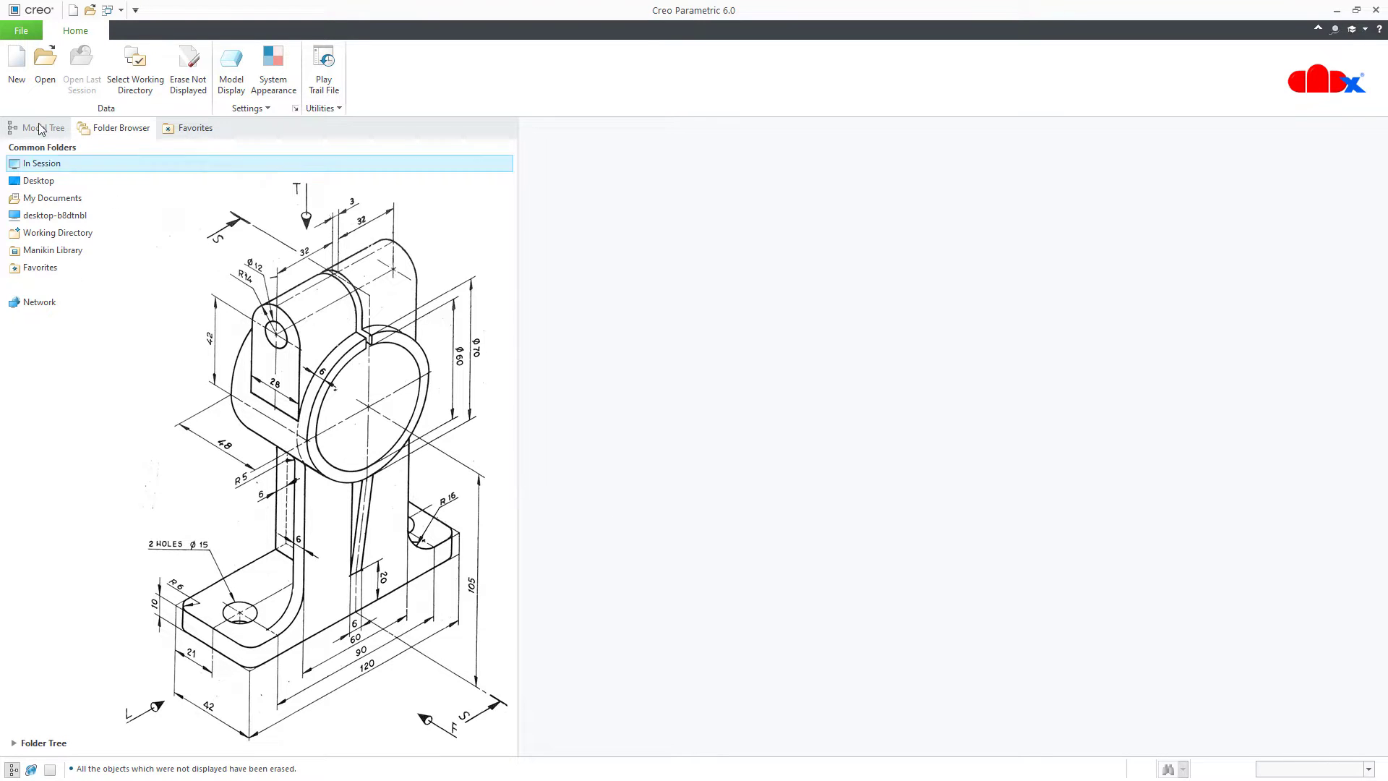
Step: Create a solid part named prt0001 from the default template and open an extrusion sketch on the TOP plane
left_click(16, 64)
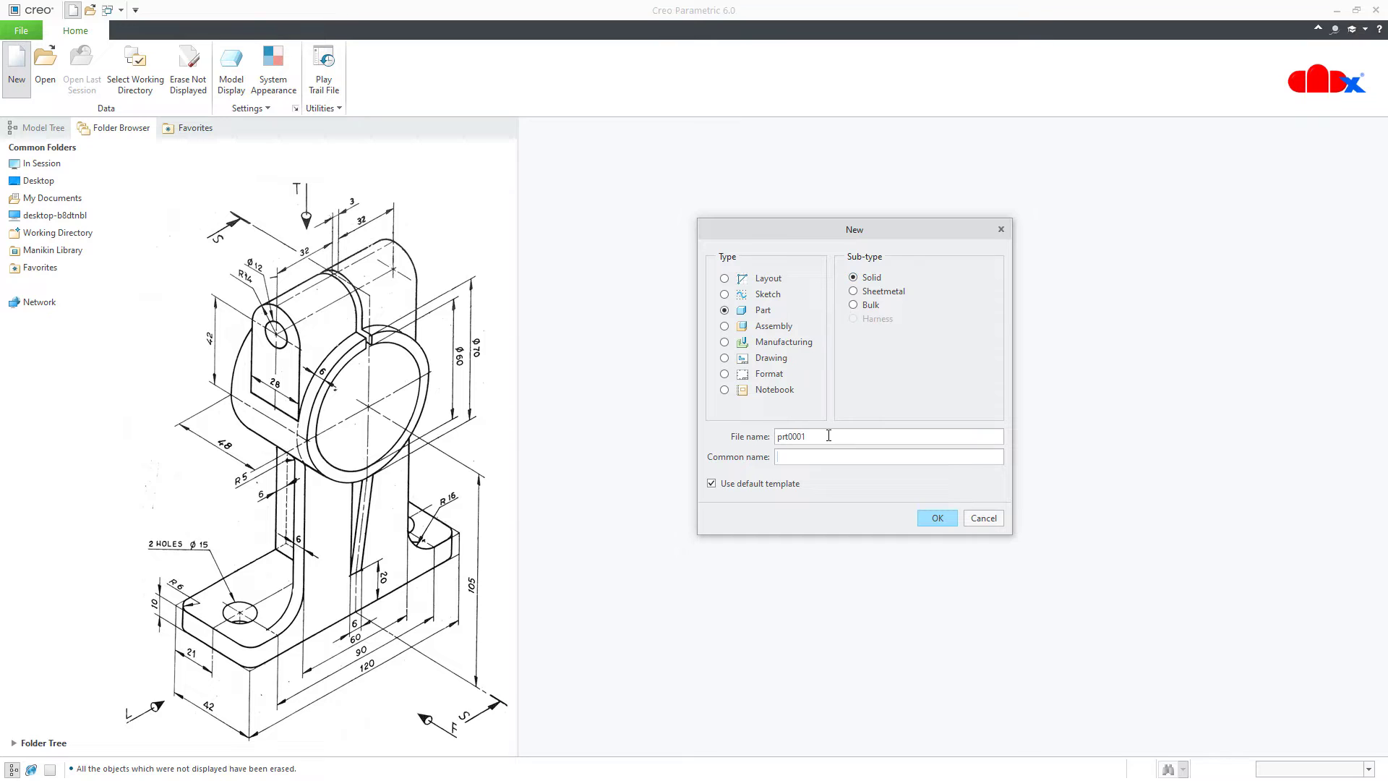
left_click(938, 519)
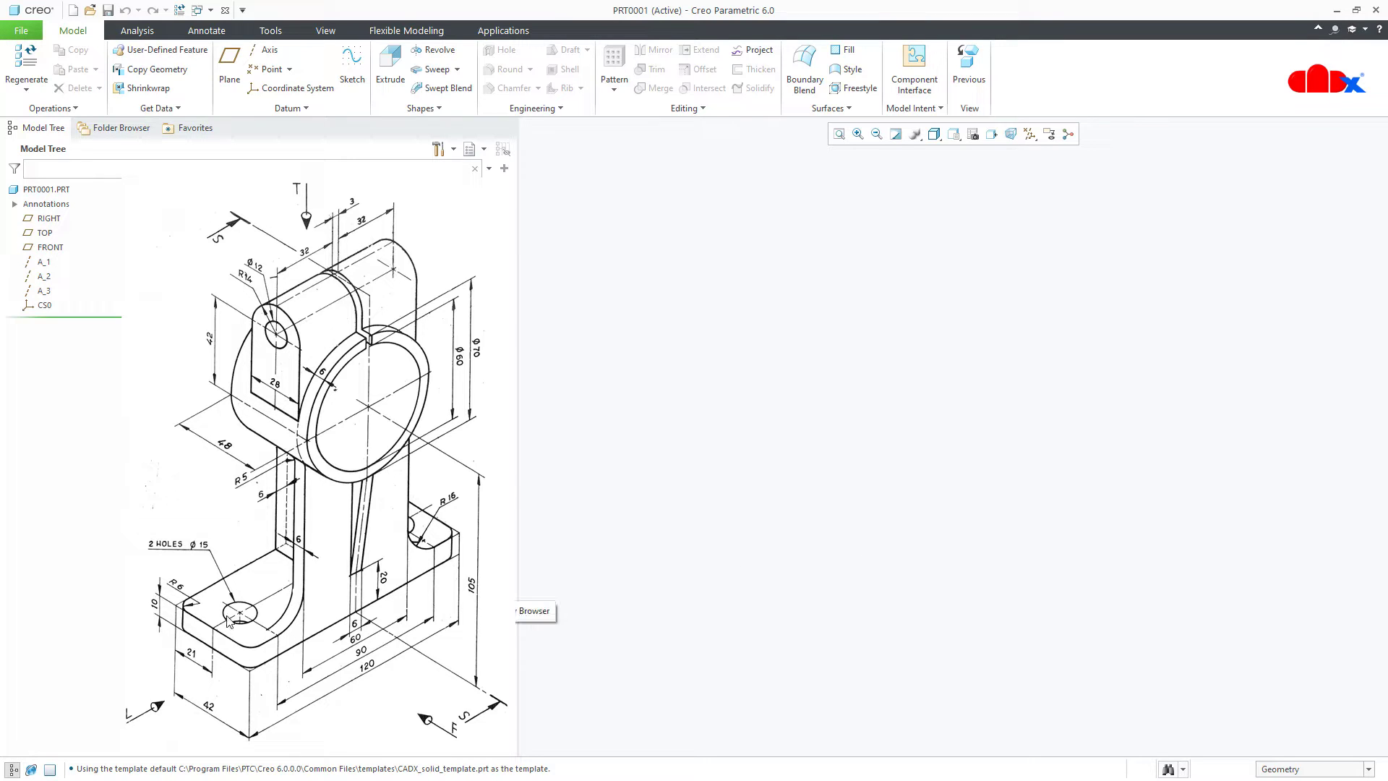
left_click(390, 71)
left_click(50, 233)
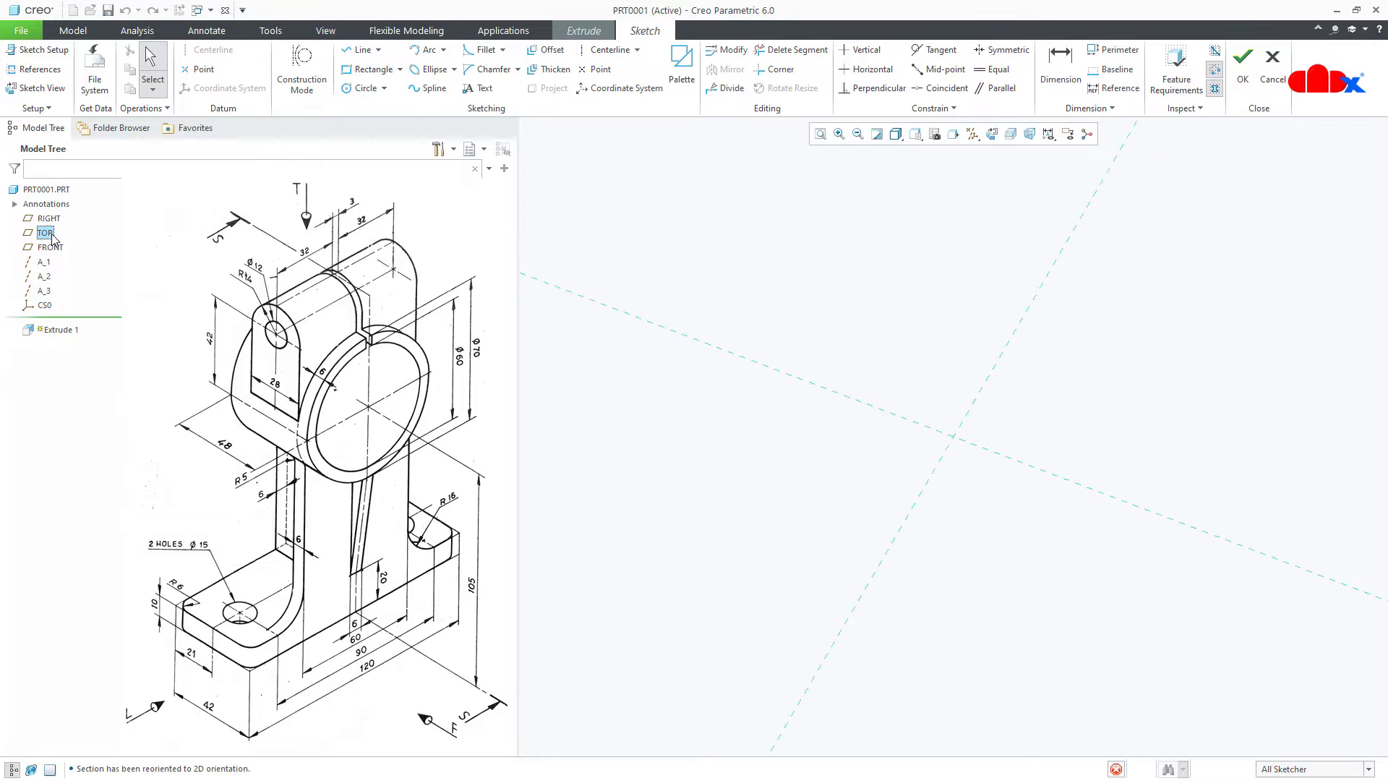
Step: Draw a center rectangle about 296 mm tall, centred on the intersection of the sketch references
left_click(400, 70)
left_click(402, 117)
left_click(954, 437)
left_click(999, 587)
middle_click(1063, 588)
Step: Set the rectangle's width to 42 mm and its height to 120 mm
double_click(934, 576)
type("42")
key("Return")
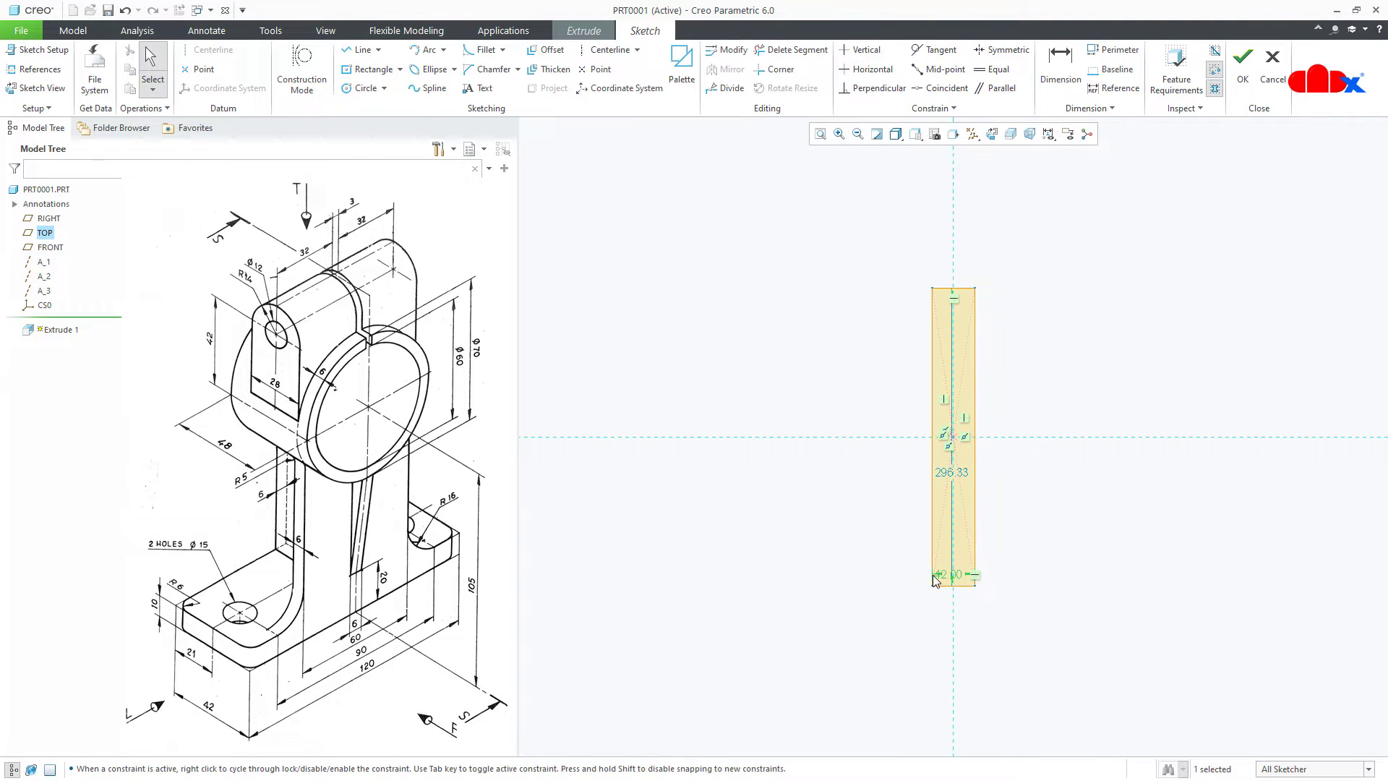
double_click(953, 471)
type("120")
key("Return")
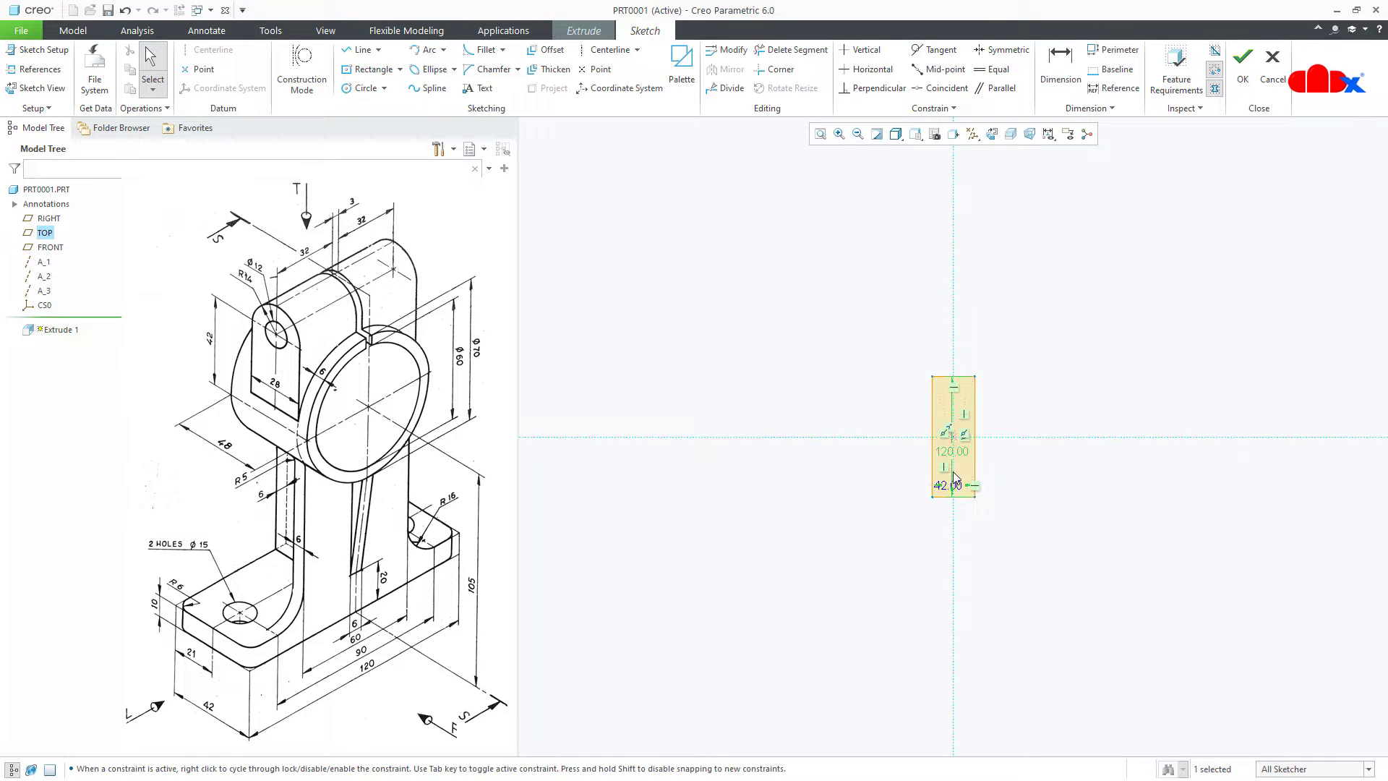
Step: Finish the rectangle sketch and extrude it 10 mm to form the base plate
right_click(954, 478)
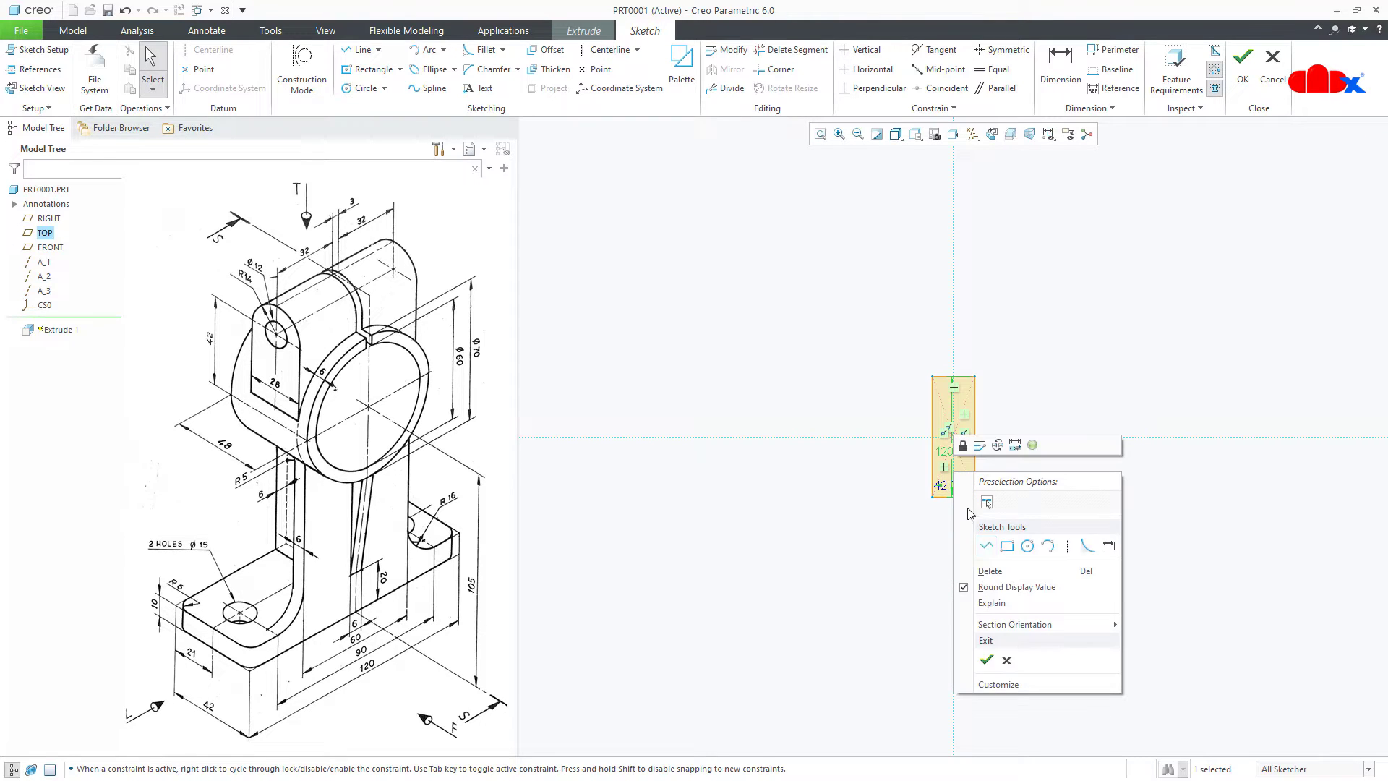
left_click(987, 657)
double_click(999, 377)
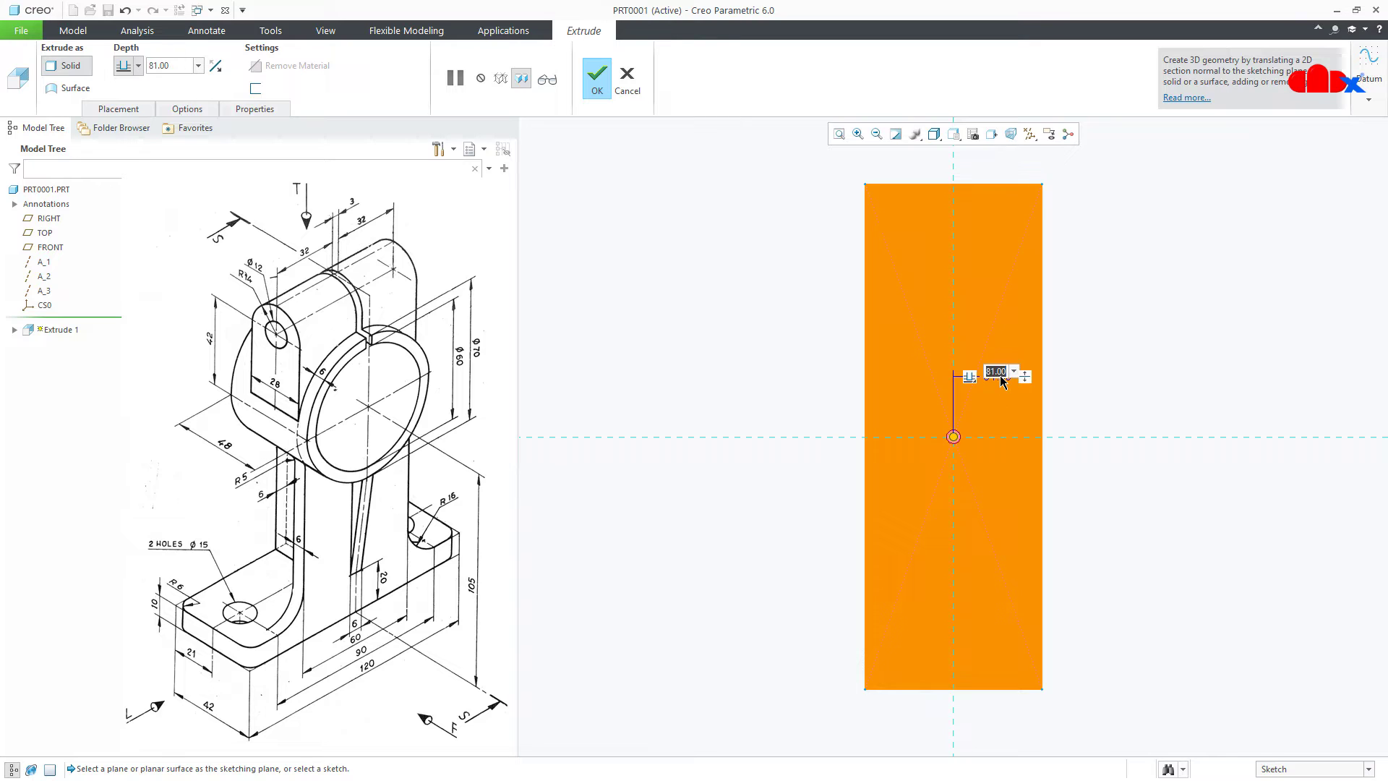
type("10")
key("Return")
middle_click(1000, 376)
key("ctrl+d")
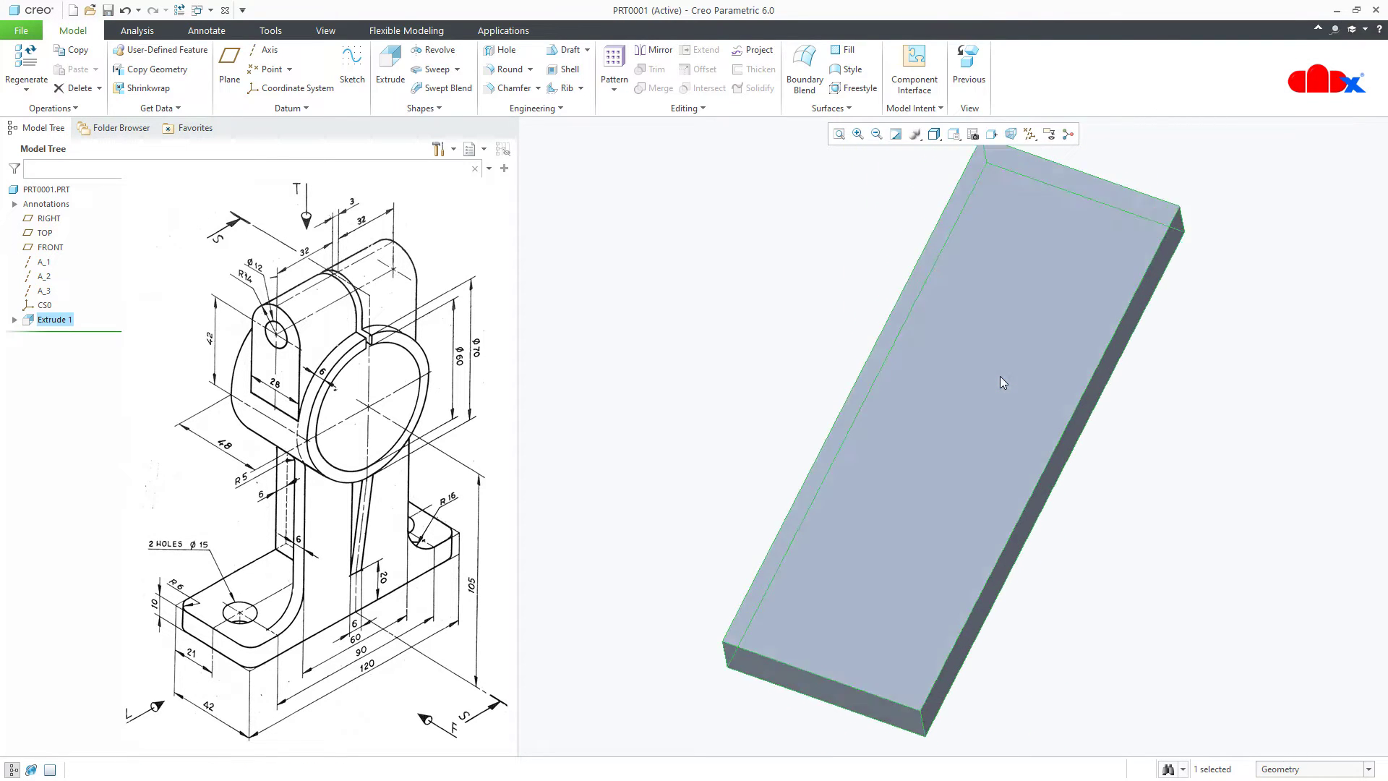
left_click(1135, 597)
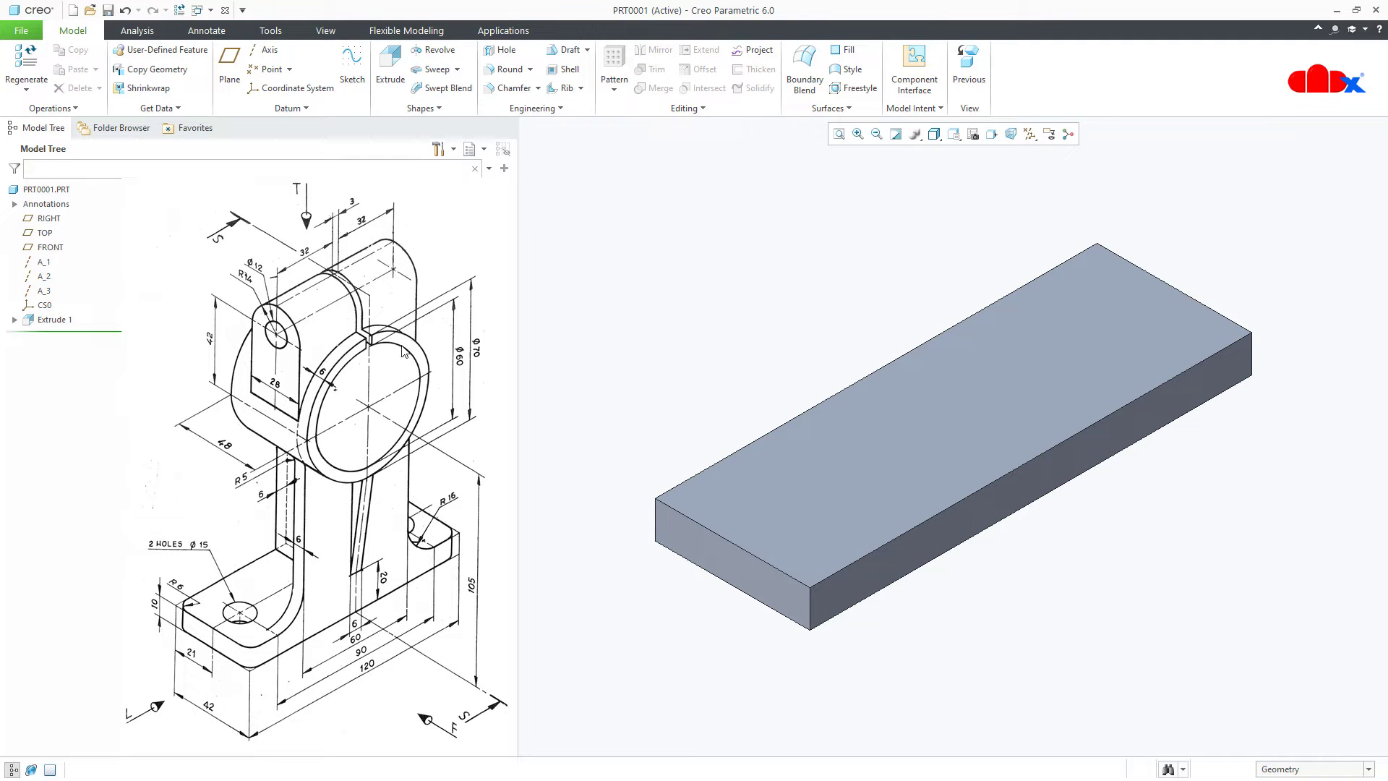
Step: Start an extrusion sketch on the base plate's long front side face and draw a circle above the plate, centred on the vertical reference
left_click(393, 69)
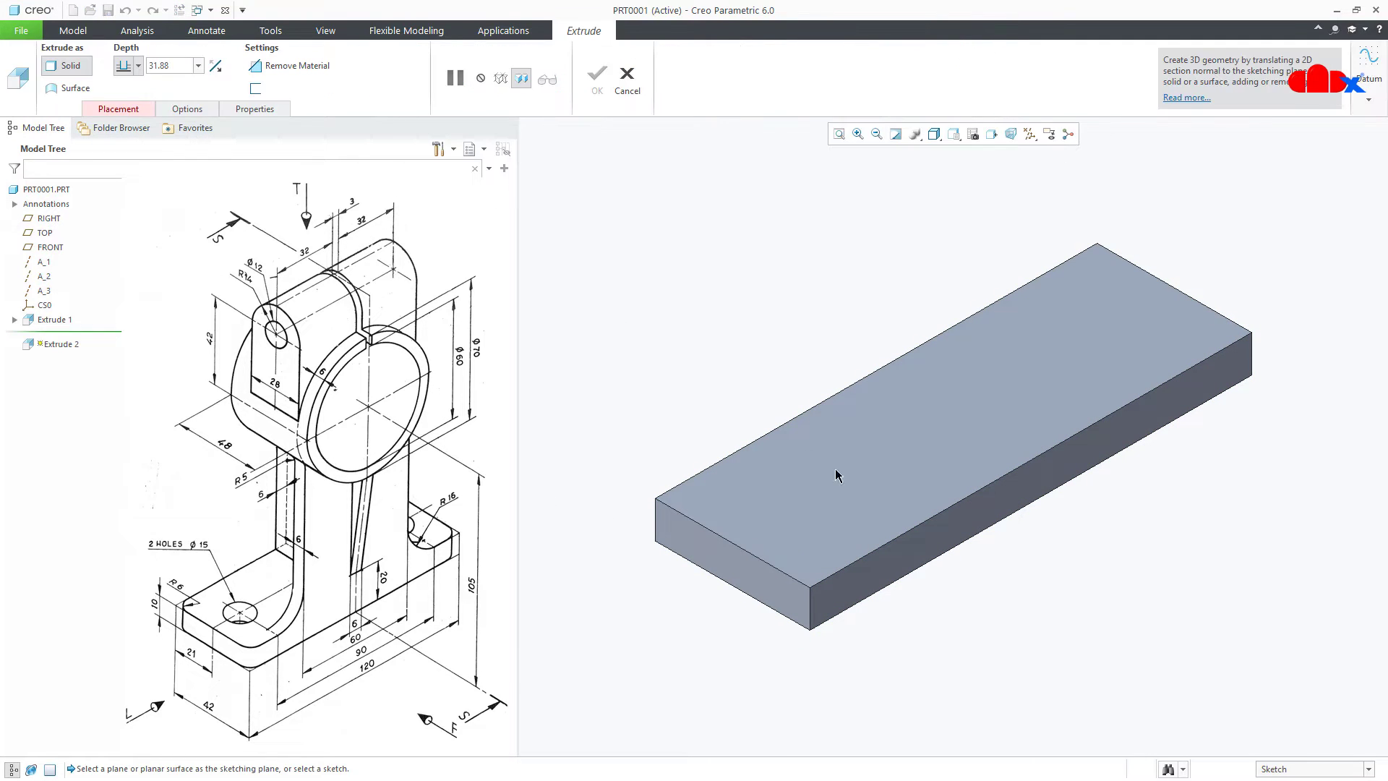
left_click(968, 514)
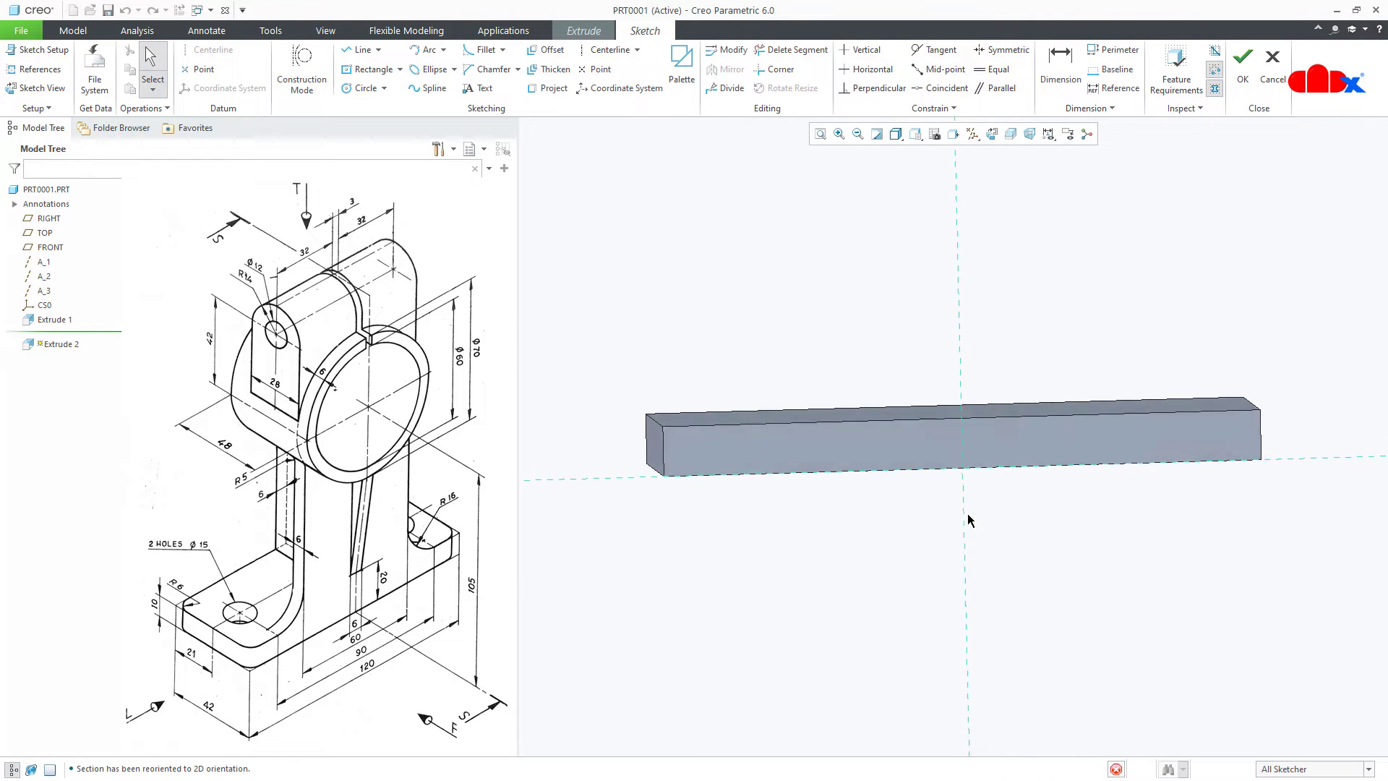
right_click(969, 518)
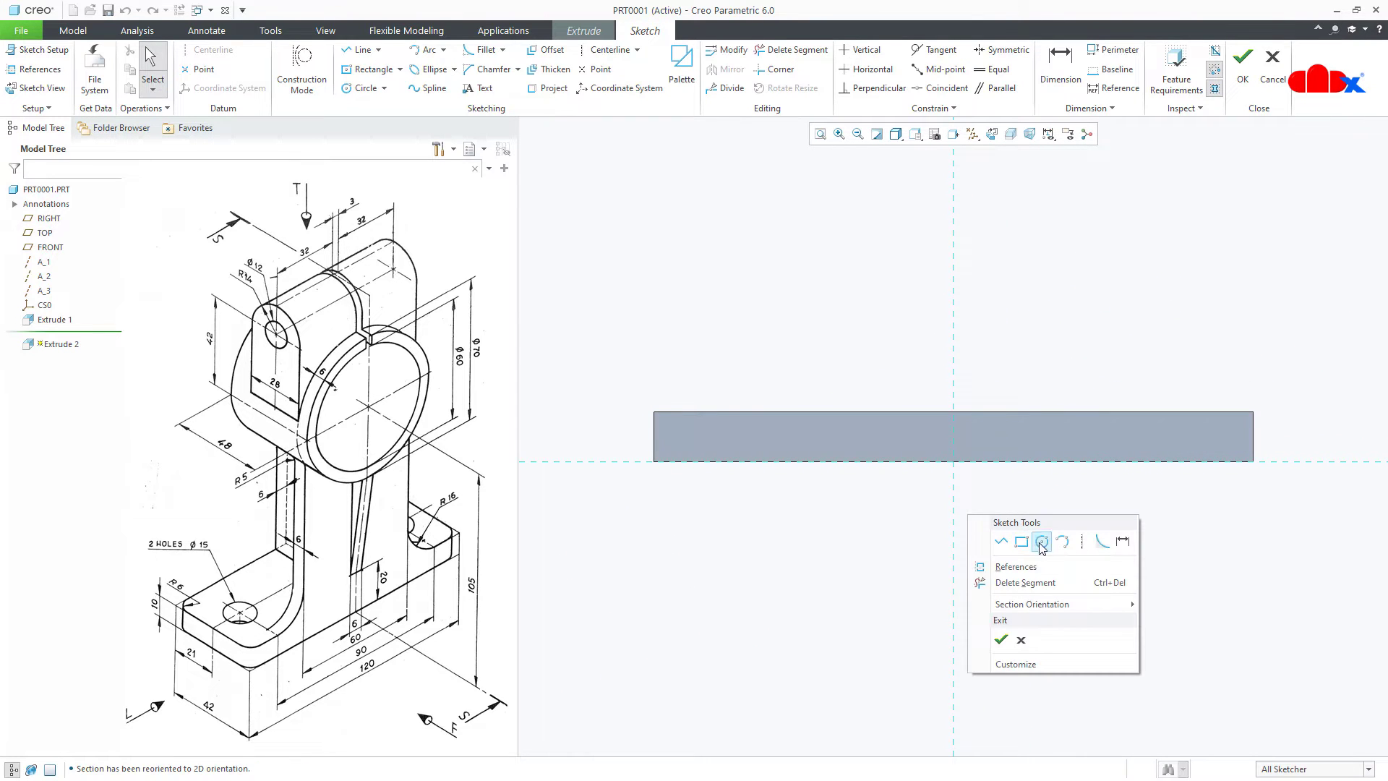
left_click(1043, 547)
left_click(955, 236)
left_click(968, 343)
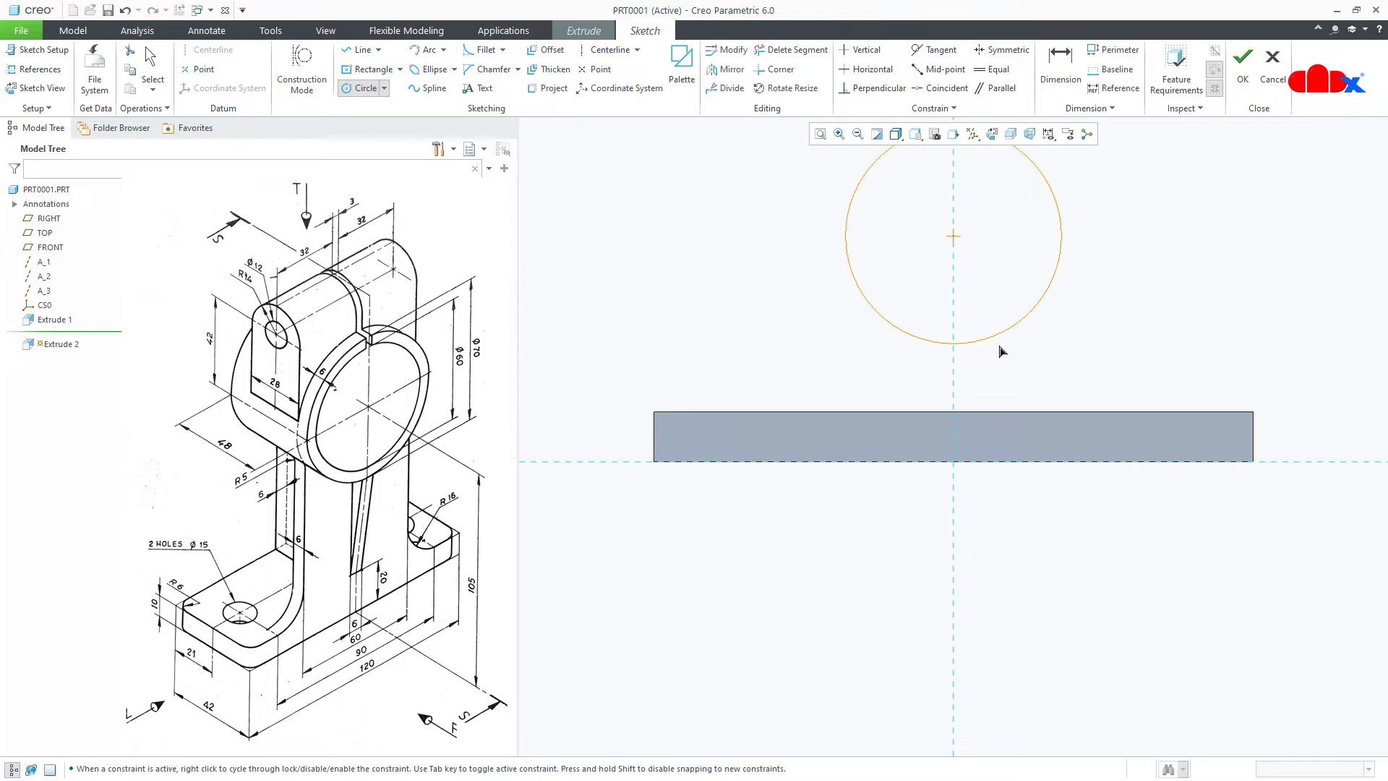
middle_click(1075, 354)
Step: Set the circle's centre height above the base's bottom edge to 105 mm and its diameter to 70 mm
double_click(966, 349)
type("105")
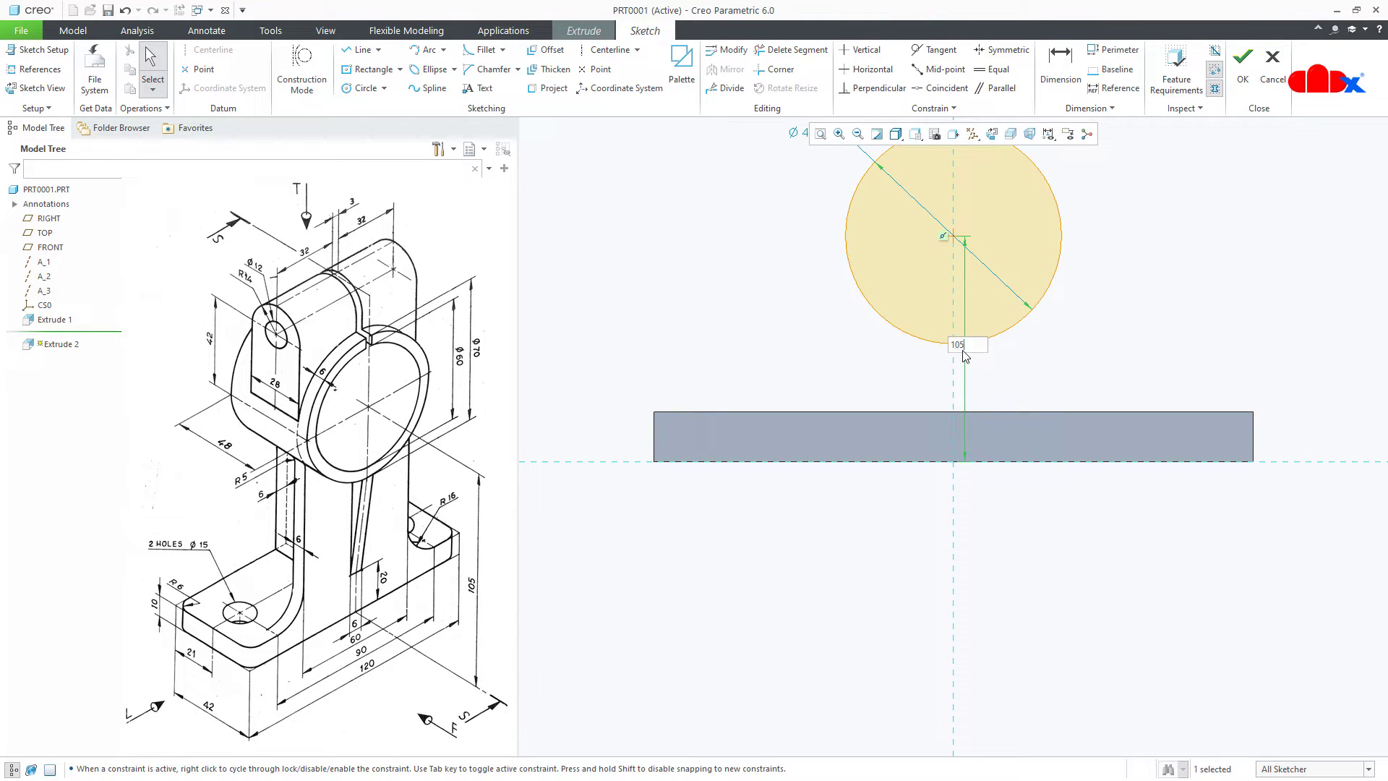
key("Return")
scroll(920, 522, "down", 5)
double_click(883, 299)
type("70")
key("Return")
Step: Finish the circle sketch and set the first-side extrusion depth to 6 mm
right_click(884, 297)
left_click(916, 484)
middle_click_drag(908, 459, 976, 505)
double_click(1129, 500)
type("6")
key("Return")
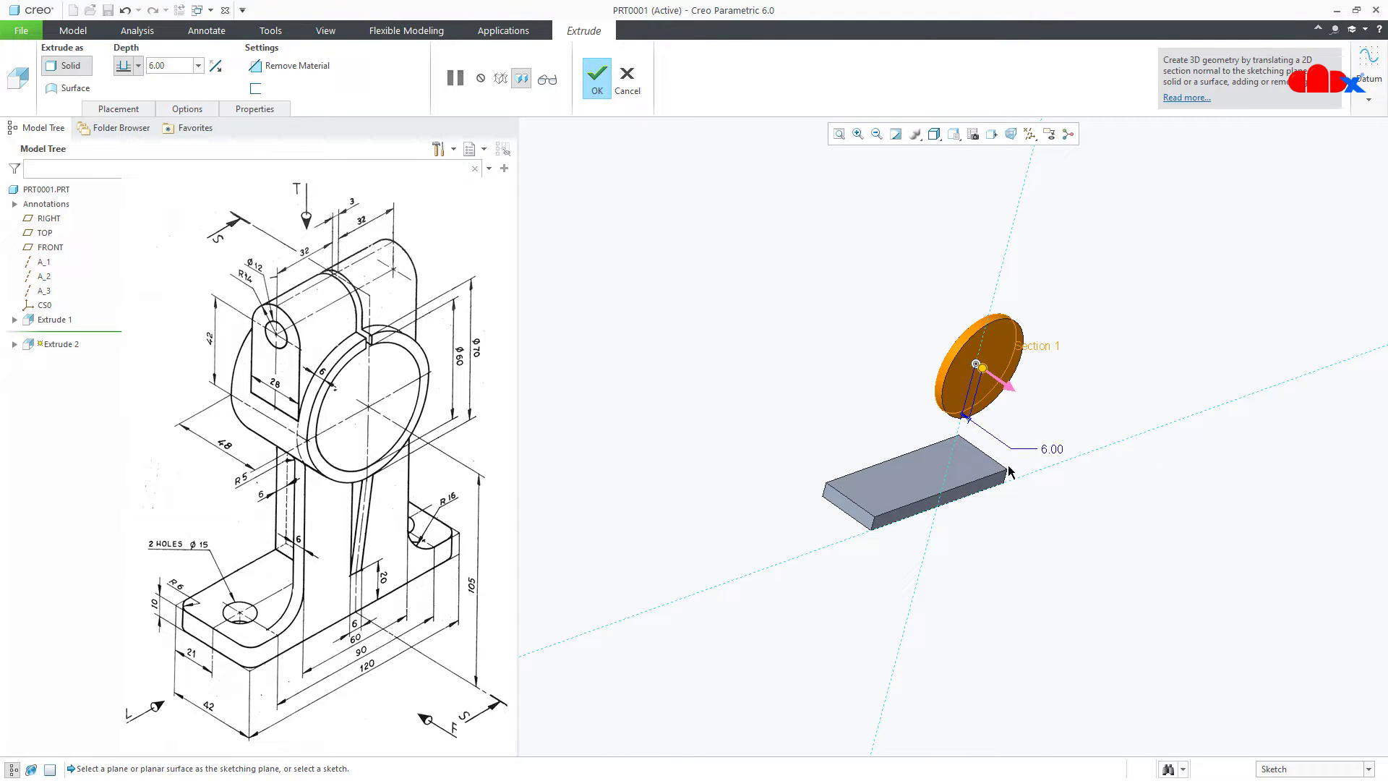
Step: Give the circle's extrusion a blind second-side depth of 42 mm and complete the cylinder
left_click(205, 111)
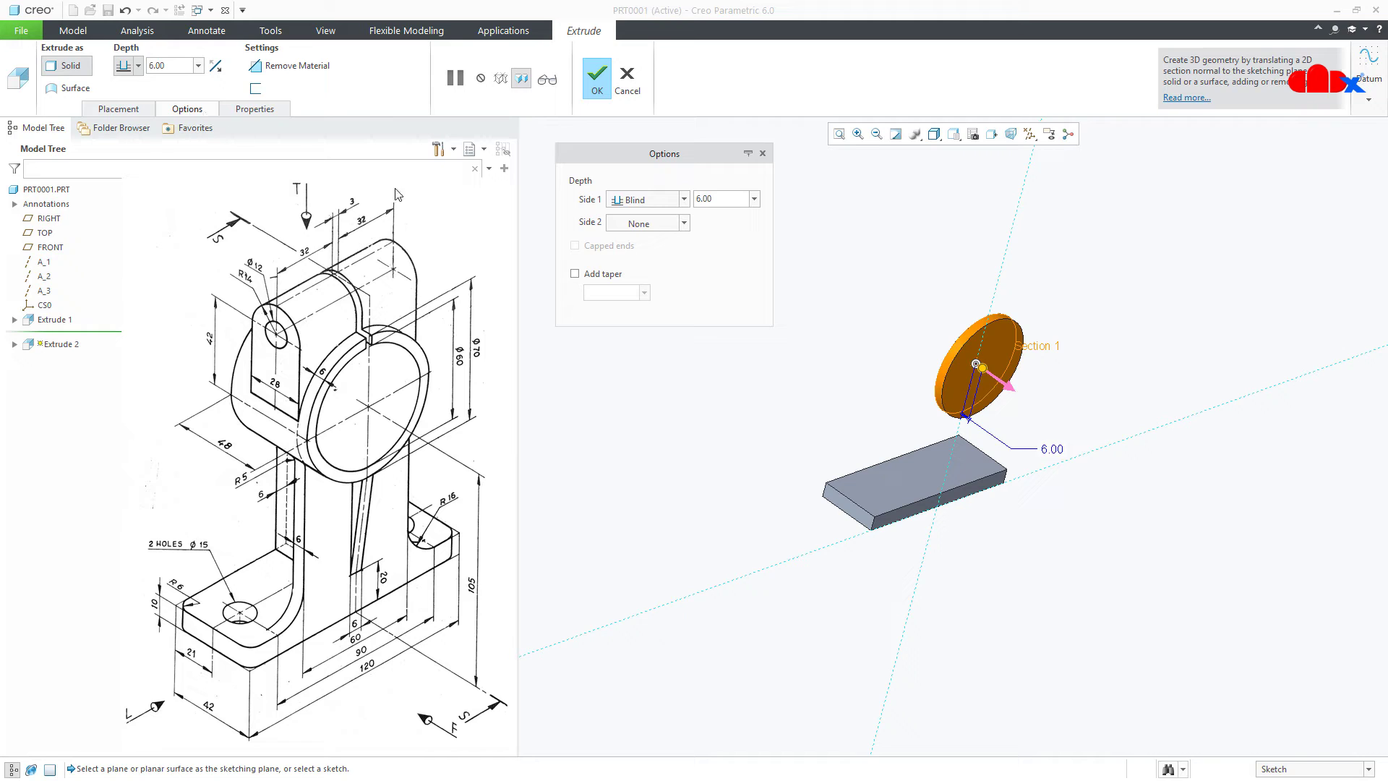
left_click(657, 226)
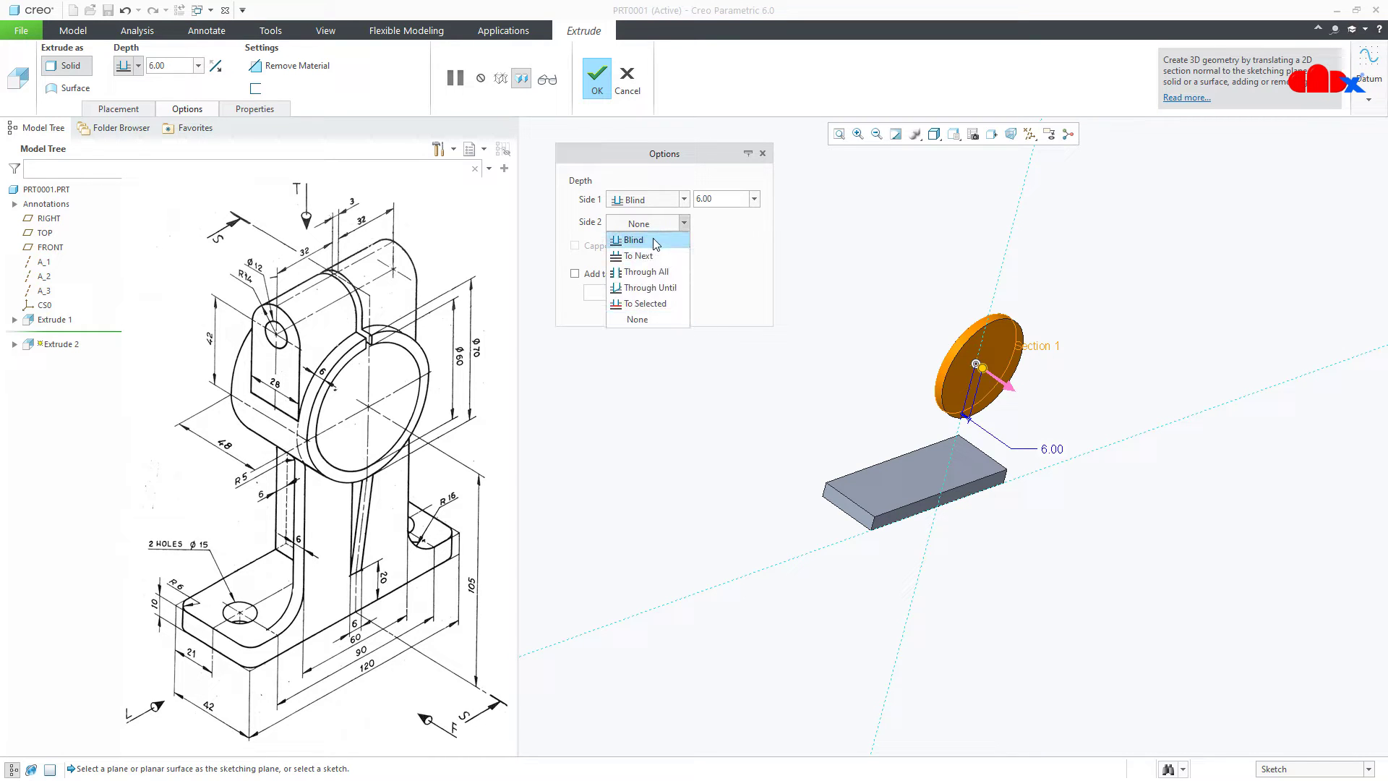
left_click(653, 239)
left_click(735, 222)
type("42")
key("Return")
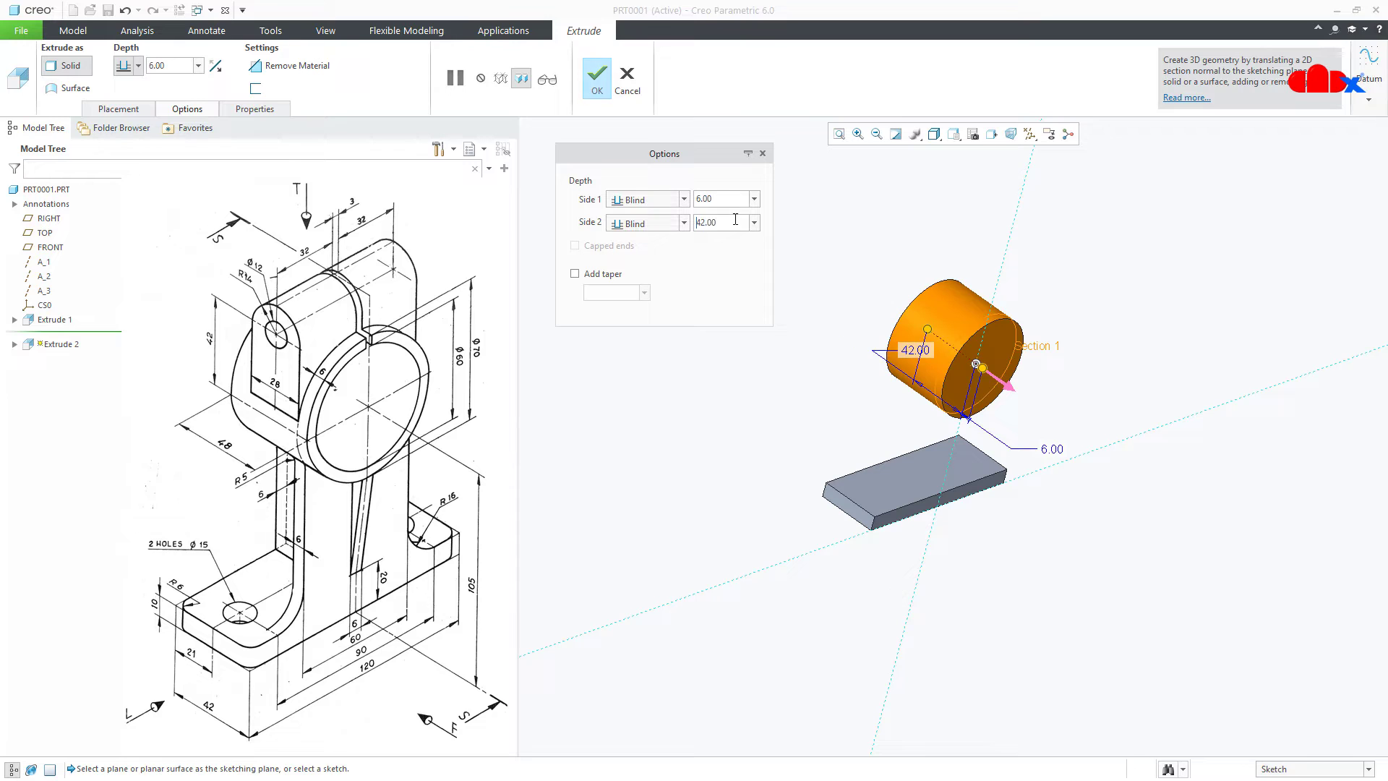
left_click(597, 80)
left_click(696, 374)
key("ctrl+d")
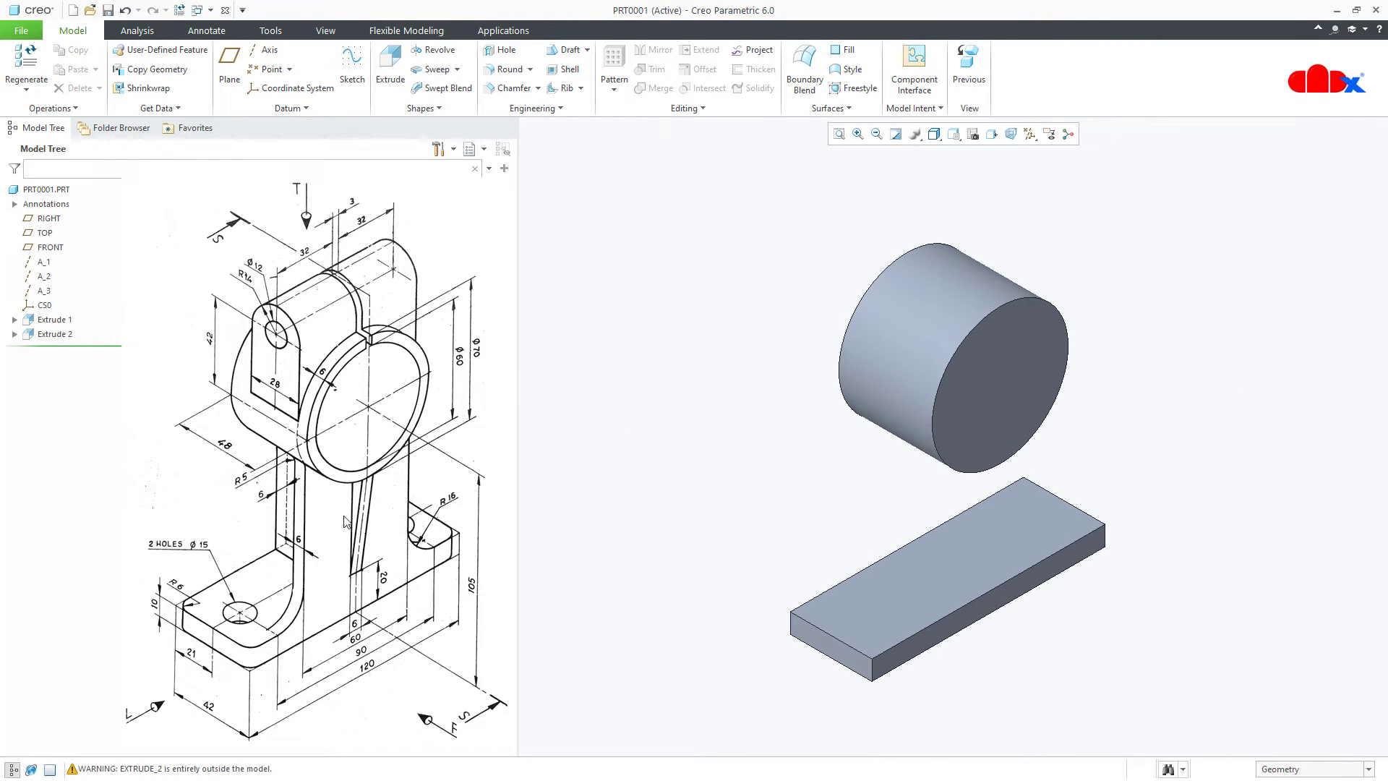
Step: Start an extrusion sketch on the base plate's long front side face and add the cylinder's outer edge as a sketch reference
left_click(398, 90)
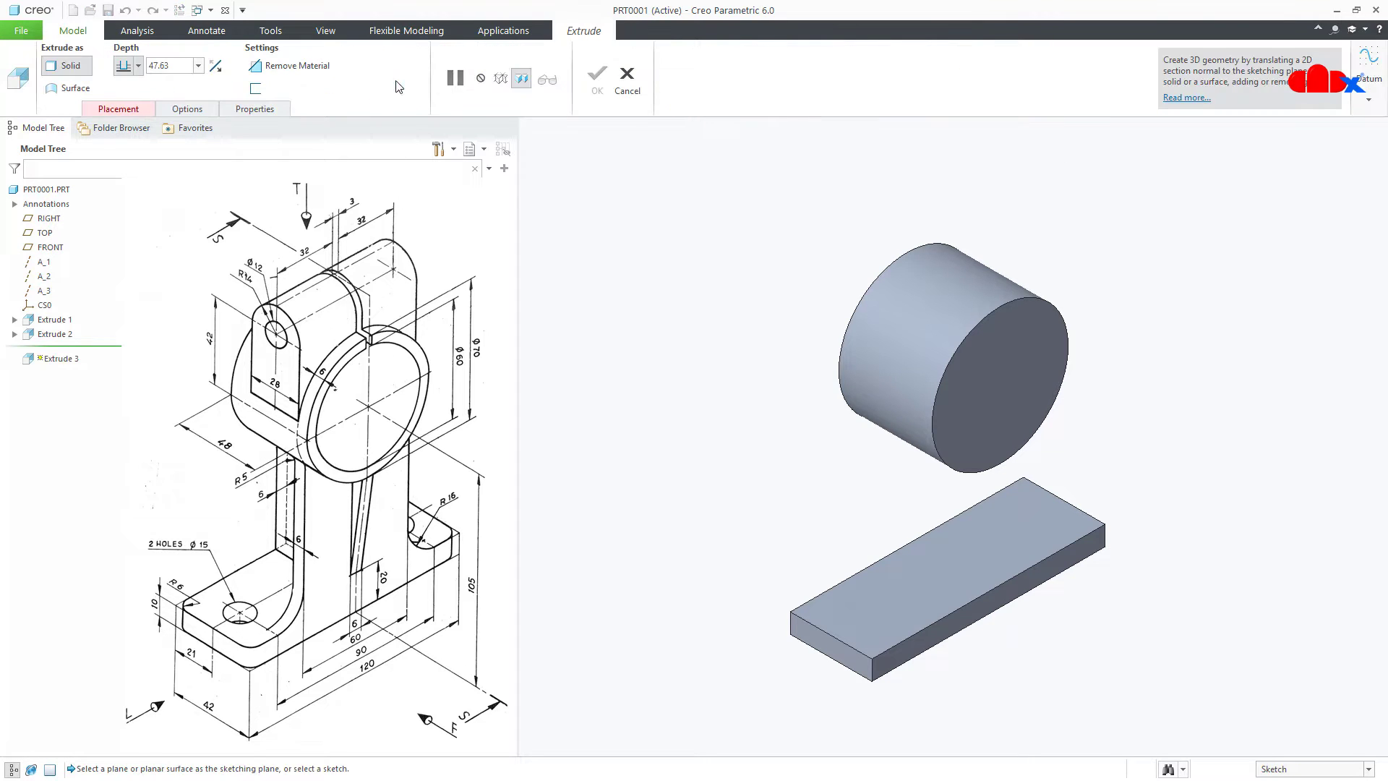
left_click(969, 626)
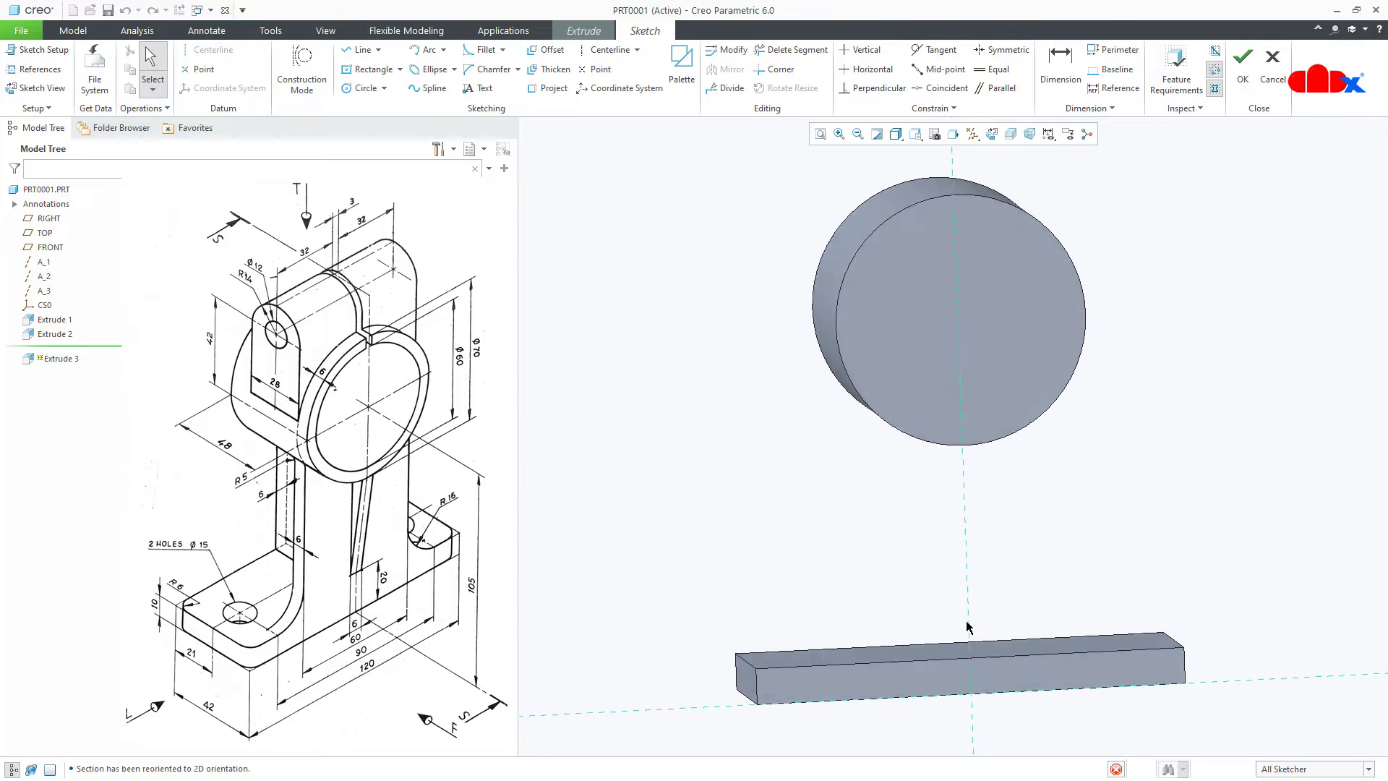
left_click(36, 68)
left_click(889, 424)
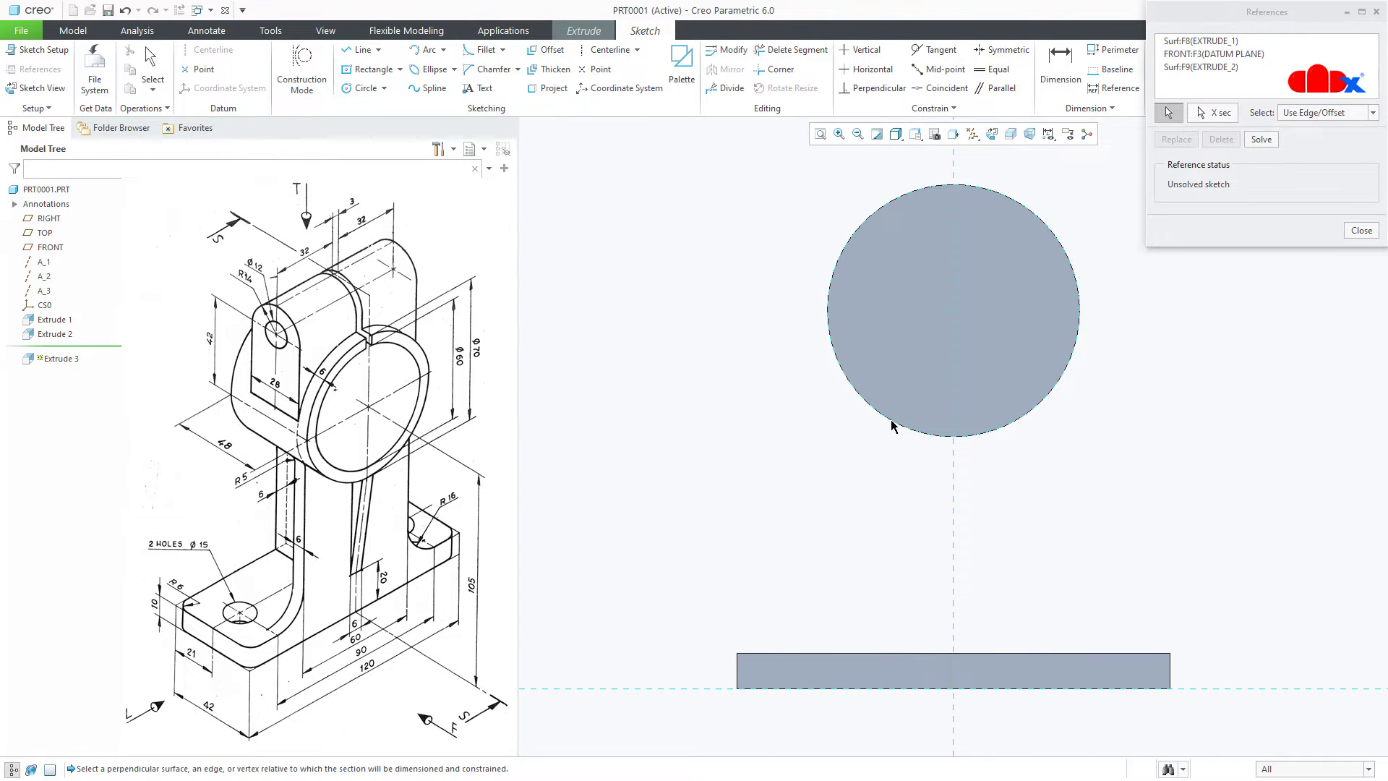
Step: Draw a horizontal centerline through the centre of the cylinder's circular face
right_click(833, 474)
left_click(948, 501)
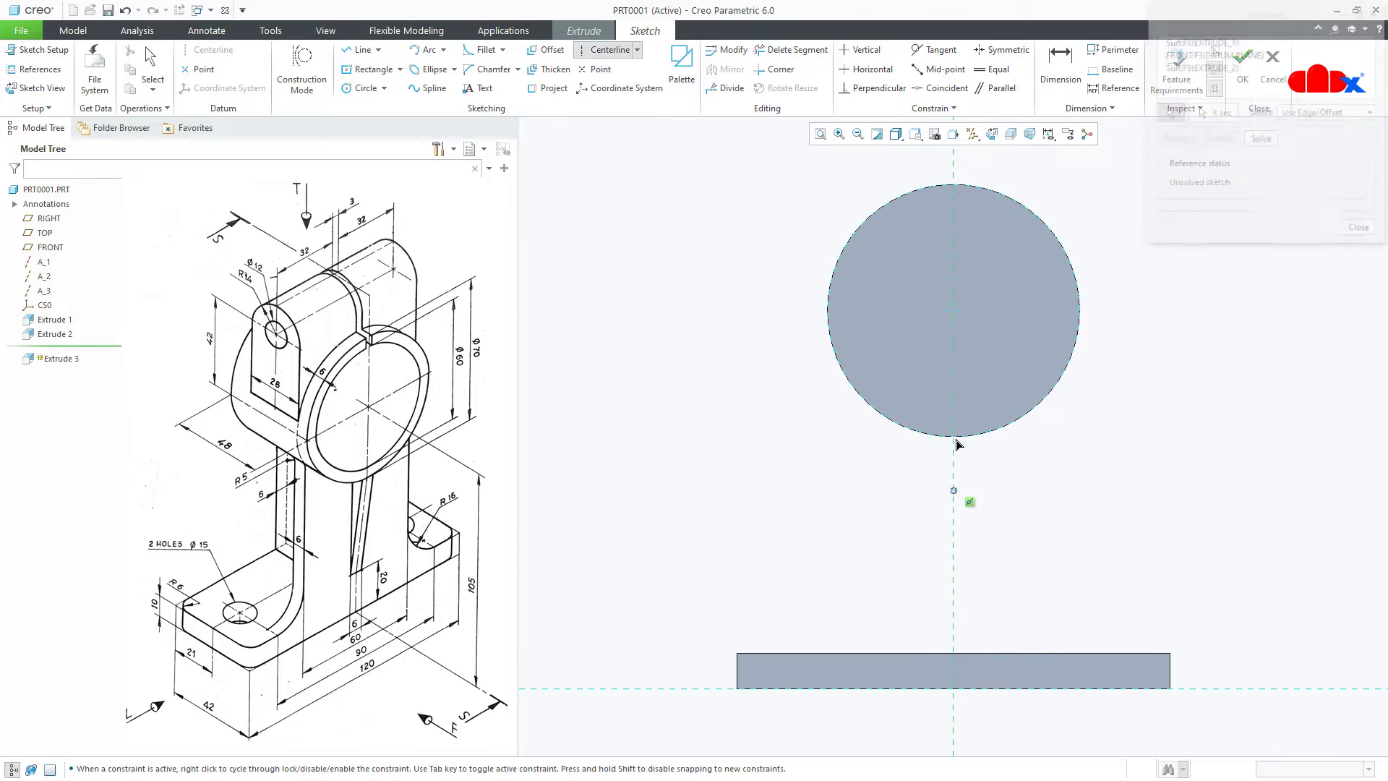
left_click(954, 312)
left_click(1017, 318)
middle_click(1111, 444)
Step: Draw a symmetric rectangle from the horizontal centerline down to the base plate's top edge and set its width to 60 mm
right_click(1113, 445)
left_click(1160, 470)
left_click(860, 311)
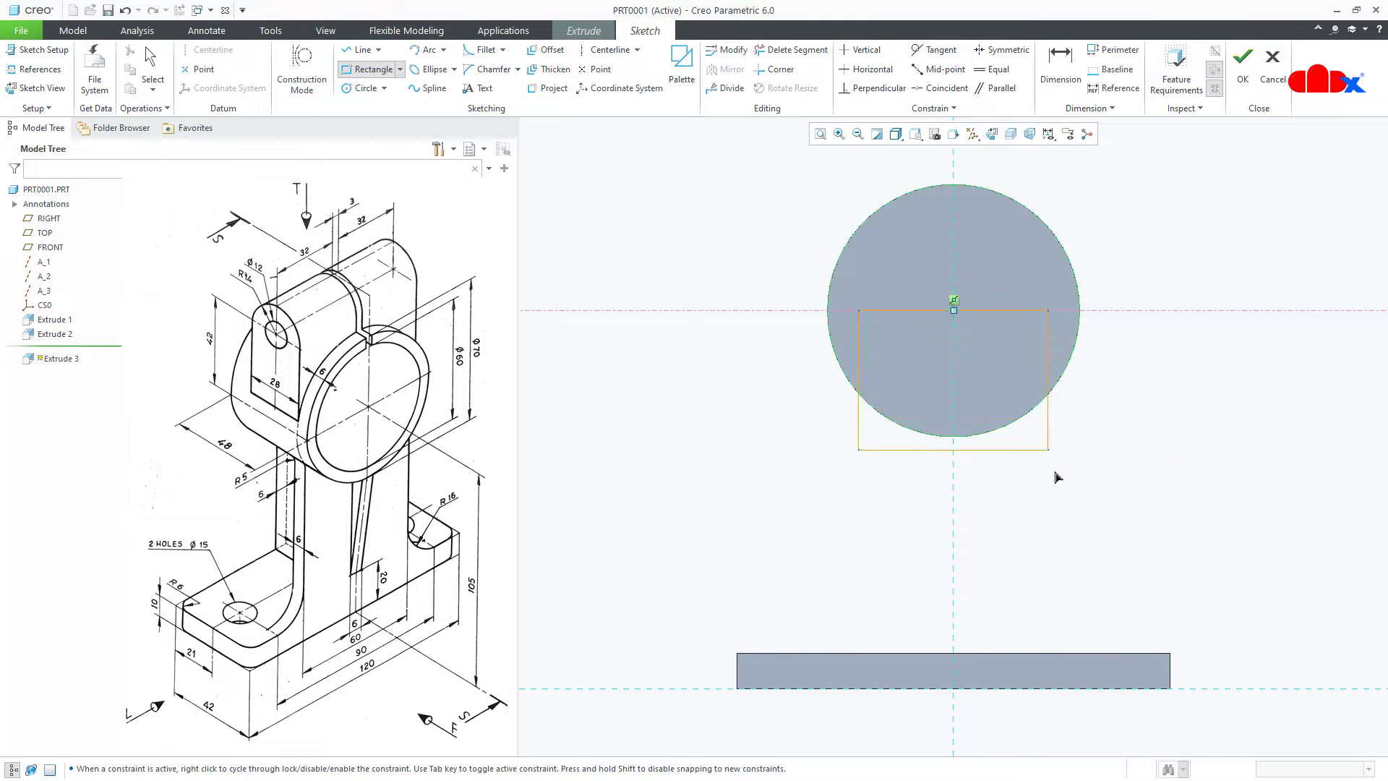
left_click(1048, 654)
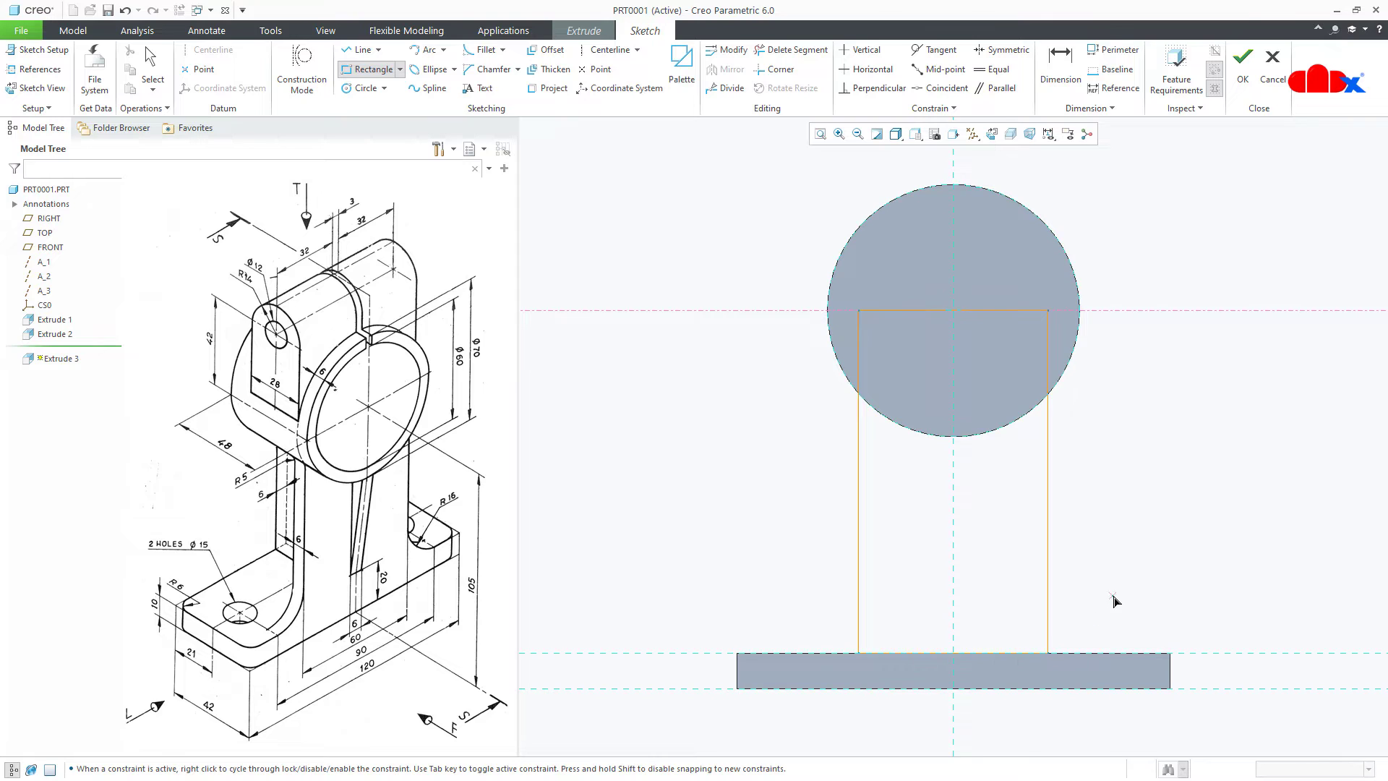
middle_click(1114, 603)
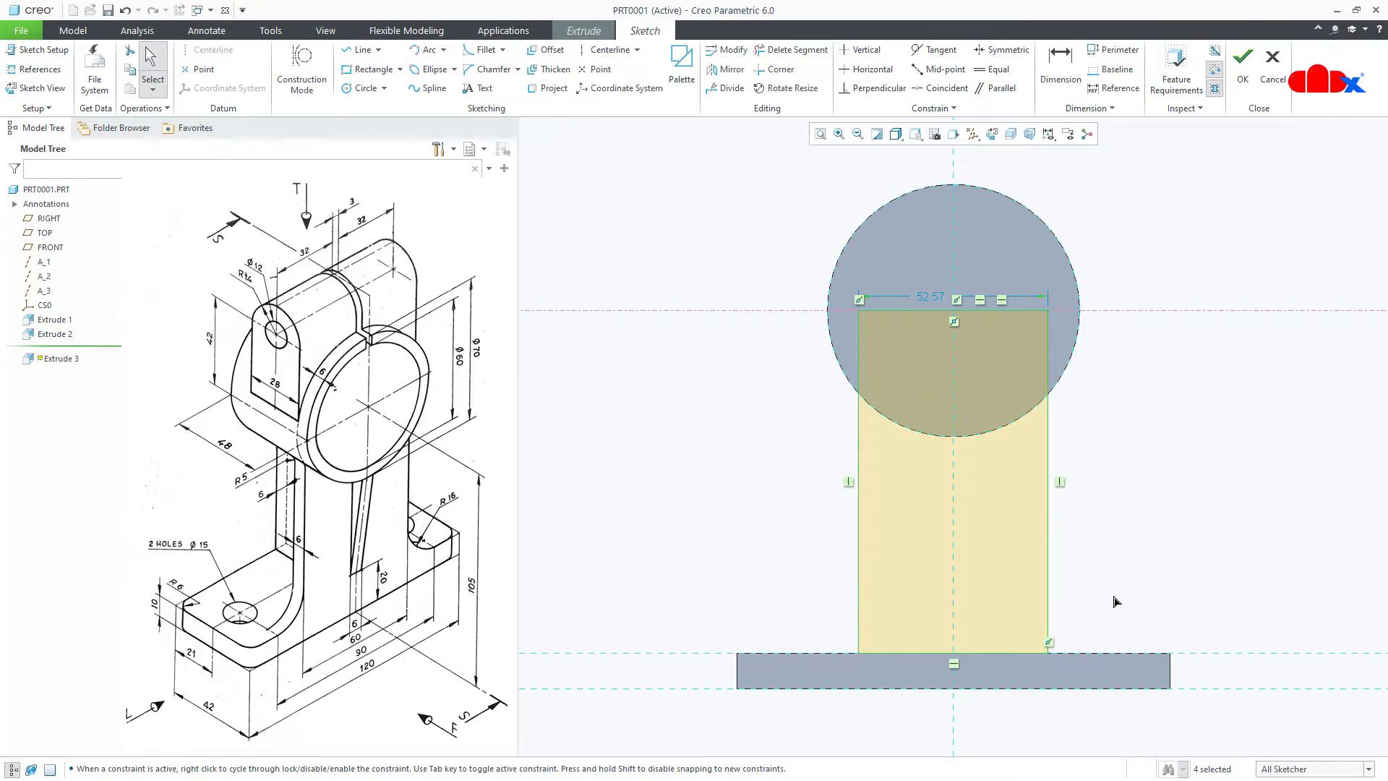
double_click(933, 296)
type("60")
key("Return")
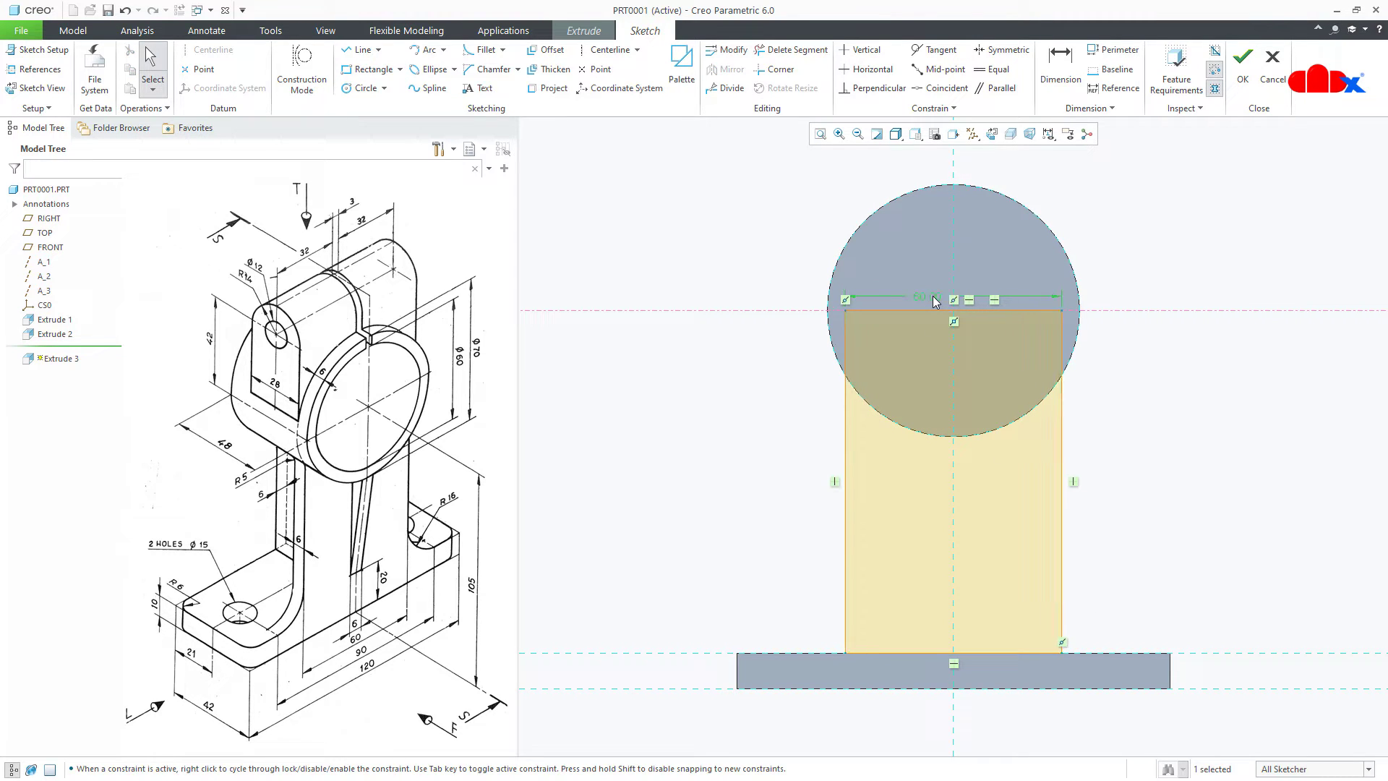
Step: Finish the rectangle sketch and extrude it 6 mm inward over the base as the upright web, with the direction flipped
right_click(936, 302)
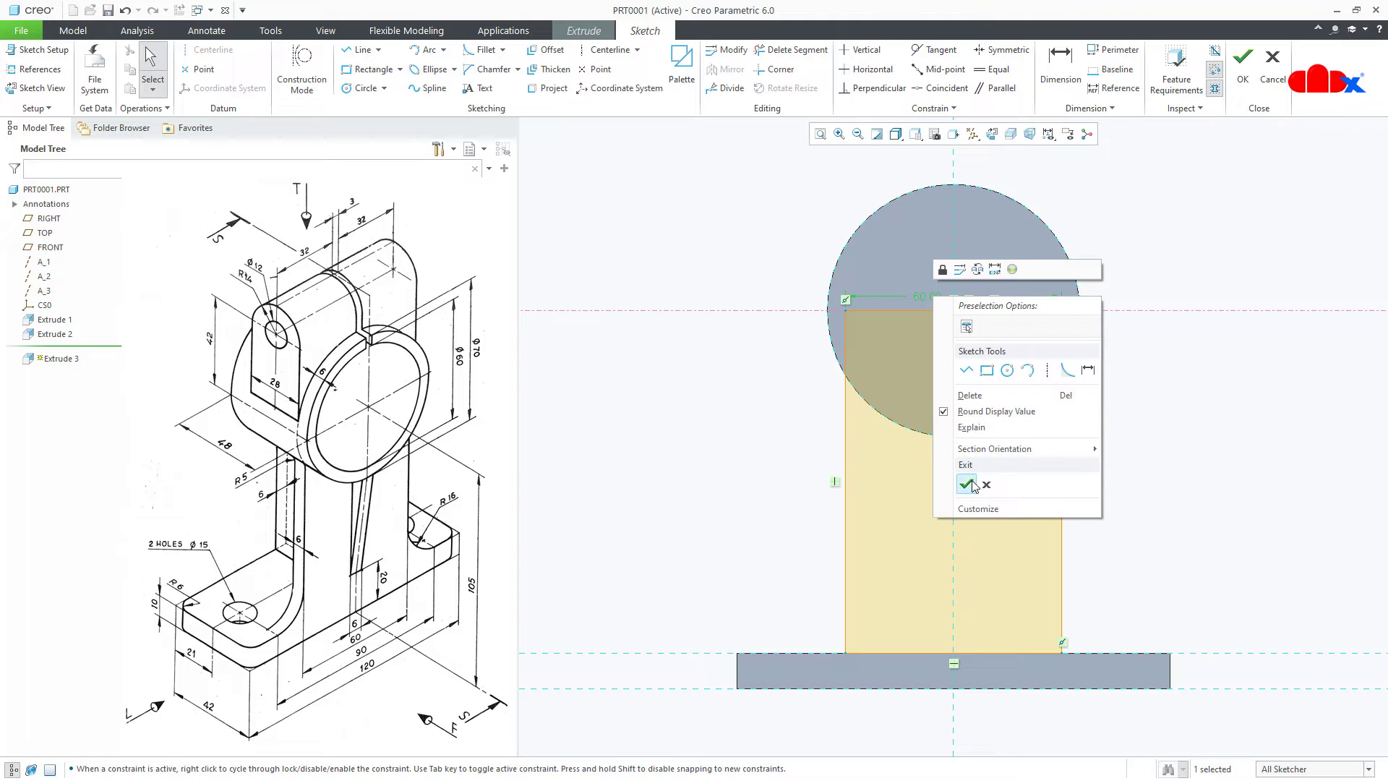
left_click(967, 483)
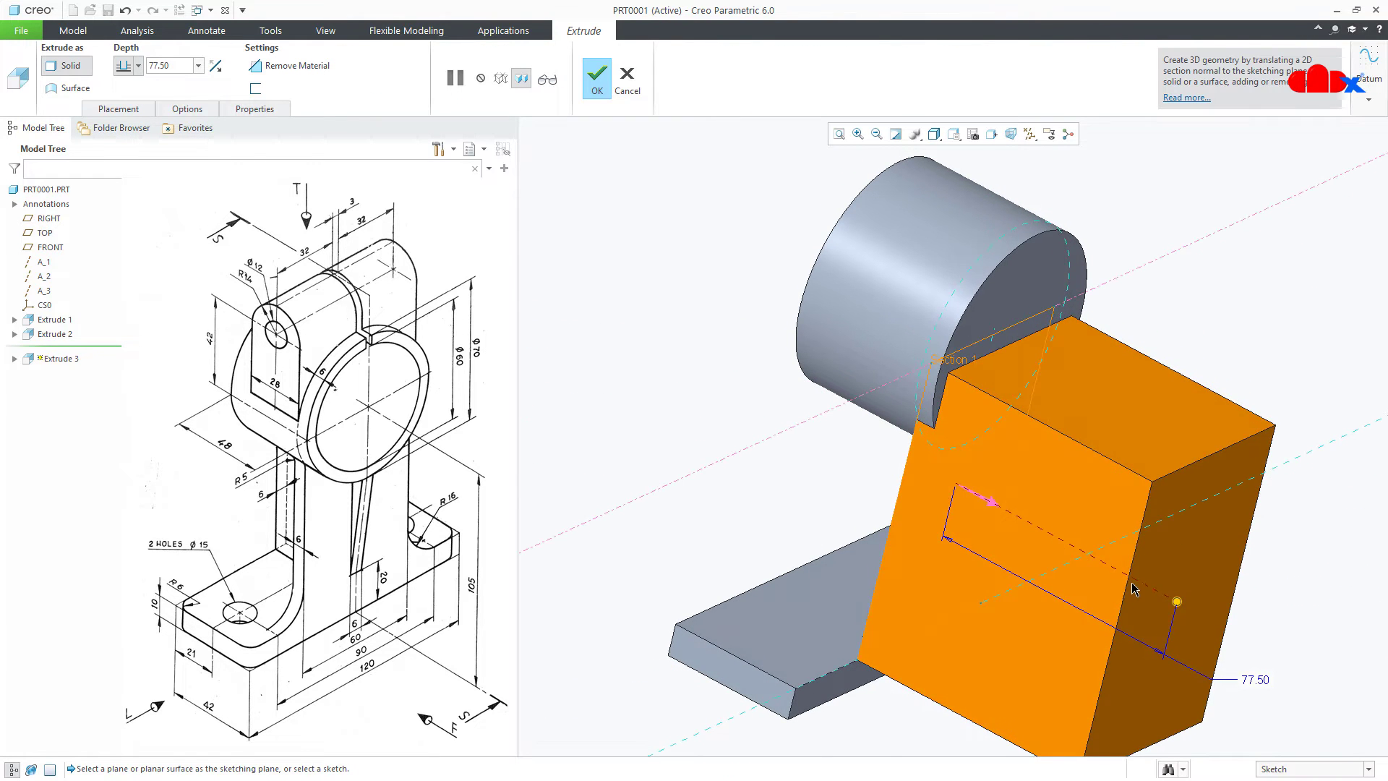
double_click(1253, 680)
type("6")
key("Return")
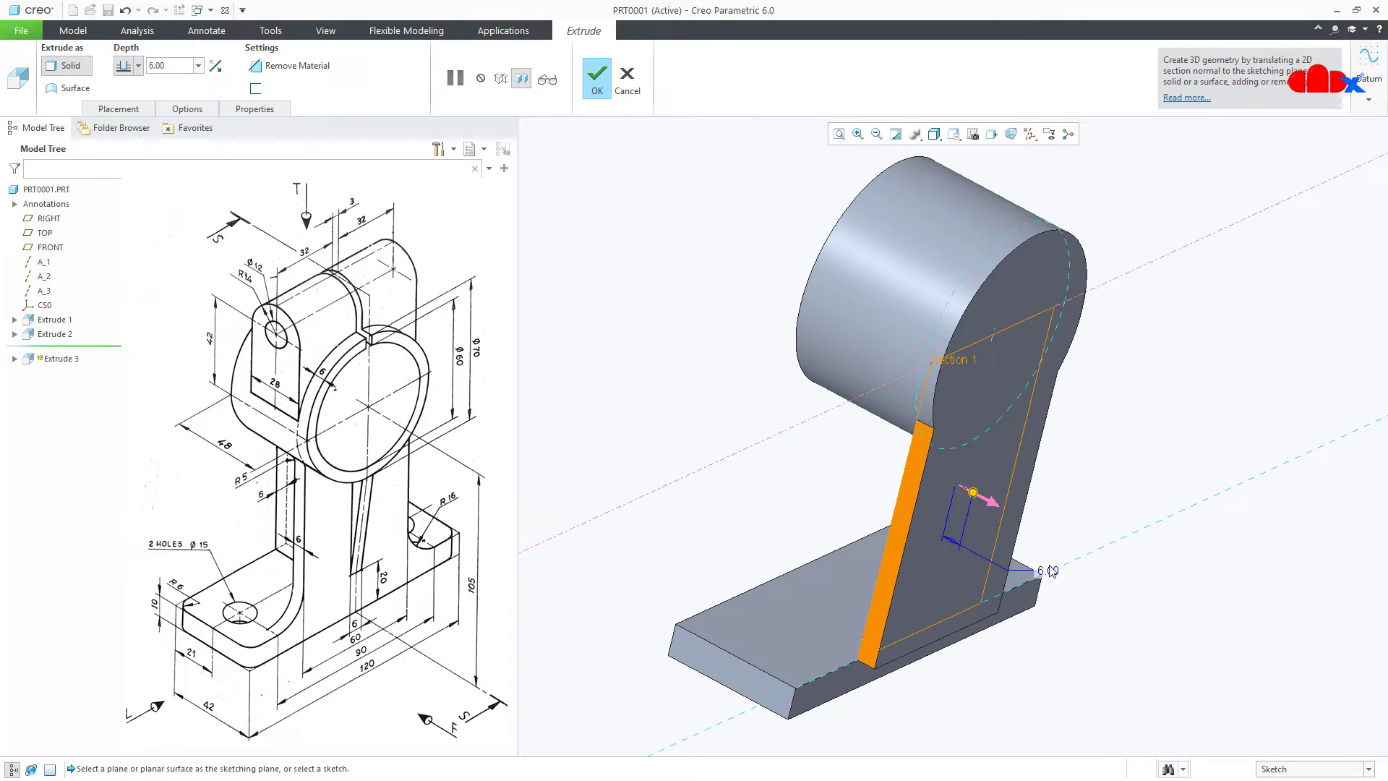
left_click(990, 506)
middle_click(1214, 583)
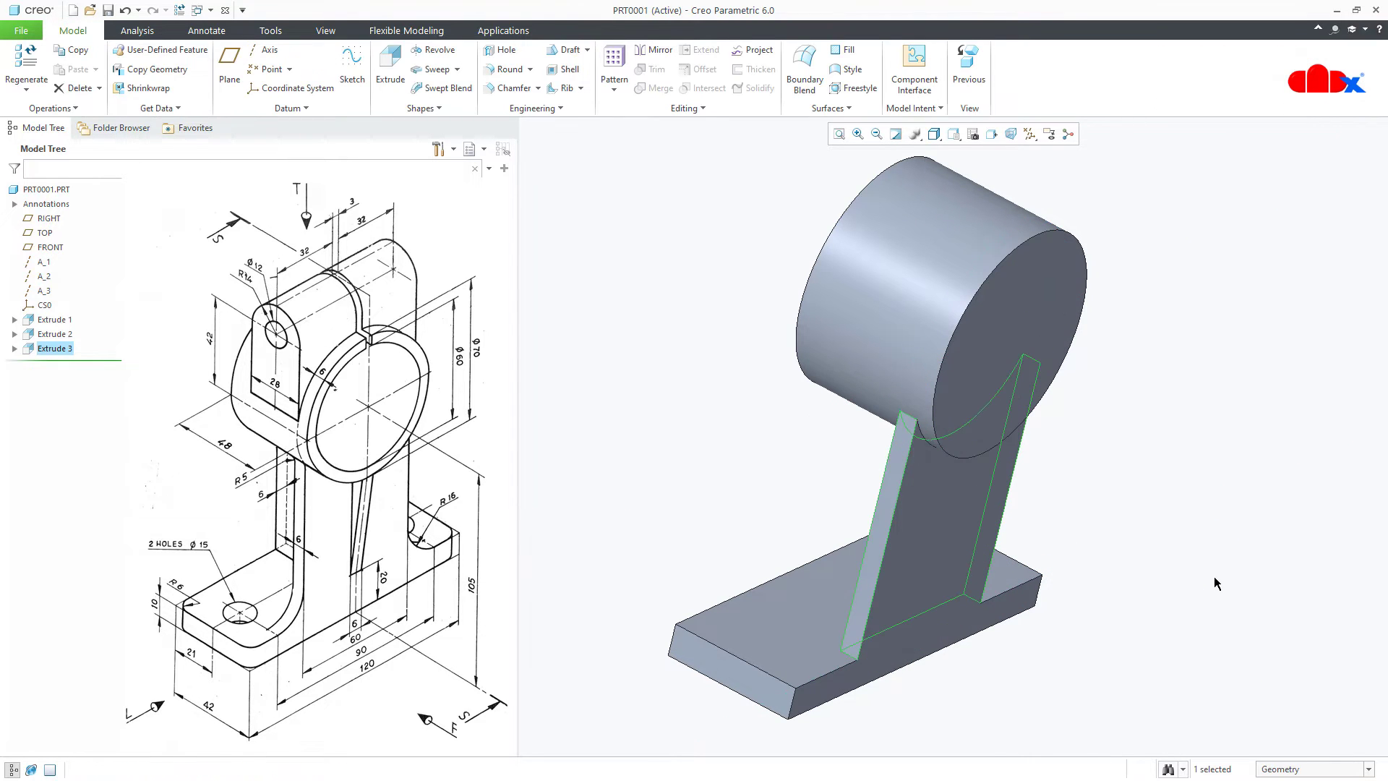
left_click(1215, 583)
key("ctrl+d")
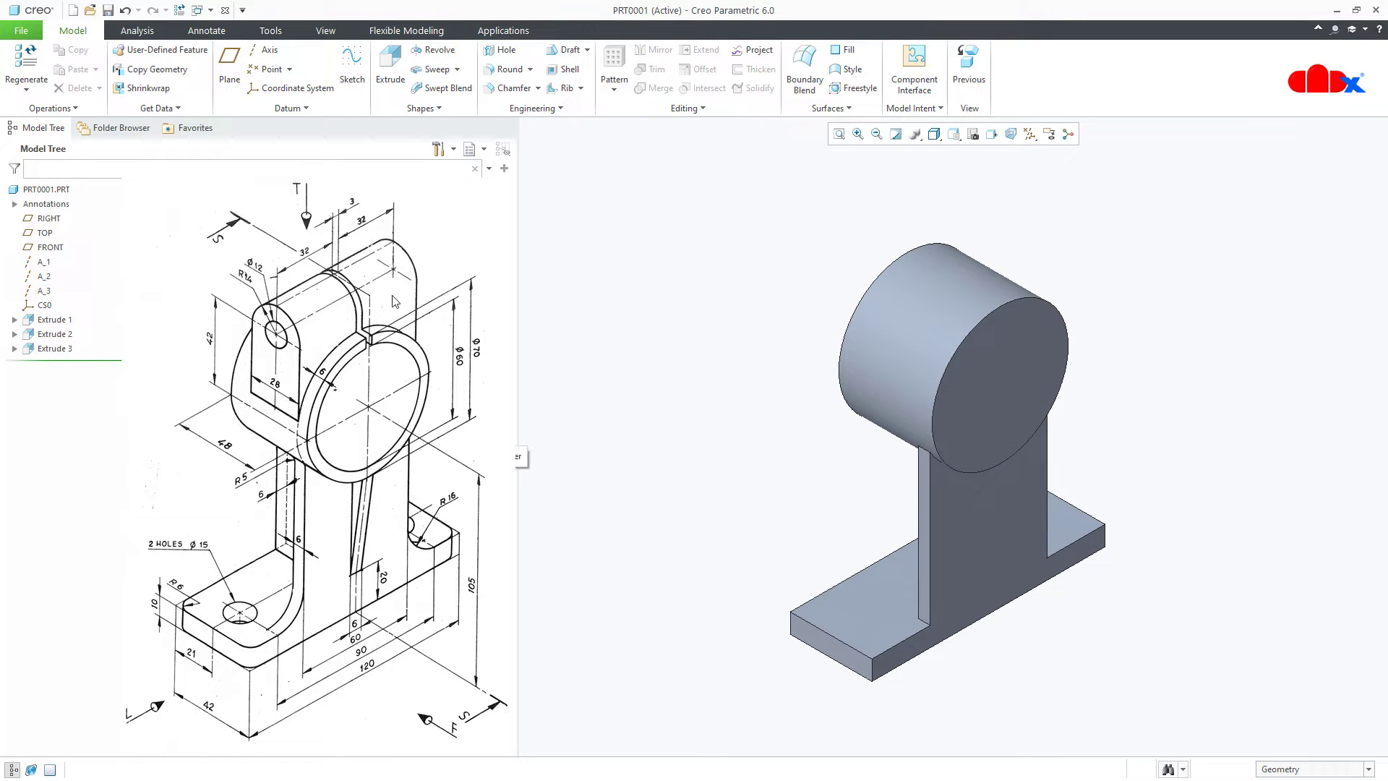
Step: Start an extrusion sketch on the FRONT plane and add the cylinder's end face and its axis as sketch references
key("ctrl+shift+p")
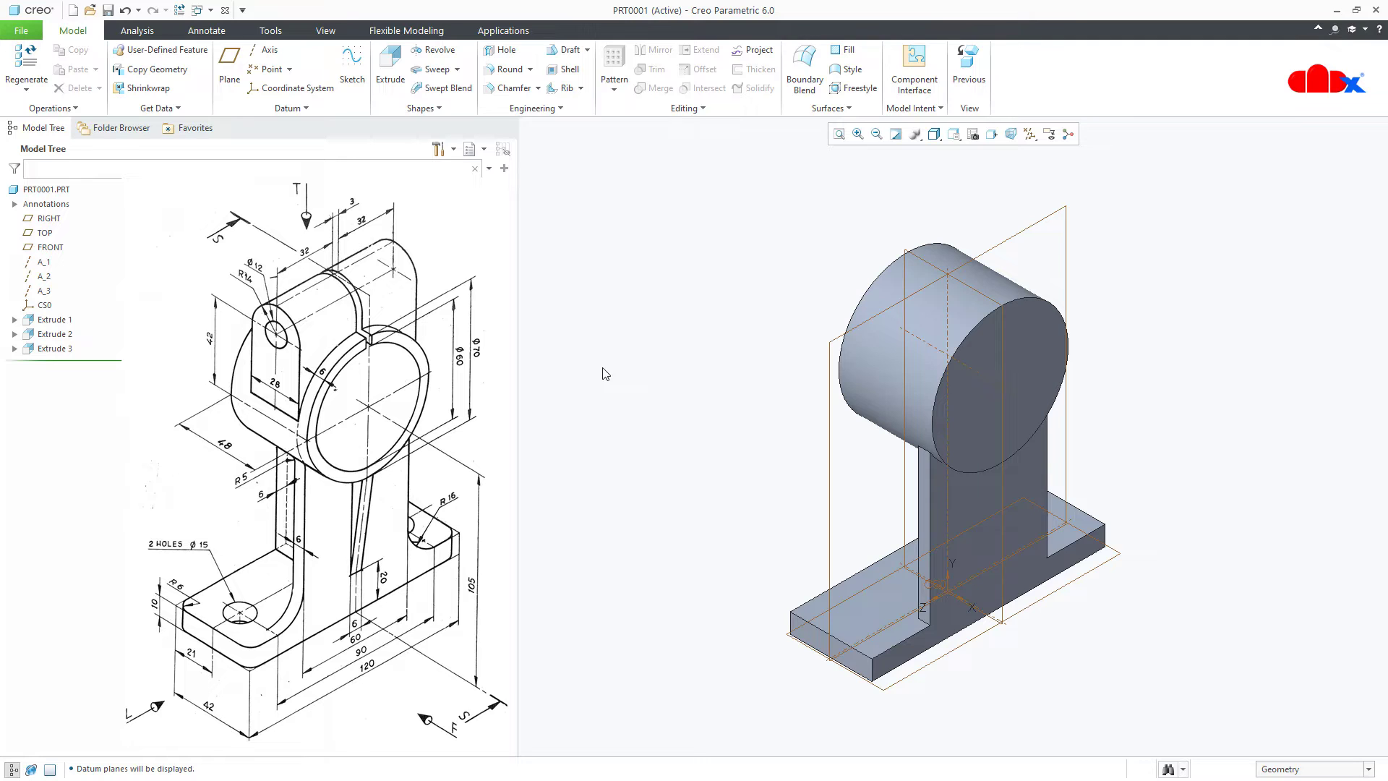
left_click(390, 71)
left_click(960, 289)
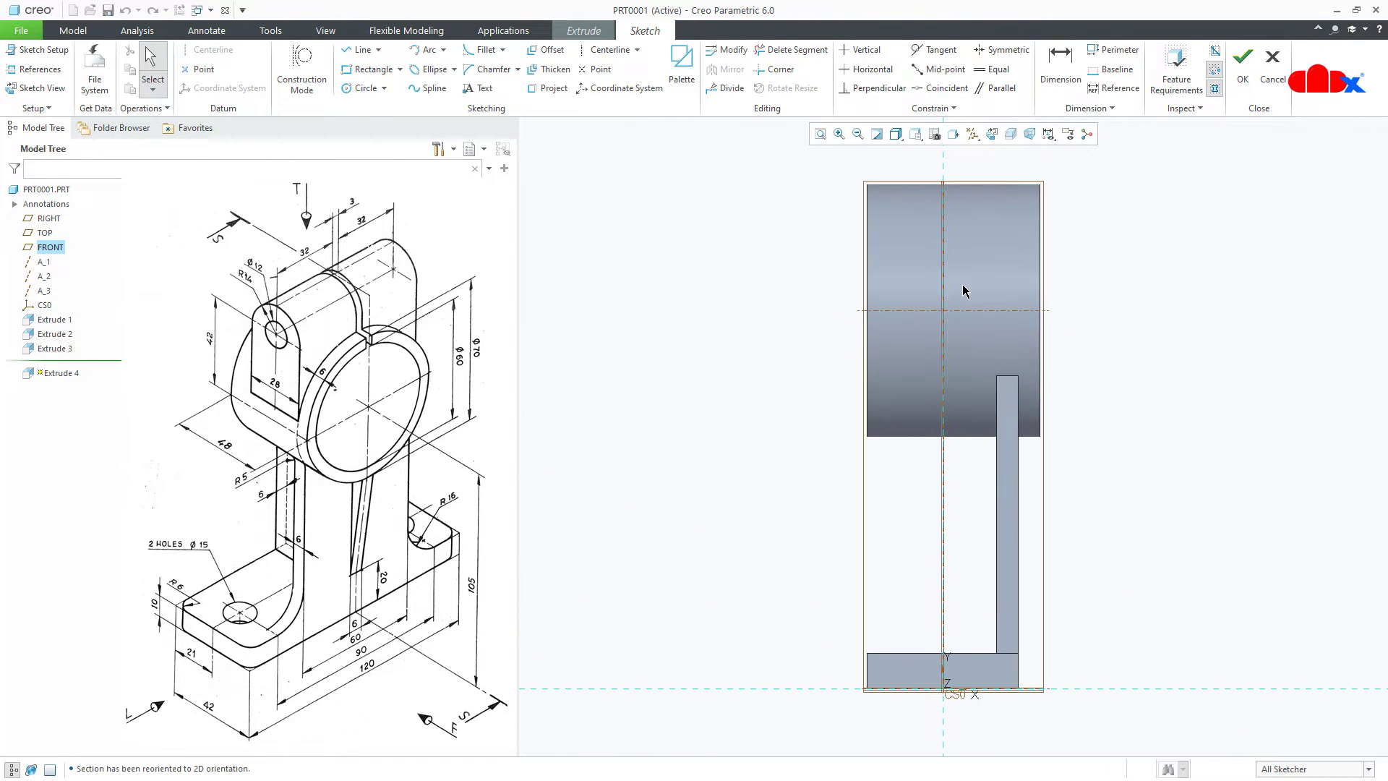
key("d")
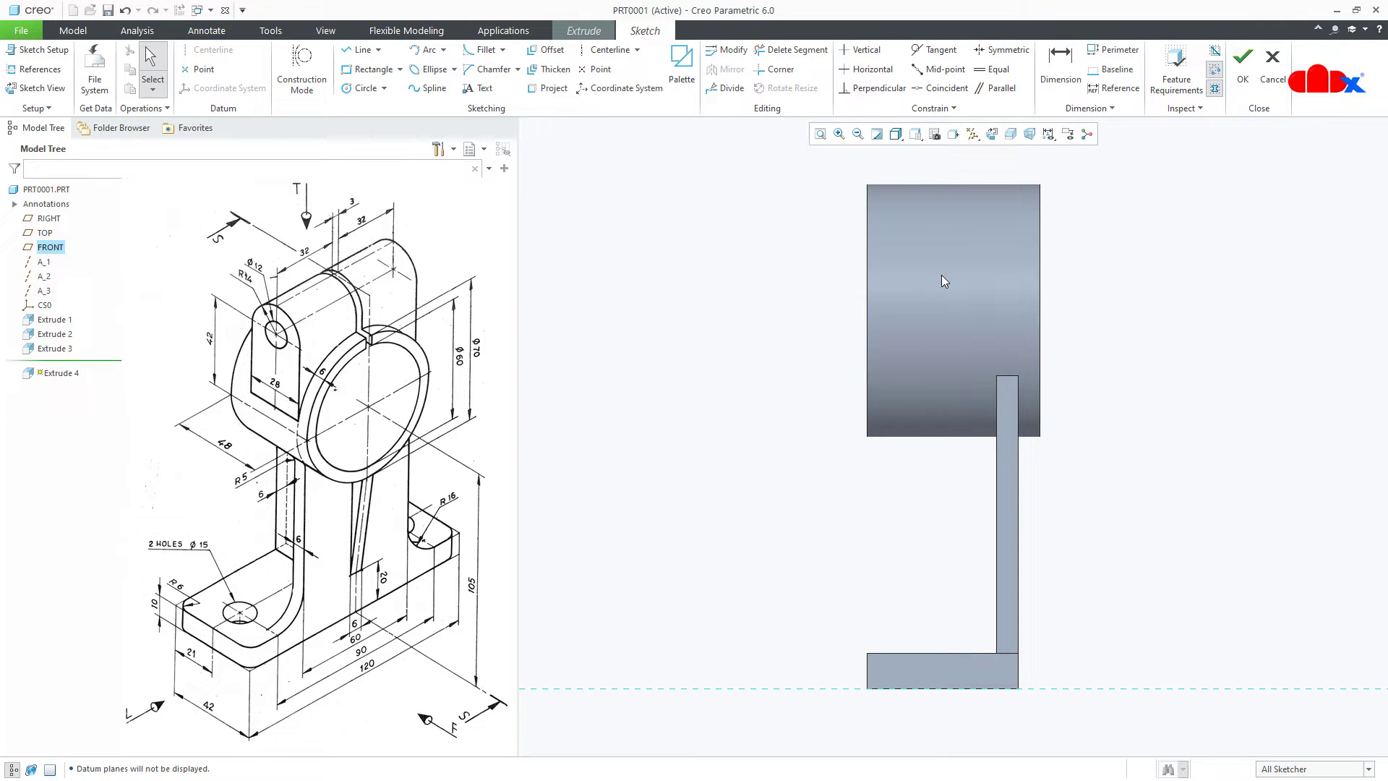
left_click(39, 68)
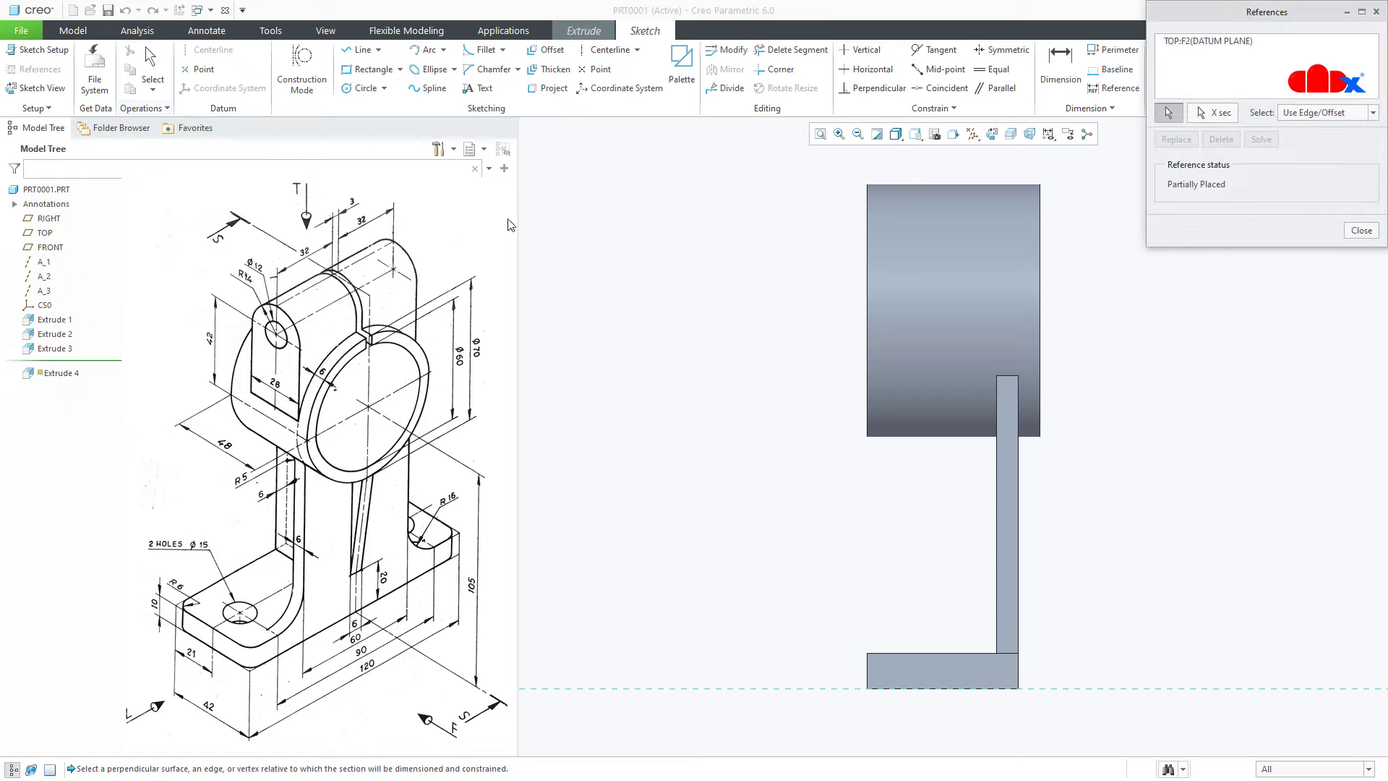
left_click(1040, 297)
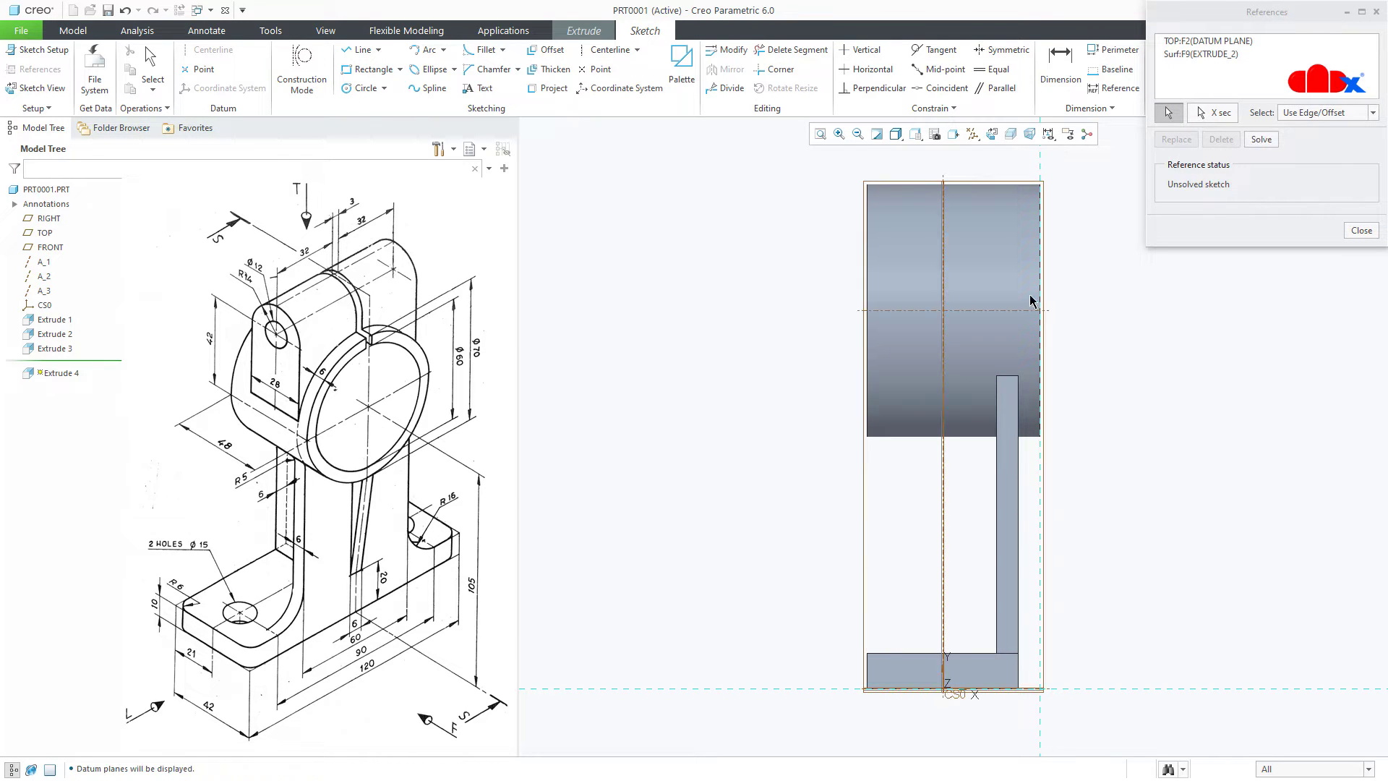
left_click(1005, 312)
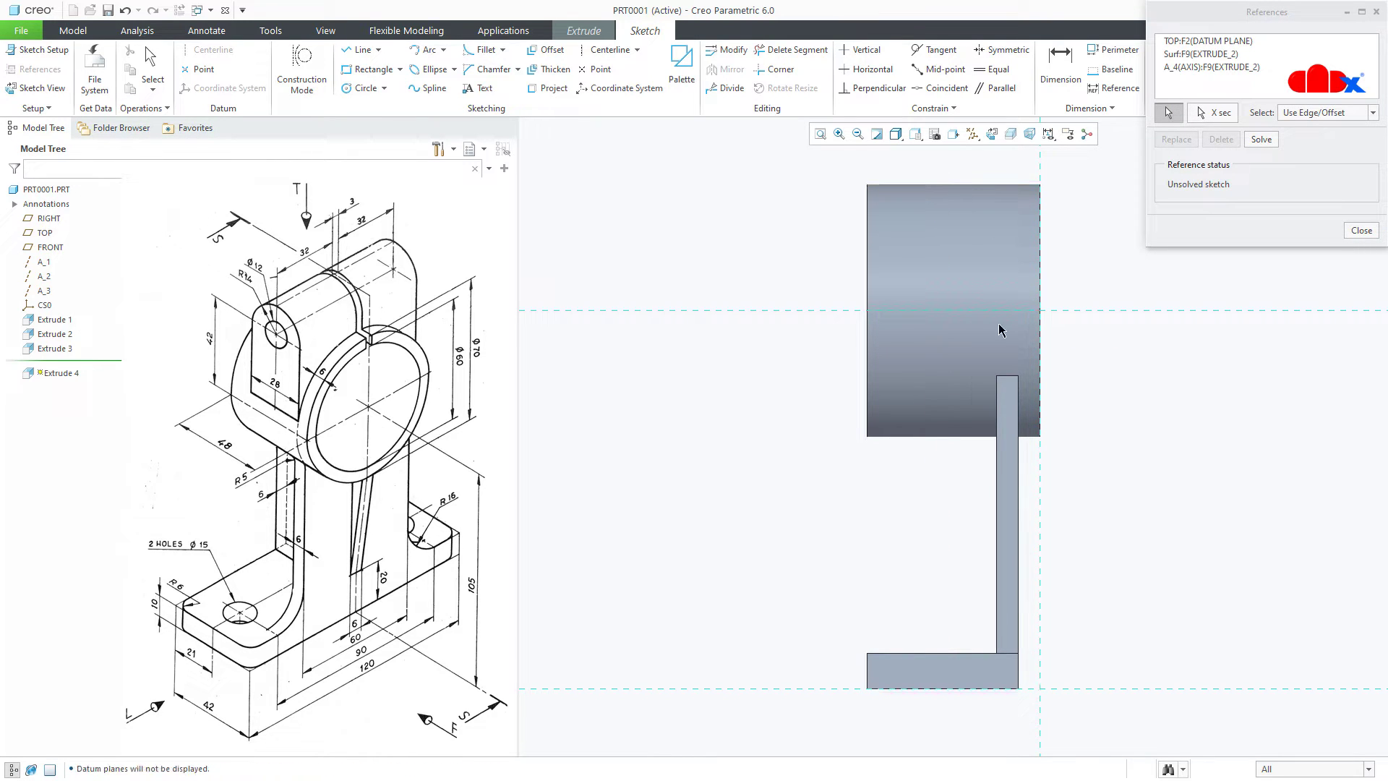
Step: Draw a circle about 33.8 mm in diameter over the cylinder's upper edge, centred about 42.65 mm above its axis
right_click(969, 350)
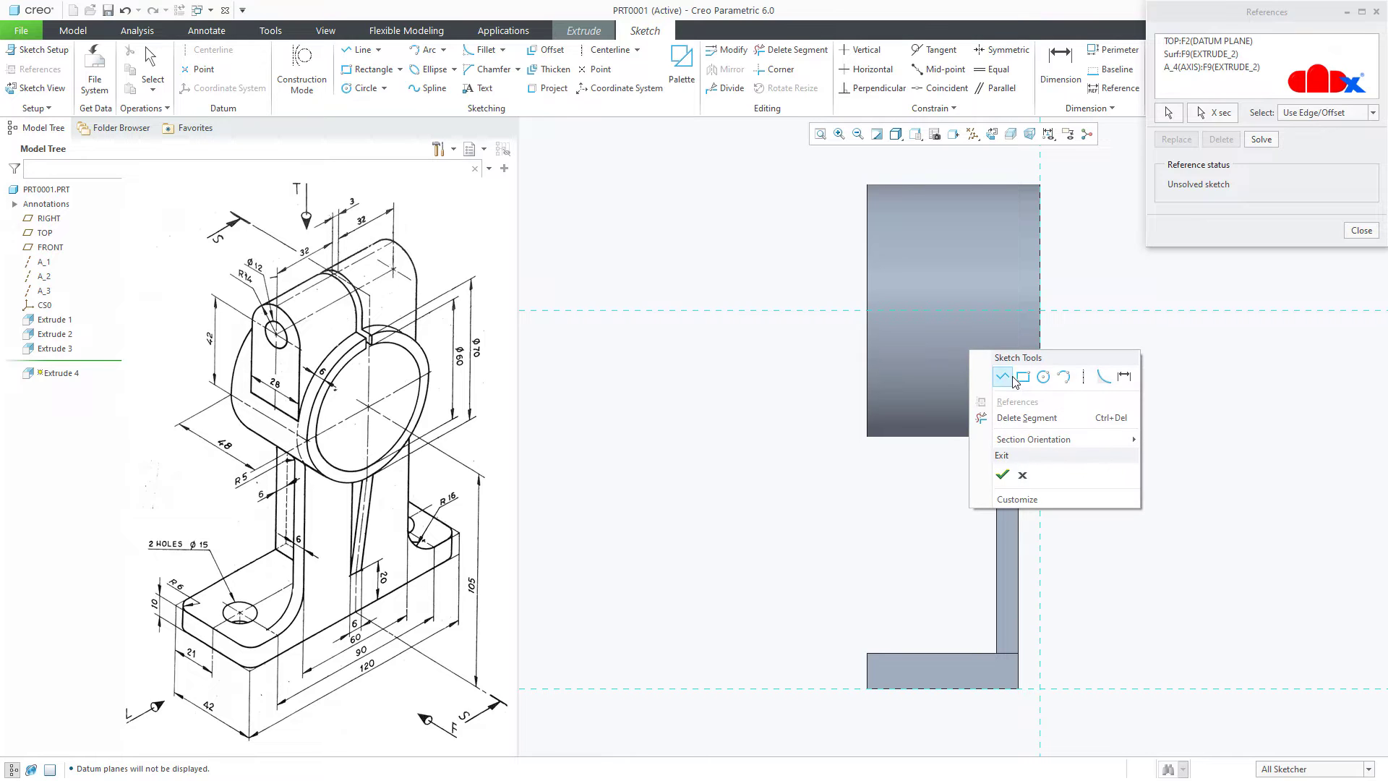
left_click(1044, 376)
left_click(955, 157)
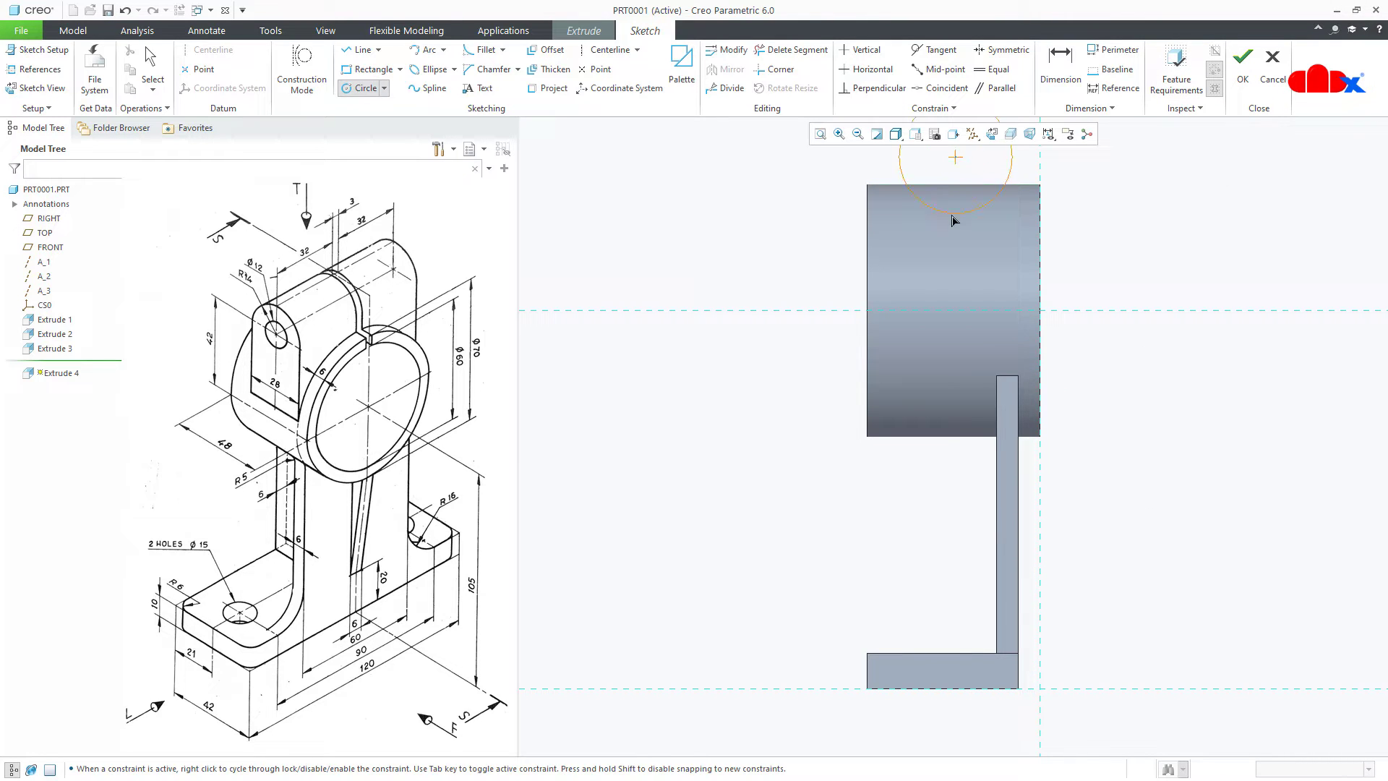
left_click(952, 222)
Step: Draw vertical lines from both sides of the circle down to the cylinder axis and join their lower ends along the axis
scroll(943, 352, "up", 2)
right_click(942, 311)
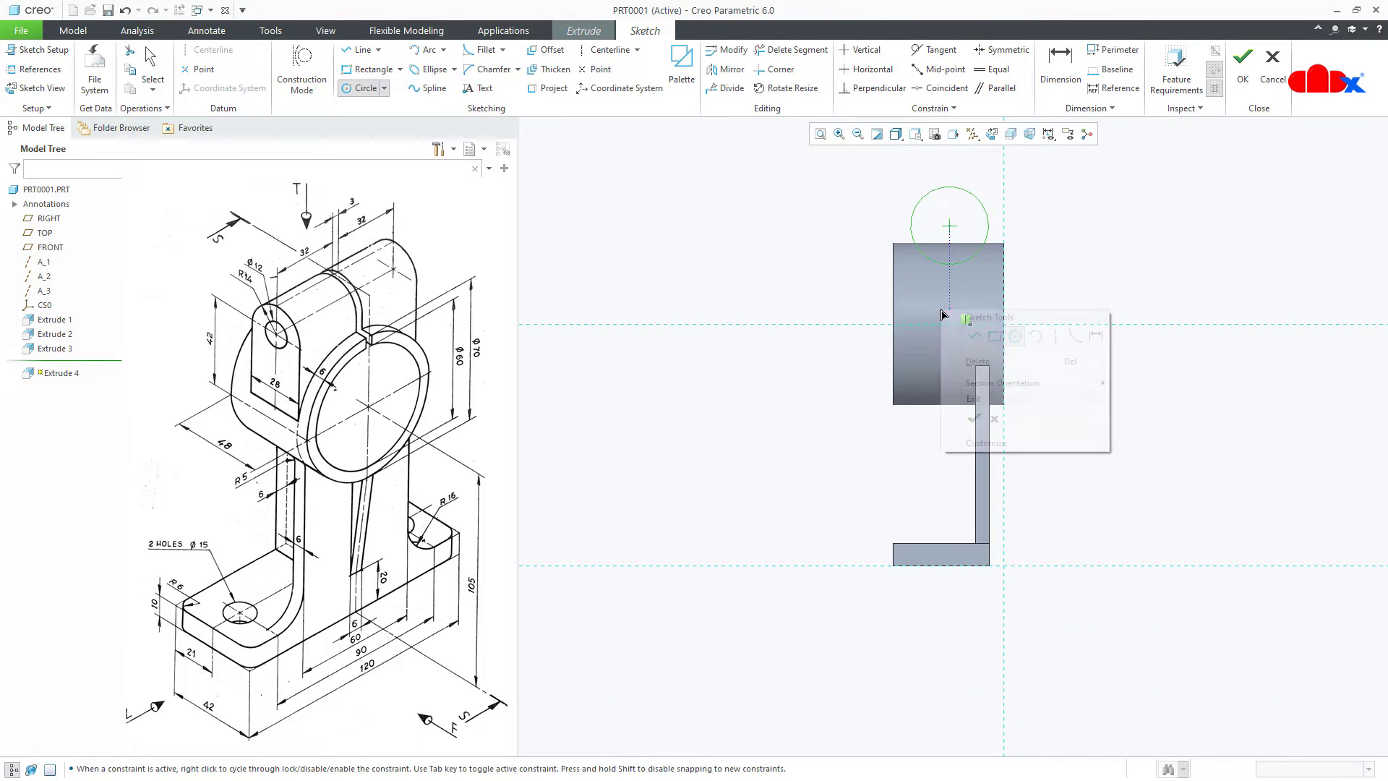
left_click(973, 340)
left_click(910, 225)
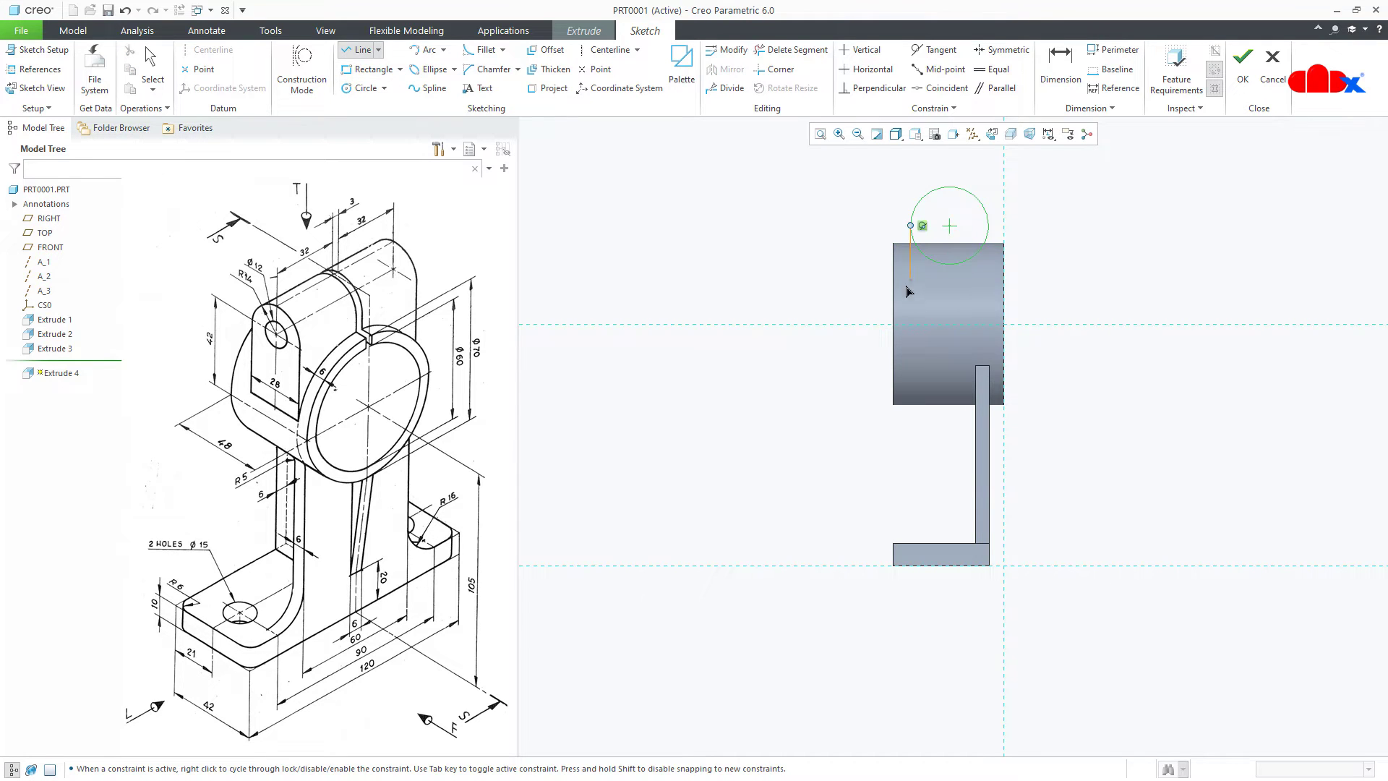
left_click(911, 324)
middle_click(910, 324)
left_click(988, 225)
left_click(985, 324)
left_click(912, 325)
middle_click(920, 325)
Step: Trim away the circle's lower half to leave a round-topped lug profile
left_click(795, 51)
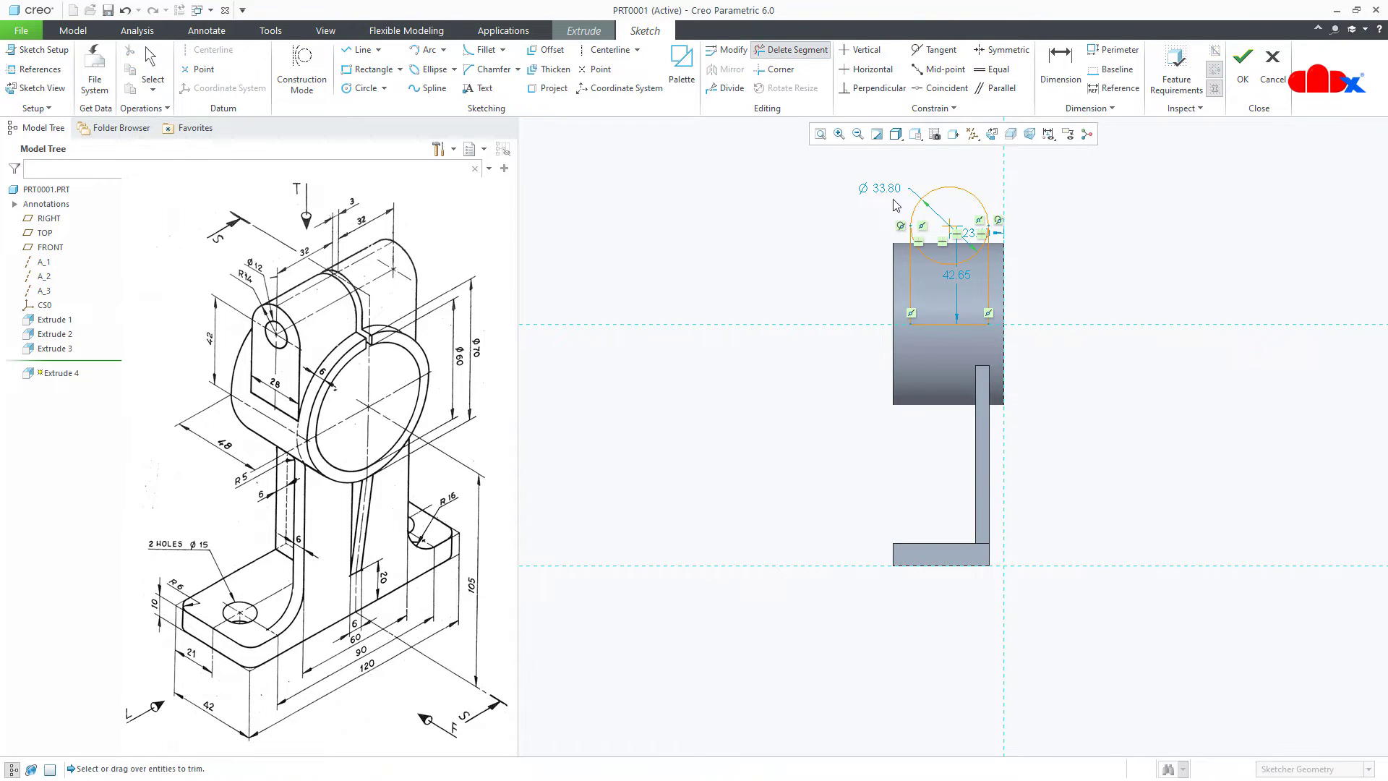
left_click(948, 276)
scroll(948, 276, "up", 2)
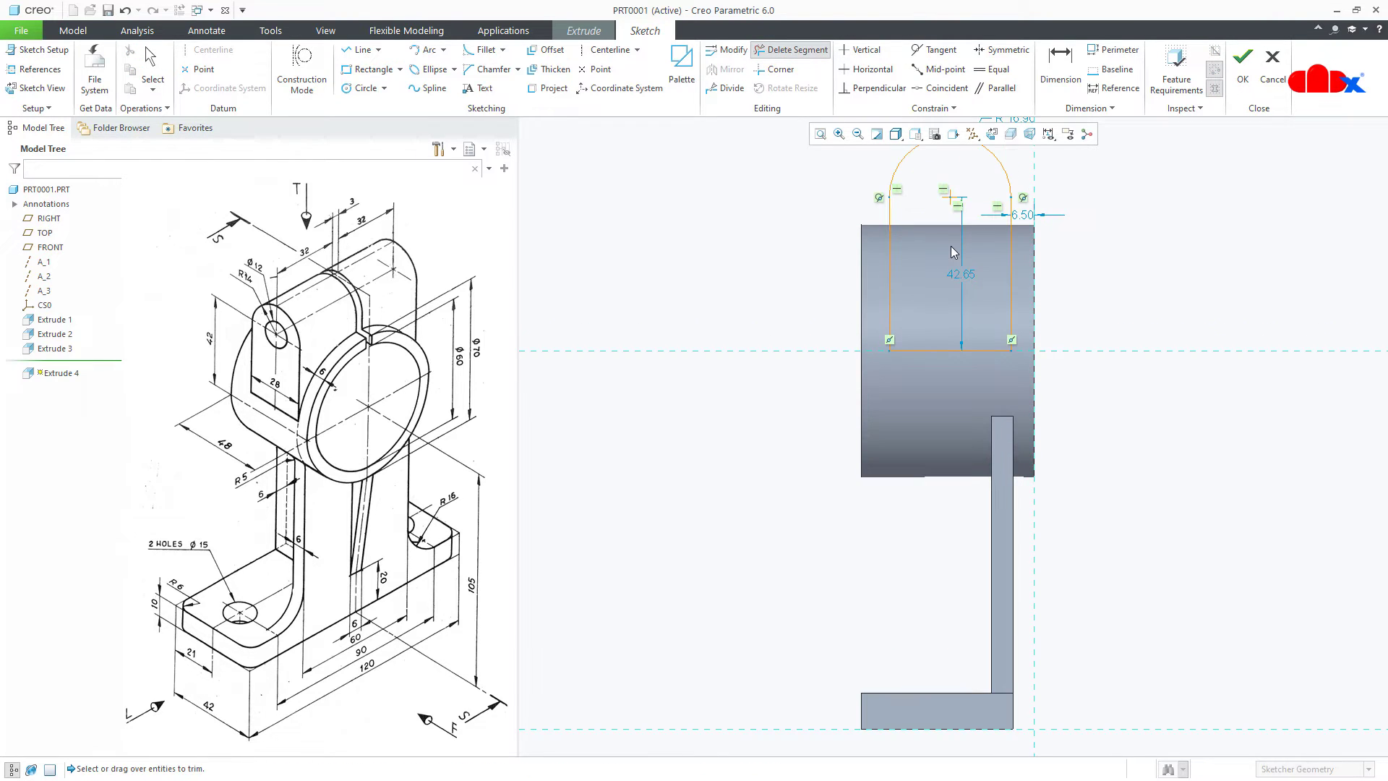
middle_click(952, 246)
Step: Set the lug profile's arc centre height to 42 mm, its radius to 14 mm and its offset from the cylinder's end face to 6 mm
double_click(967, 277)
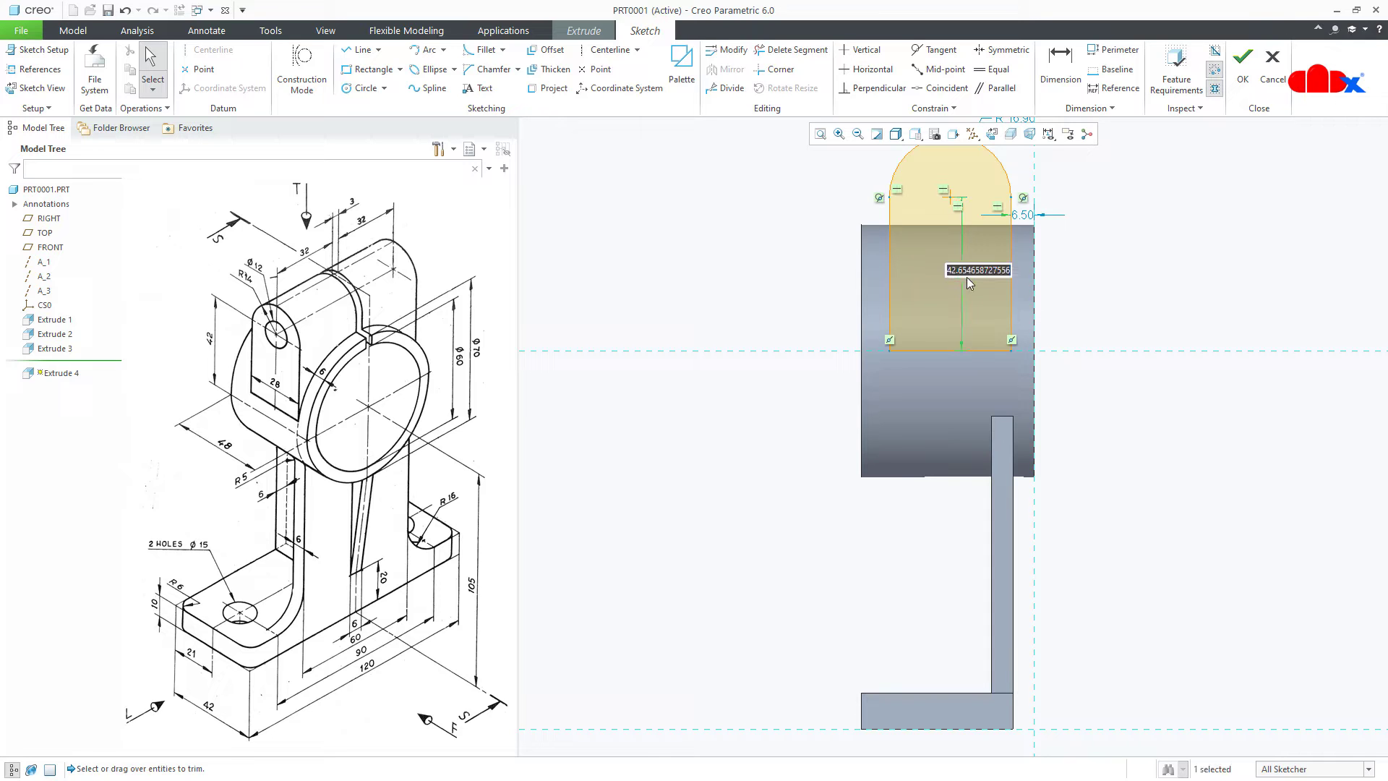
type("42")
key("Return")
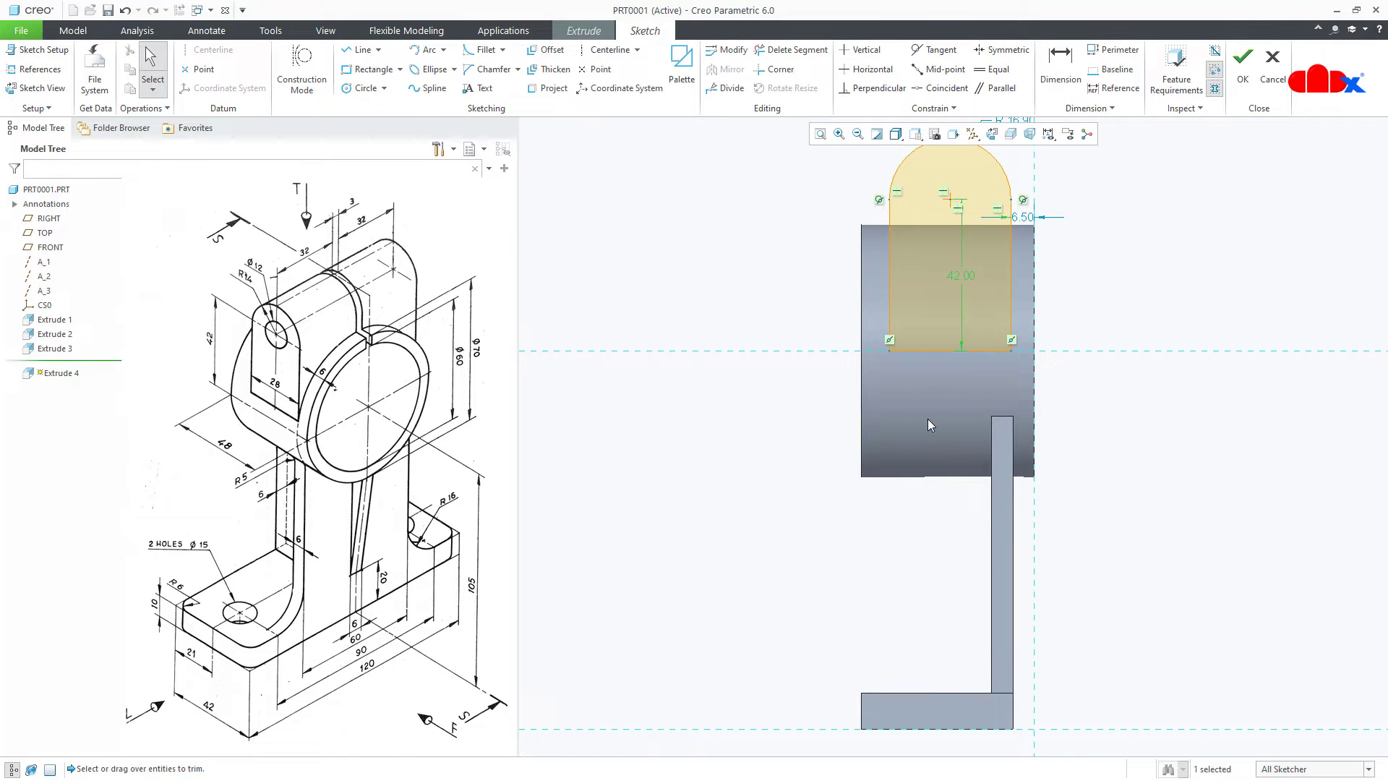
scroll(927, 419, "down", 2)
double_click(997, 228)
type("1")
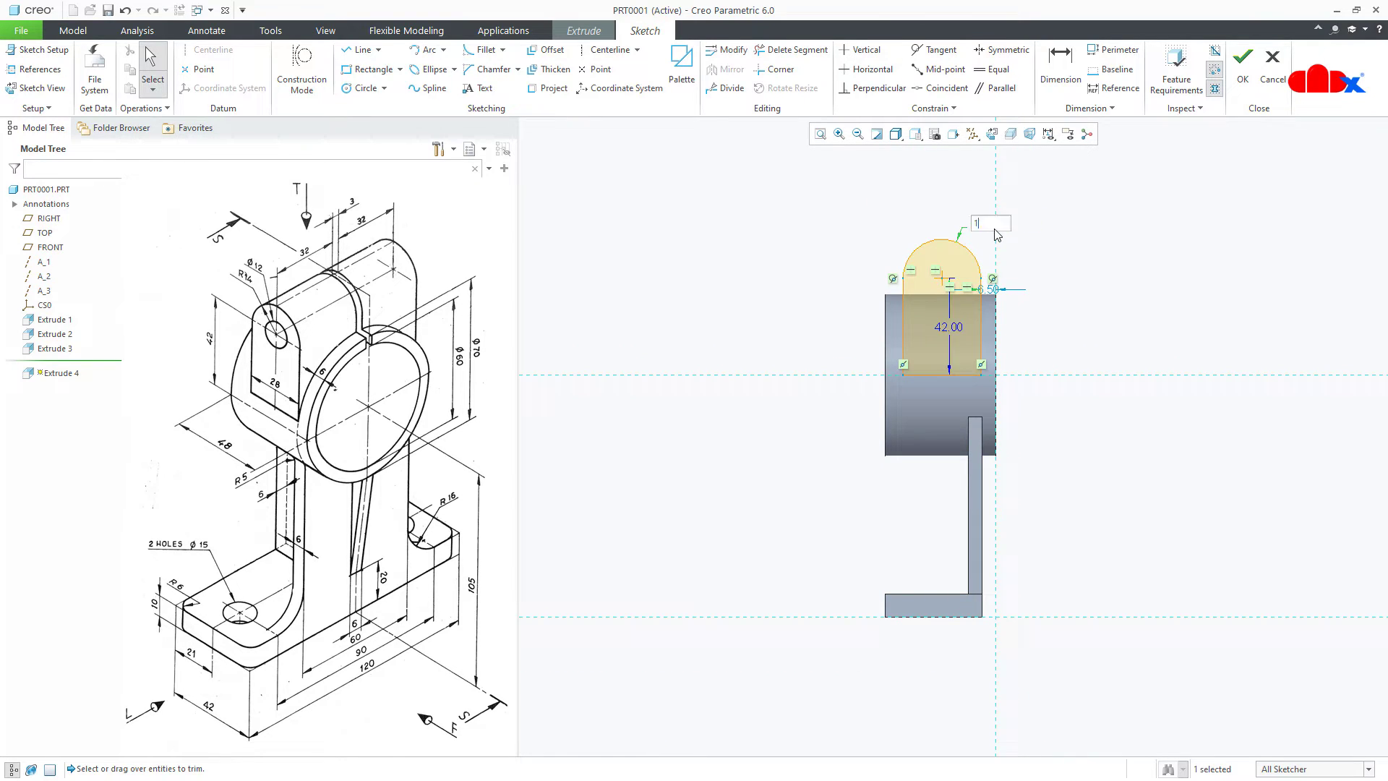
type("4")
key("Return")
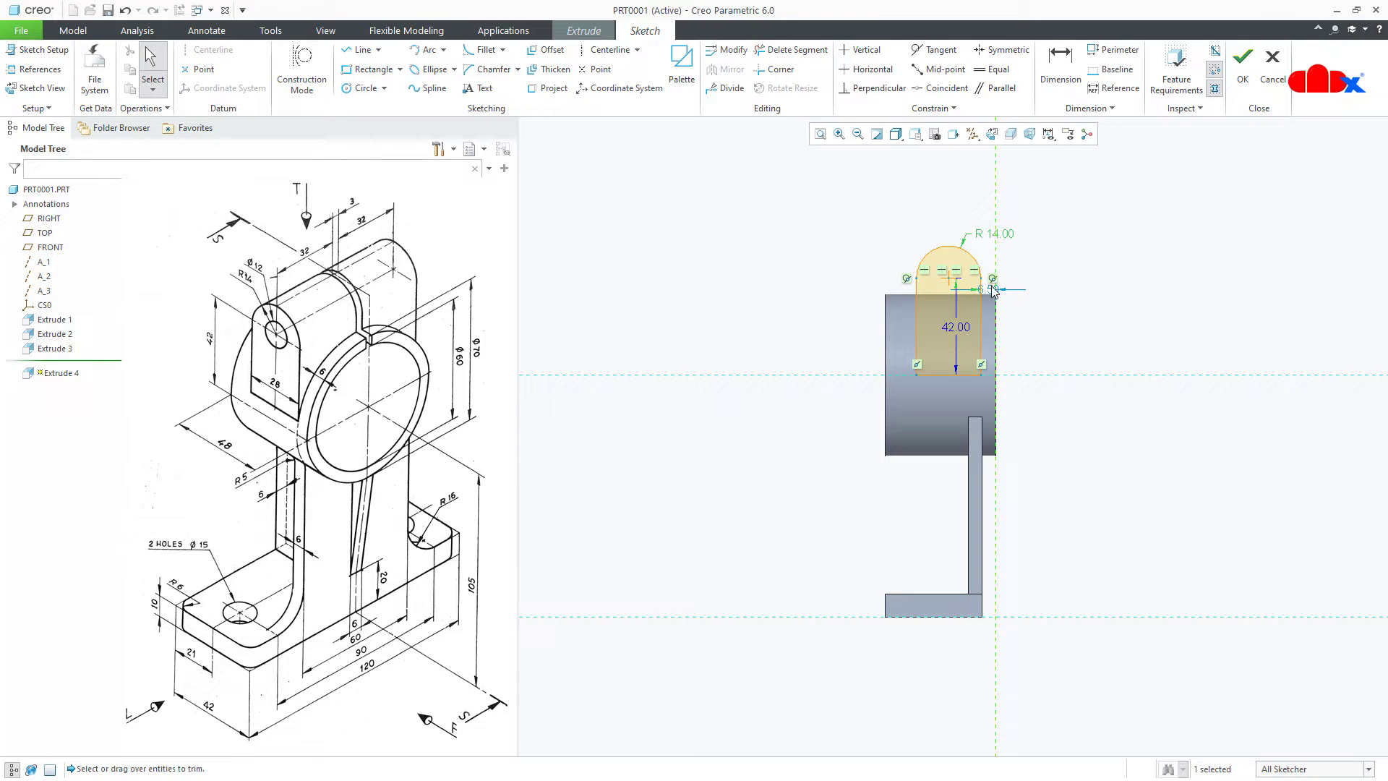
double_click(992, 292)
type("6")
key("Return")
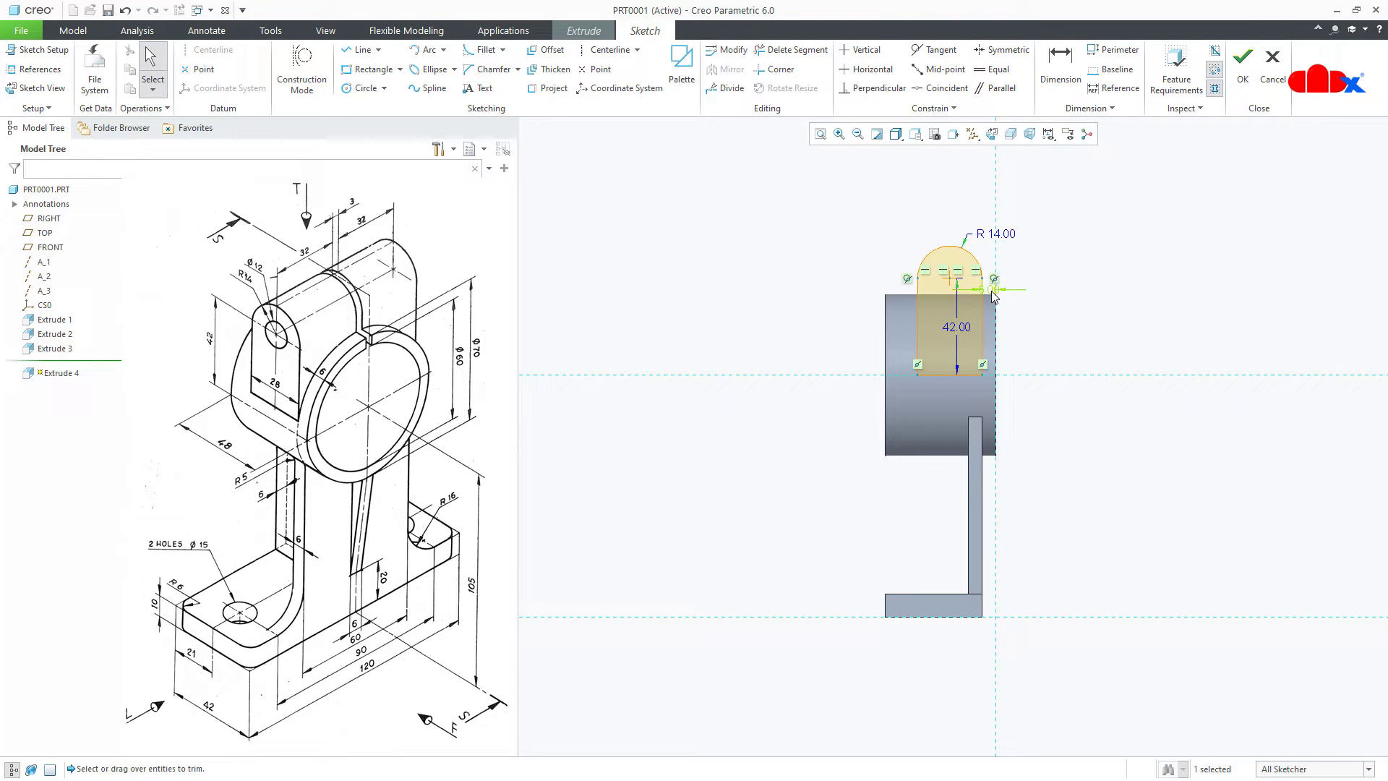
Step: Finish the lug sketch and extrude it symmetrically about the sketch plane to a total depth of 67 mm
right_click(1091, 318)
left_click(1119, 446)
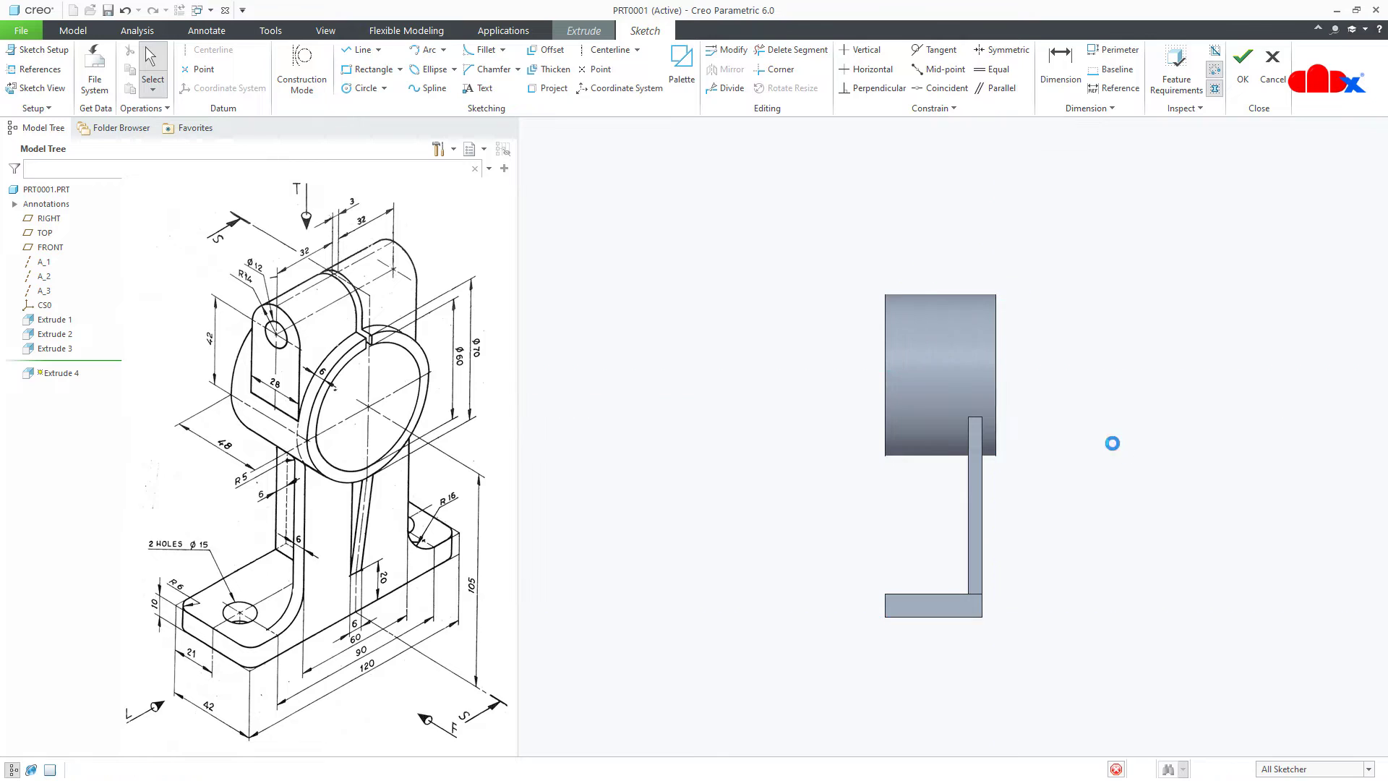
left_click(138, 67)
left_click(124, 108)
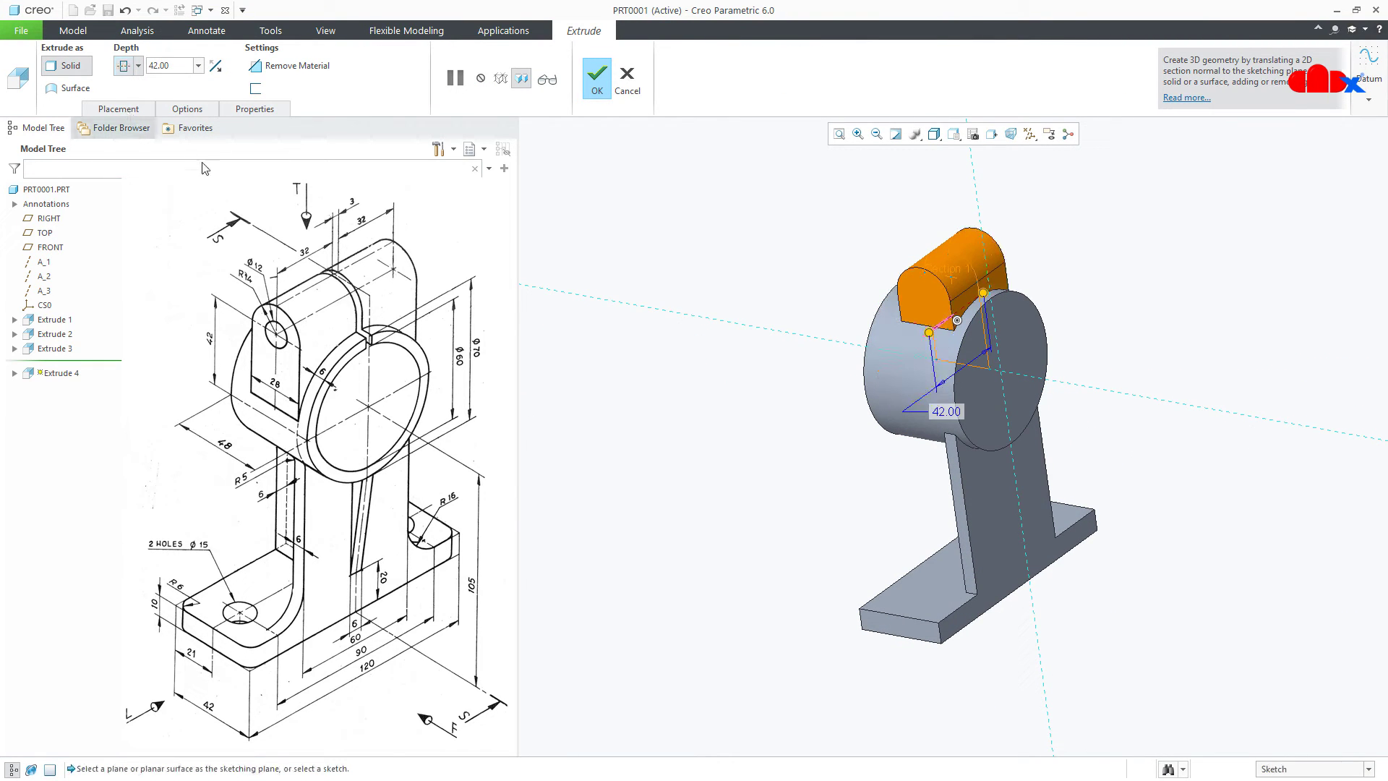
double_click(946, 415)
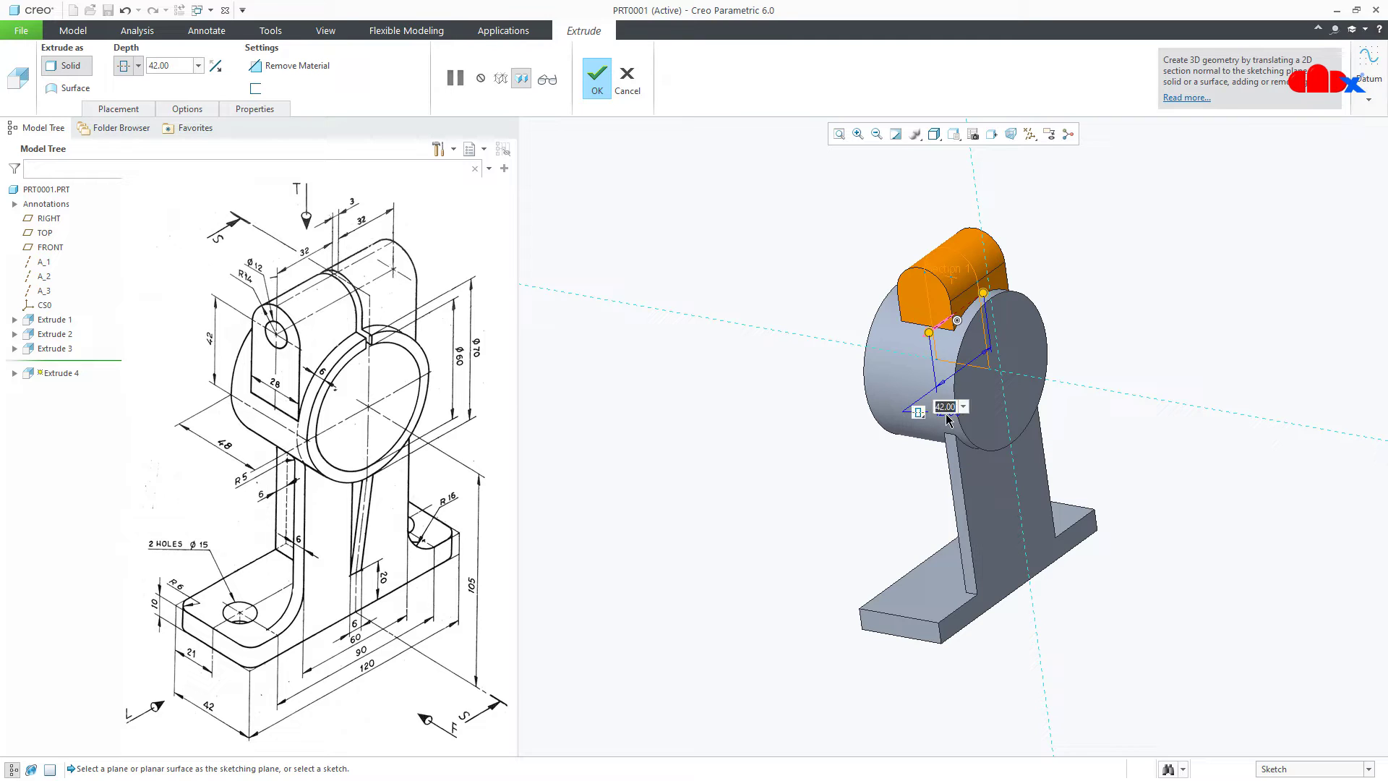
type("67")
key("Return")
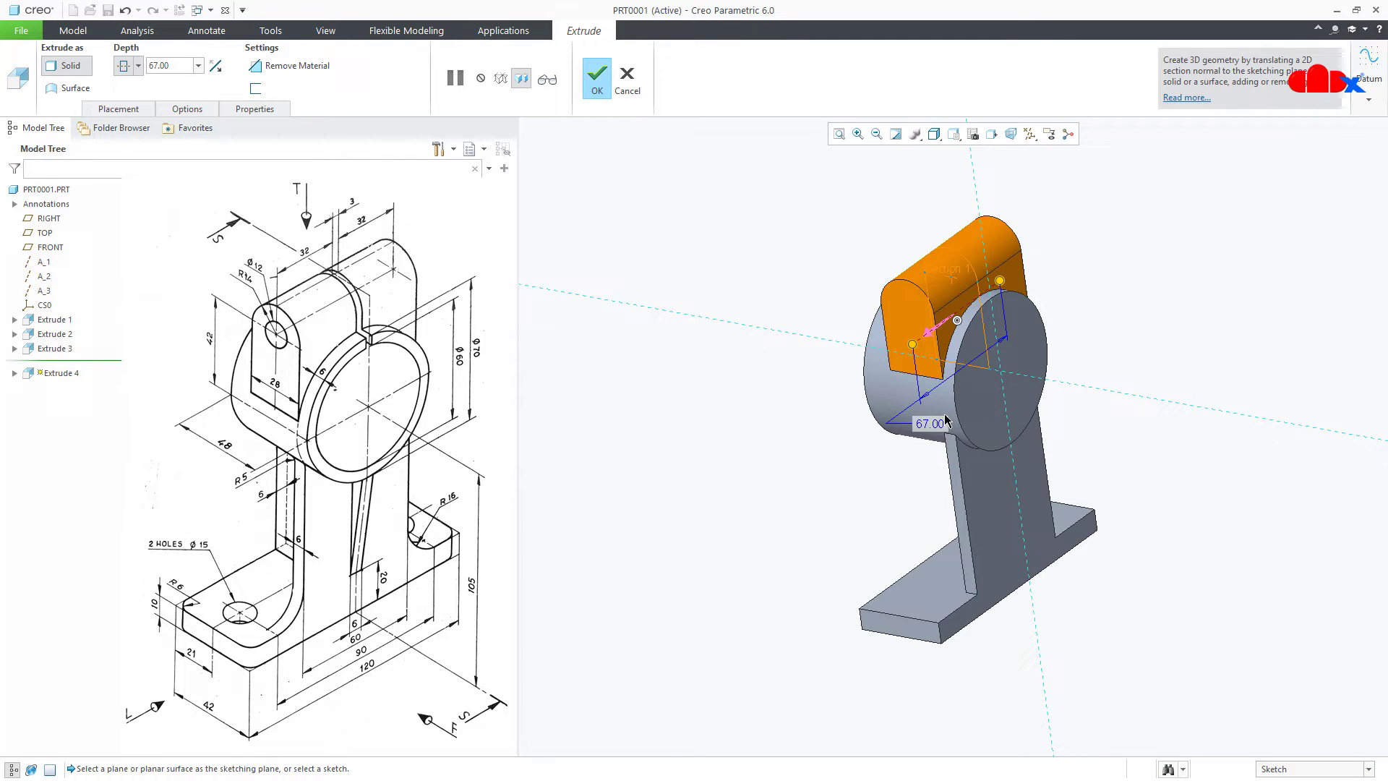
left_click(596, 83)
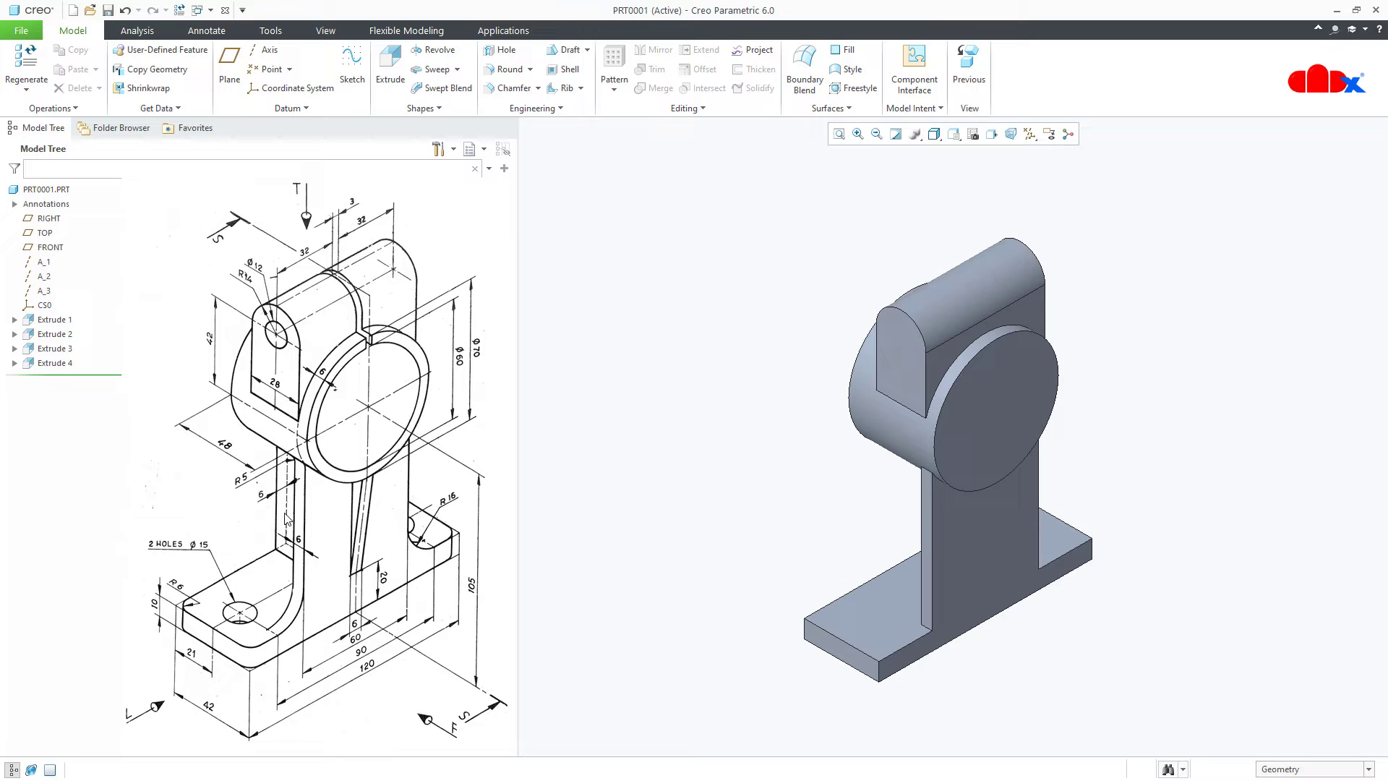
Step: Start a profile rib on the FRONT plane and sketch a vertical line from the cylinder's back edge at axis height to the base's top edge
left_click(564, 88)
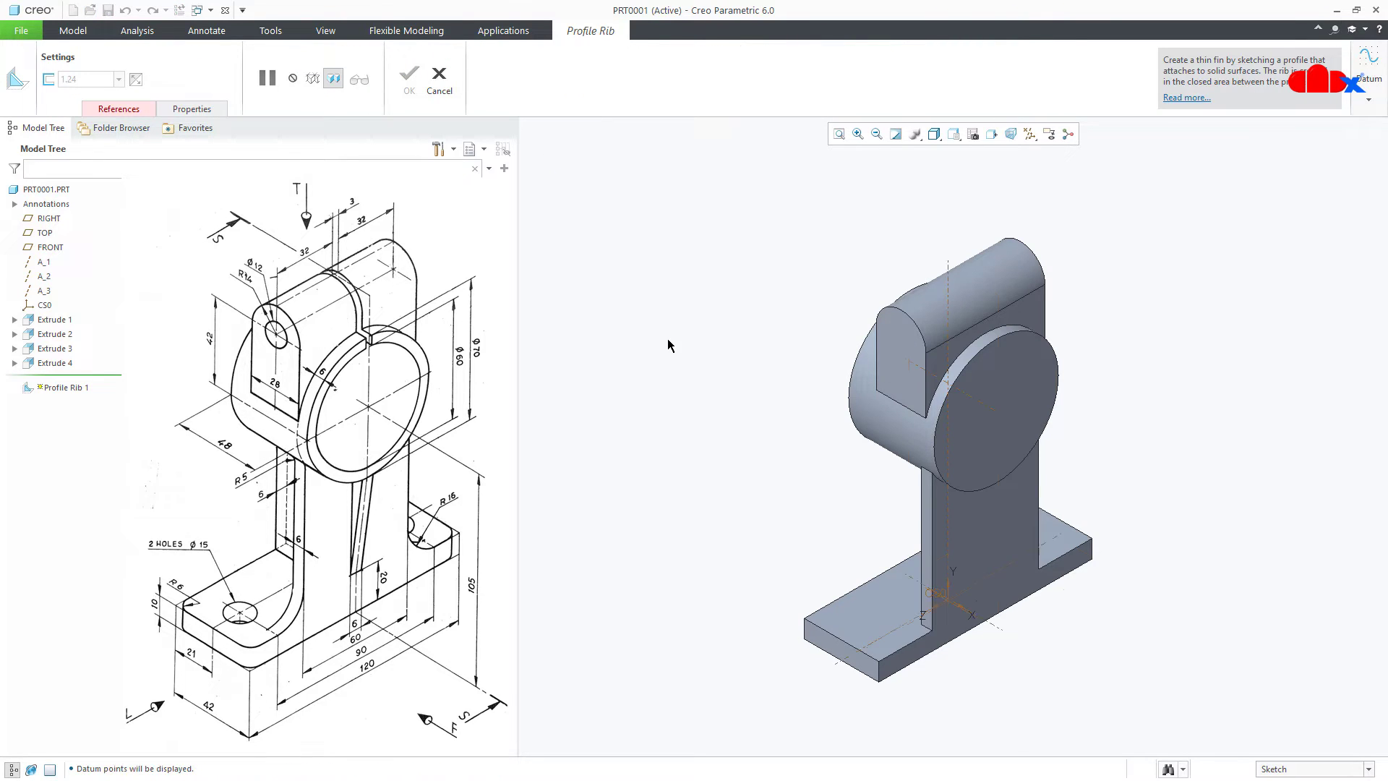
middle_click_drag(737, 434, 814, 391)
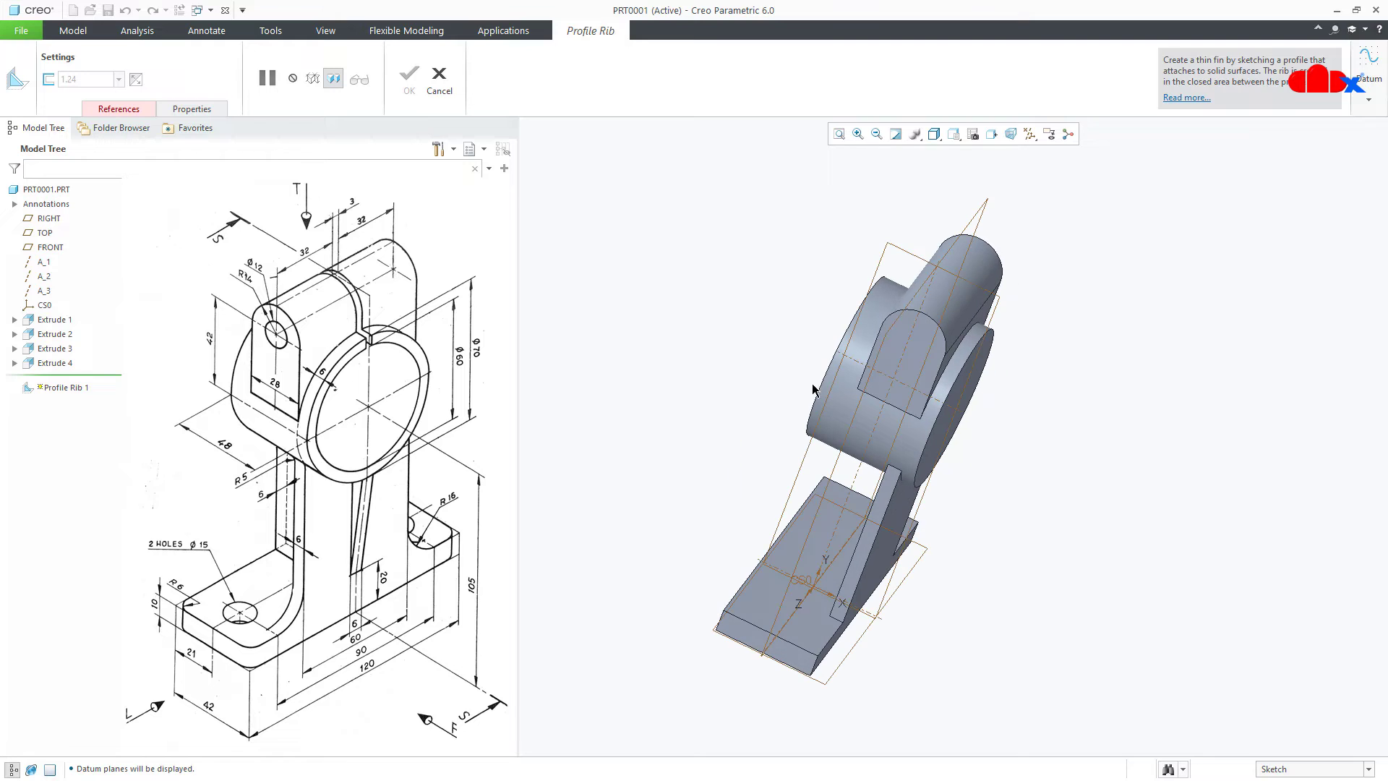
left_click(913, 259)
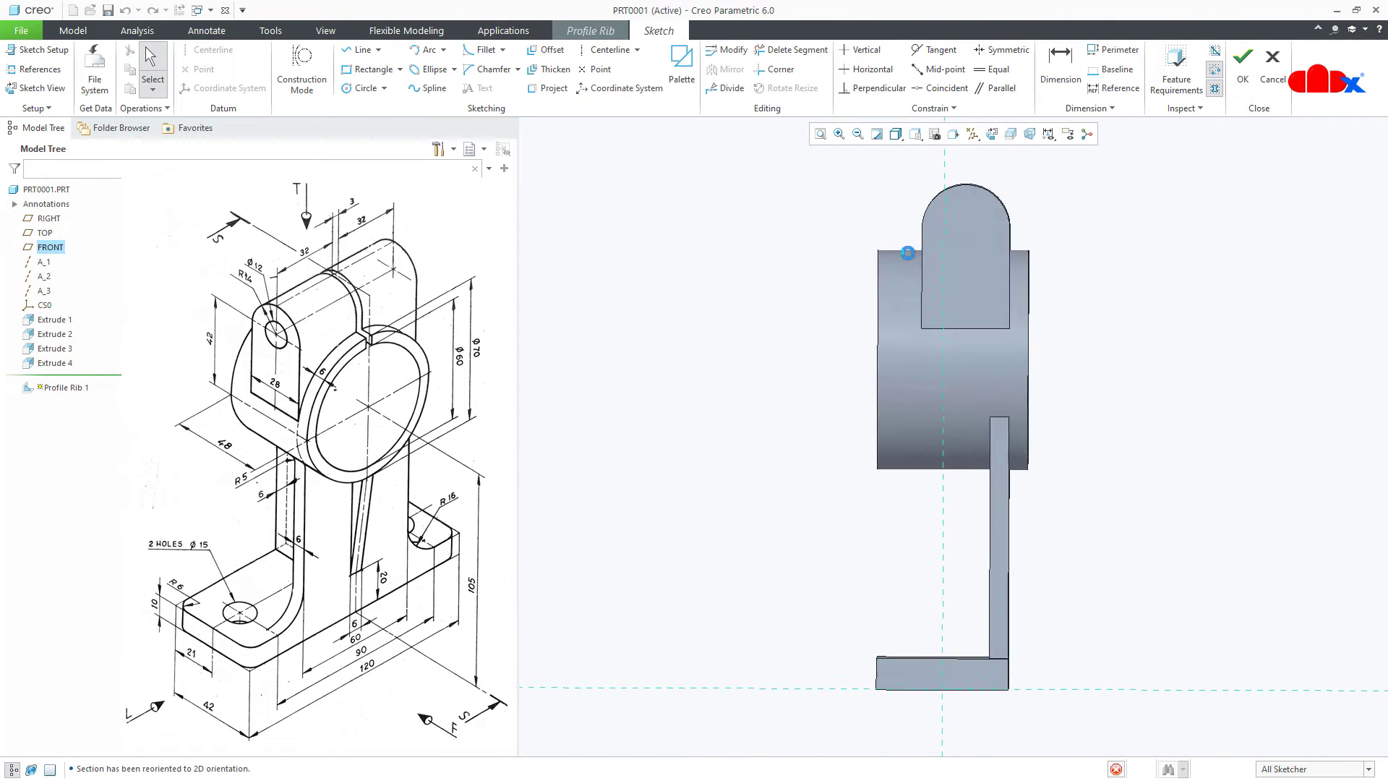
right_click(781, 281)
left_click(799, 287)
left_click(878, 359)
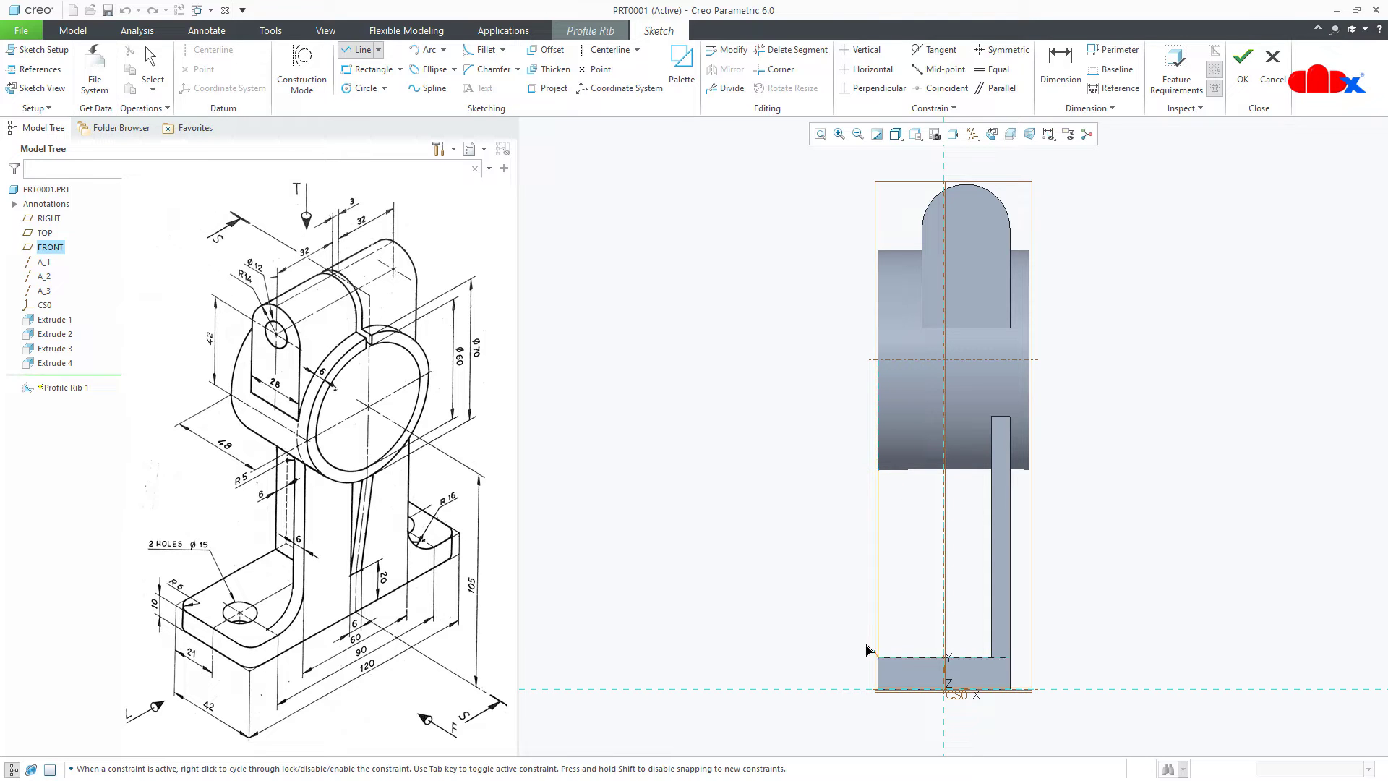
middle_click(845, 628)
right_click(829, 597)
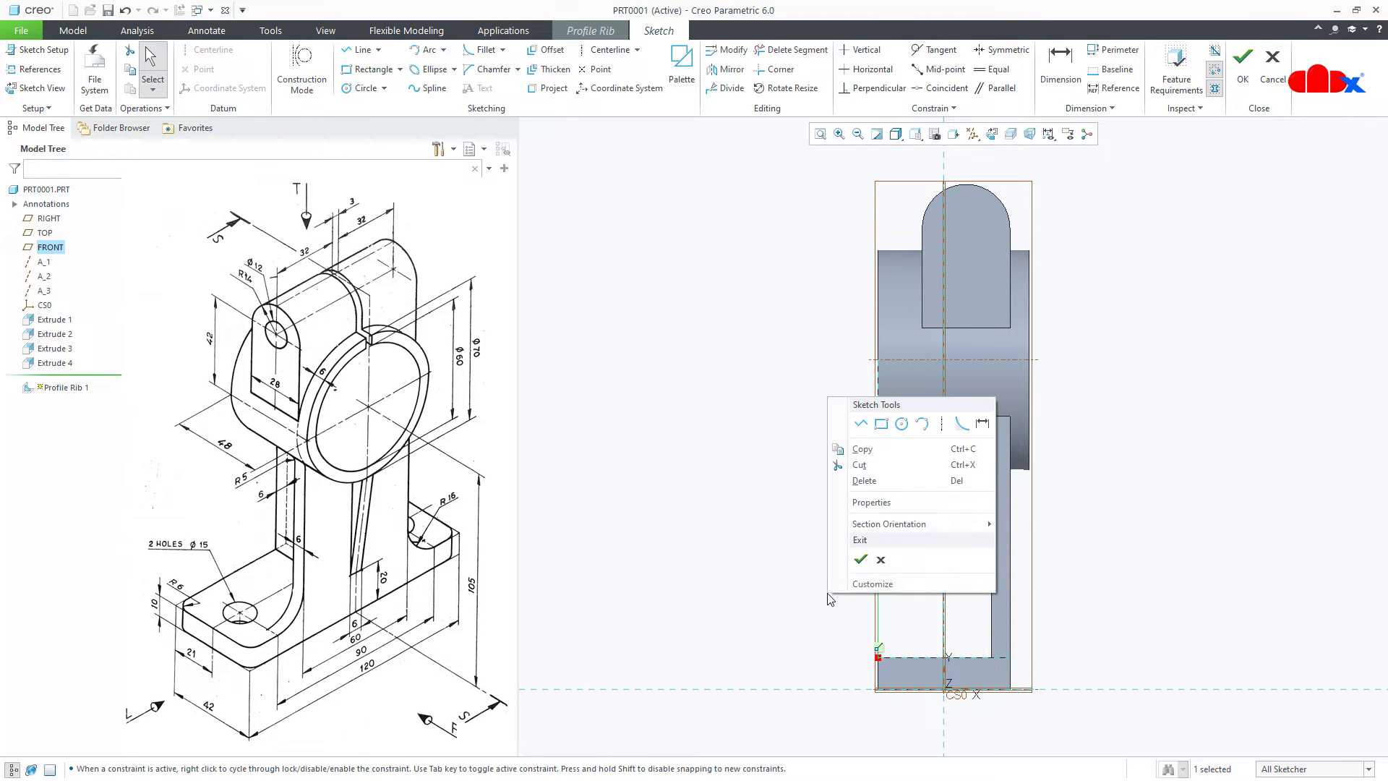
Step: Finish the rib sketch and create the rib between cylinder, web and base with a thickness of 6 mm
left_click(860, 559)
double_click(990, 557)
type("6")
key("Return")
middle_click_drag(990, 553, 940, 596)
middle_click(956, 570)
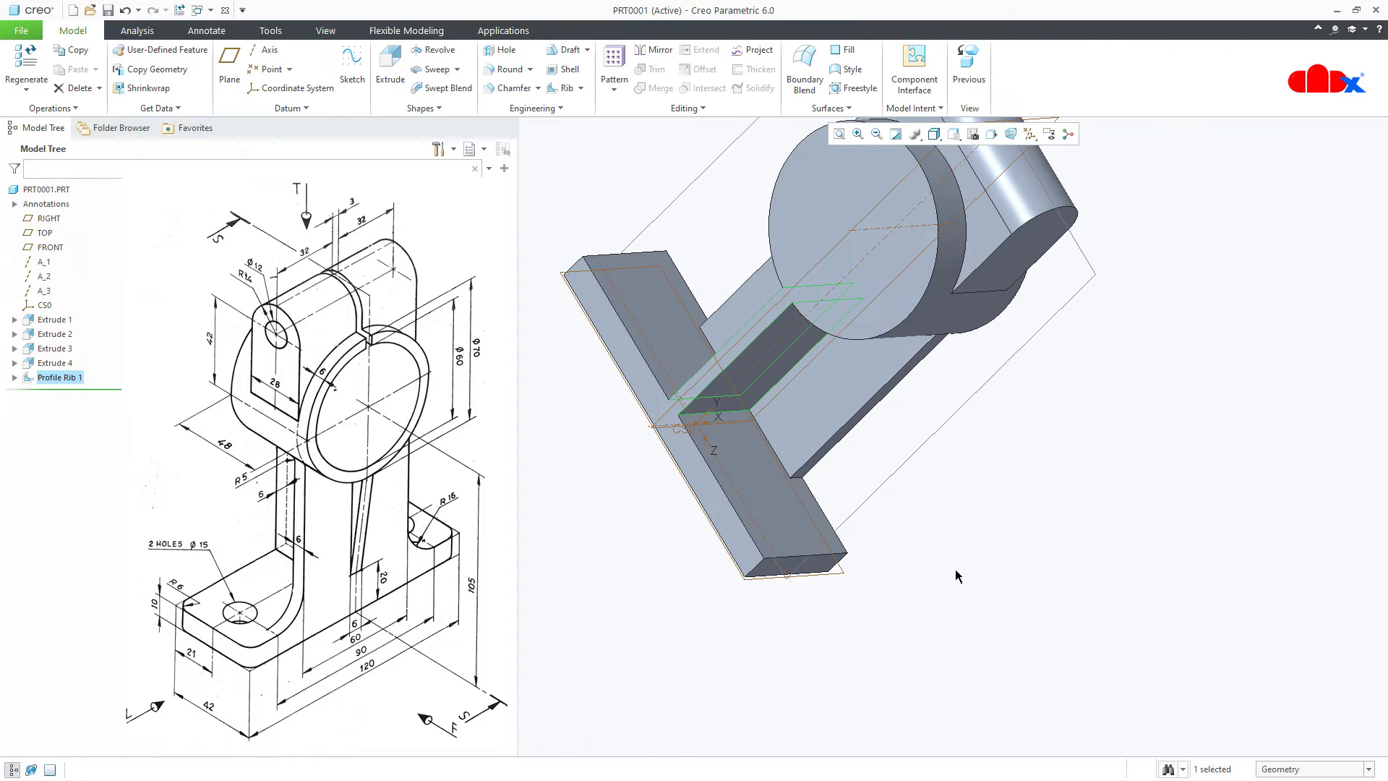
Step: Start a second profile rib on the FRONT plane and sketch a slanted line from the cylinder's lower front corner to the web's outer face
key("ctrl+d")
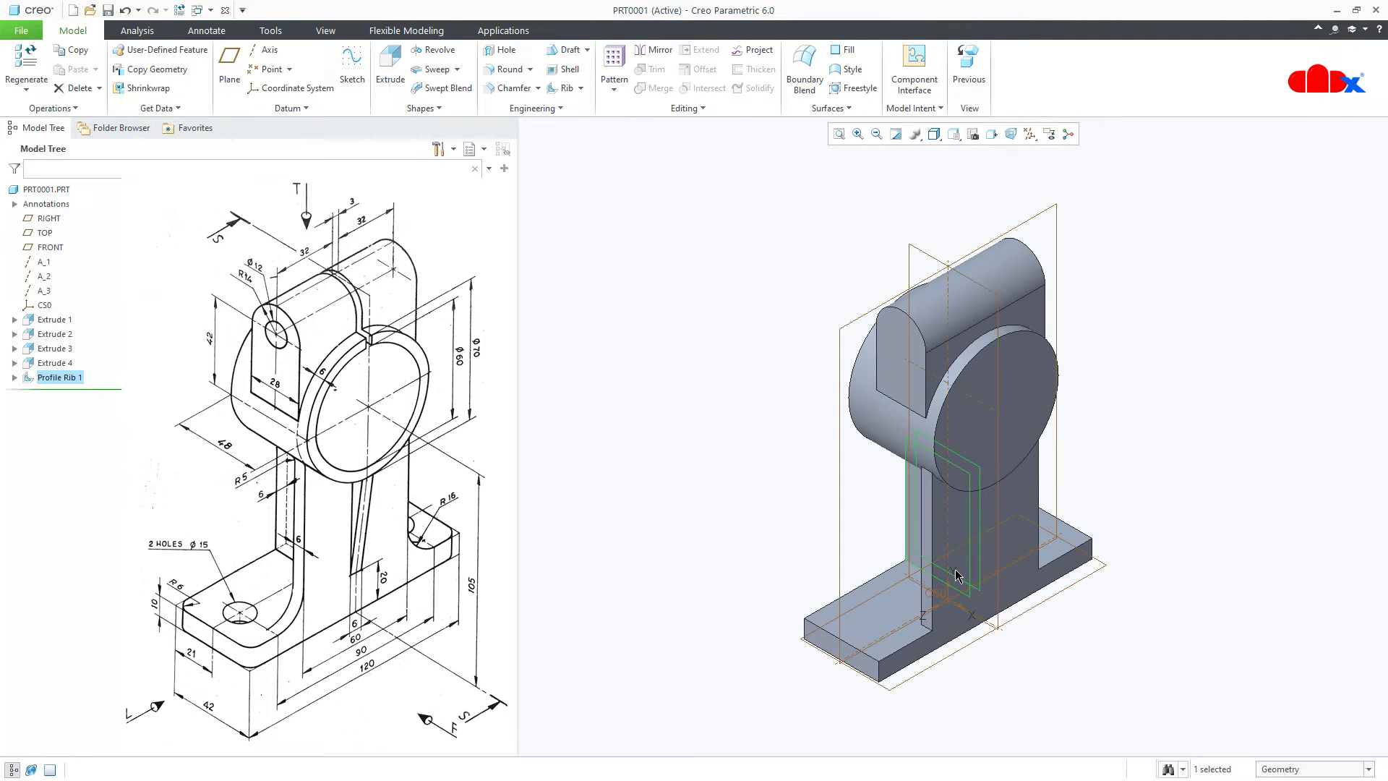
left_click(565, 88)
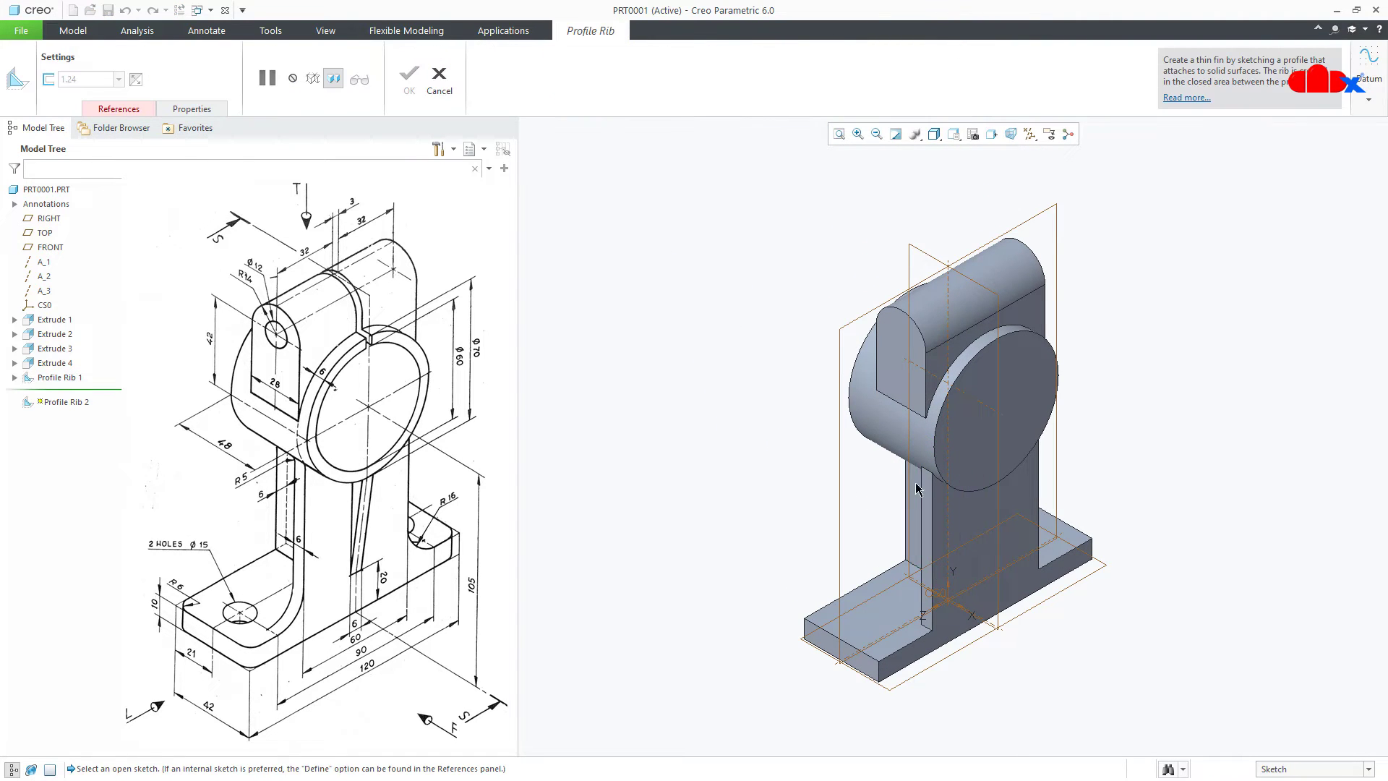
left_click(1004, 510)
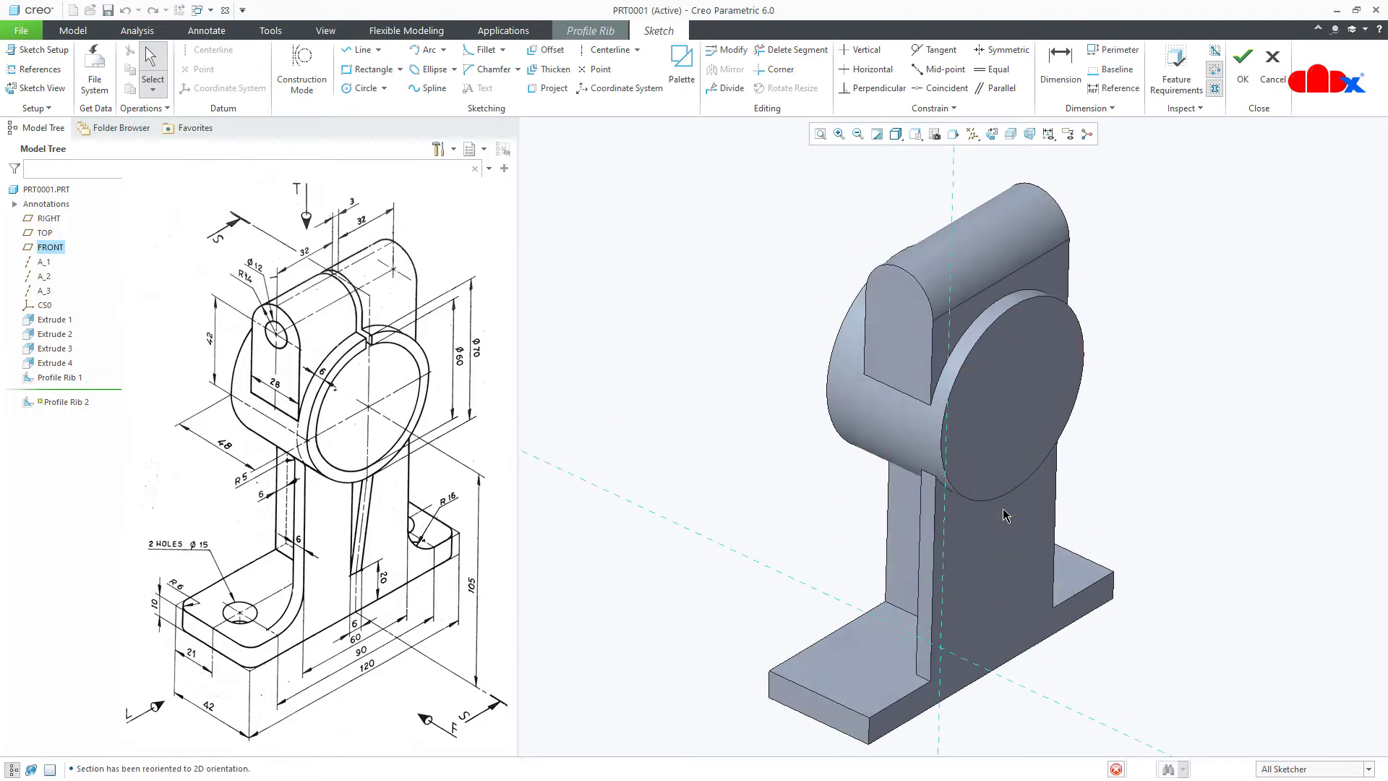
right_click(1071, 497)
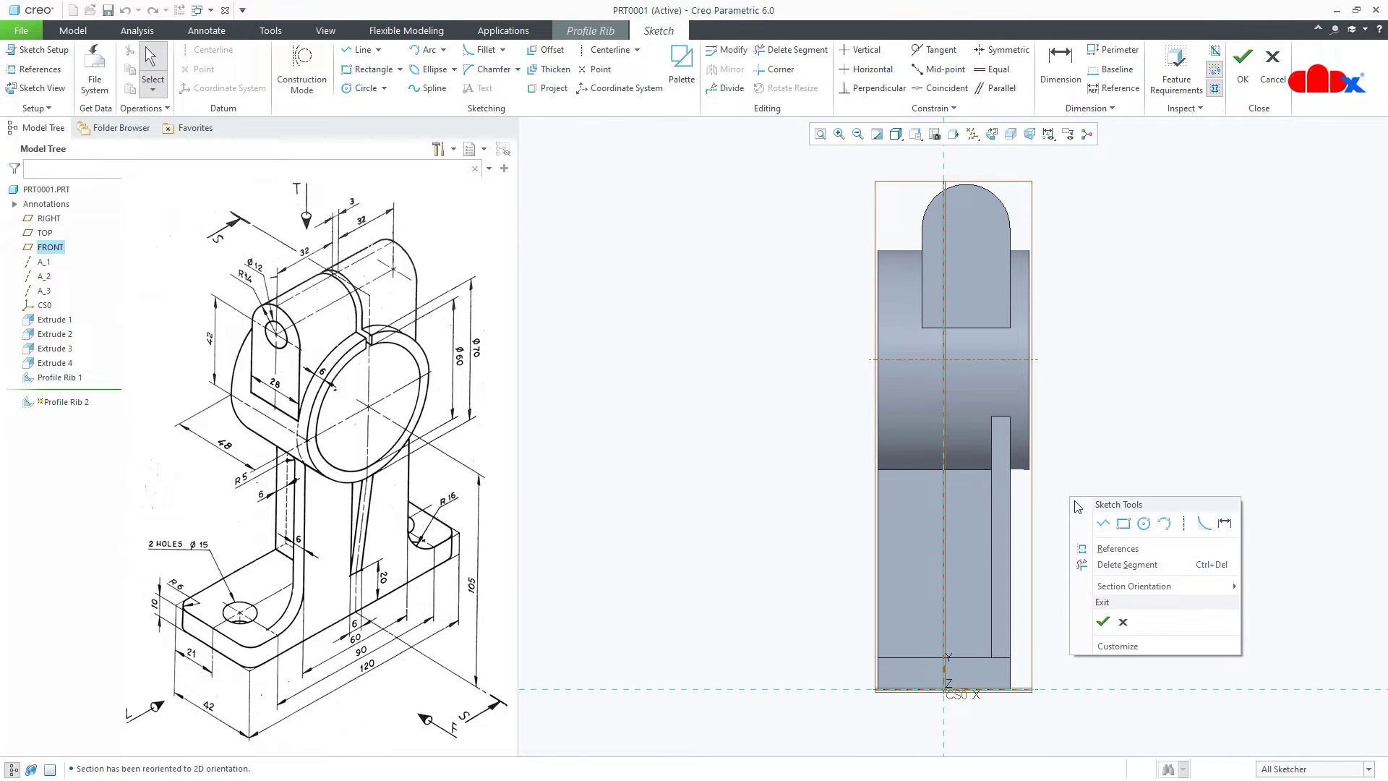
left_click(1097, 523)
left_click(1030, 470)
left_click(1010, 583)
middle_click(1057, 562)
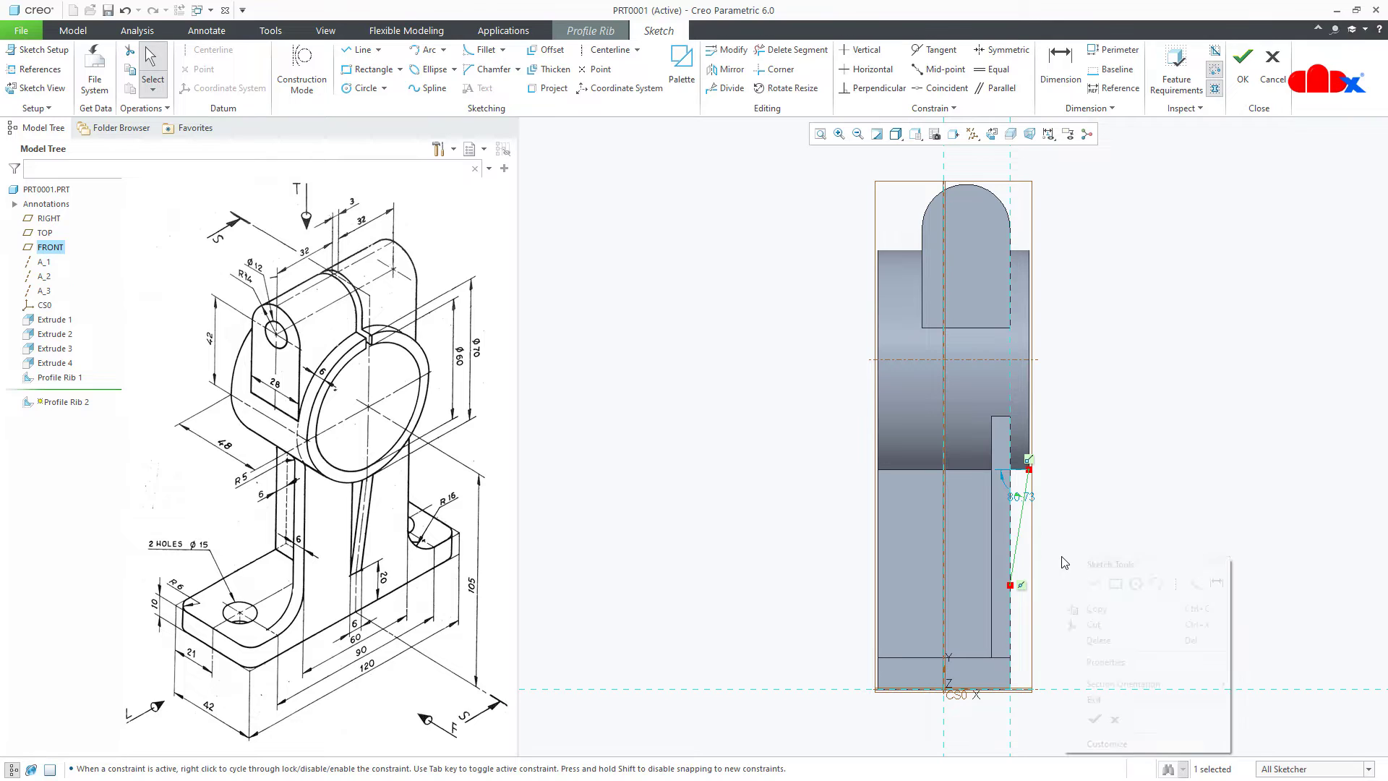
Step: Dimension the slanted rib line's lower endpoint 20 mm above the underside of the base
right_click(1061, 562)
left_click(1216, 584)
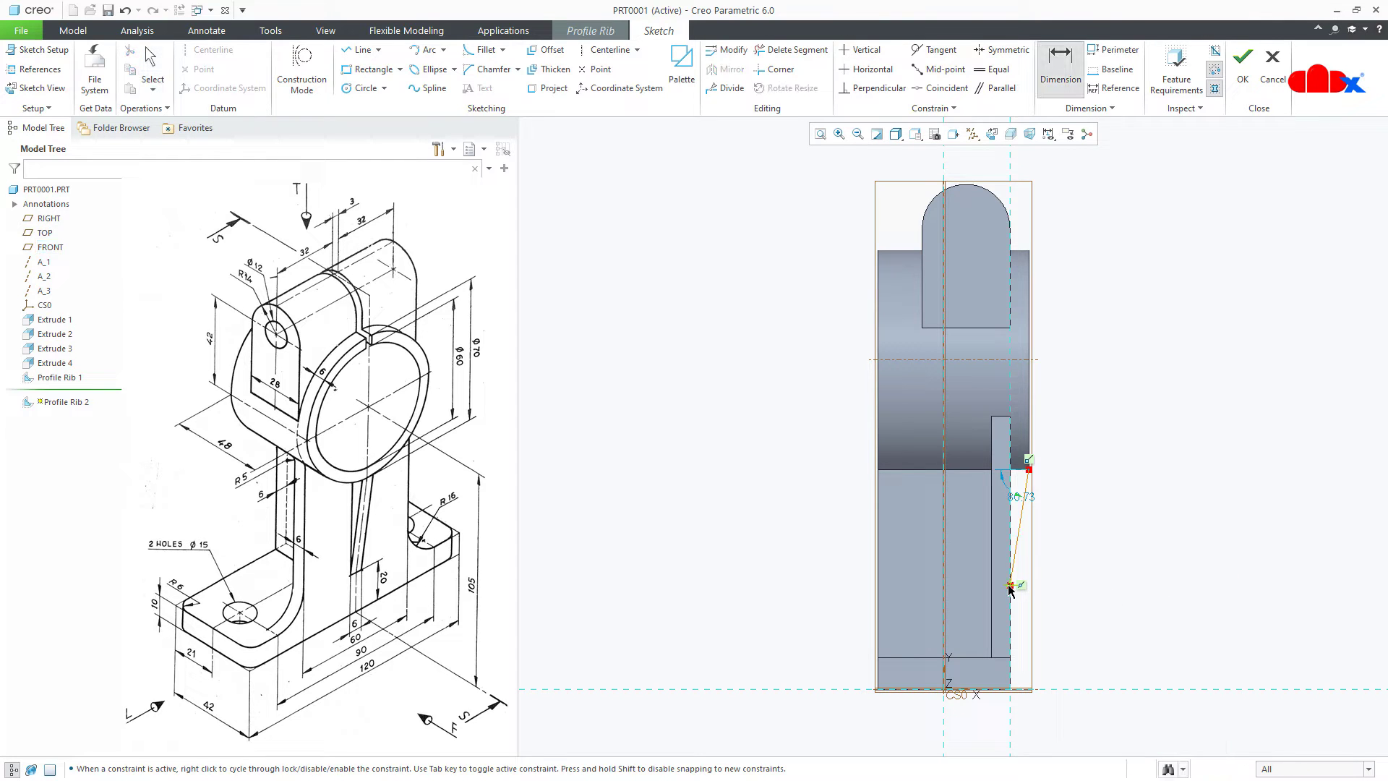
middle_click(1065, 662)
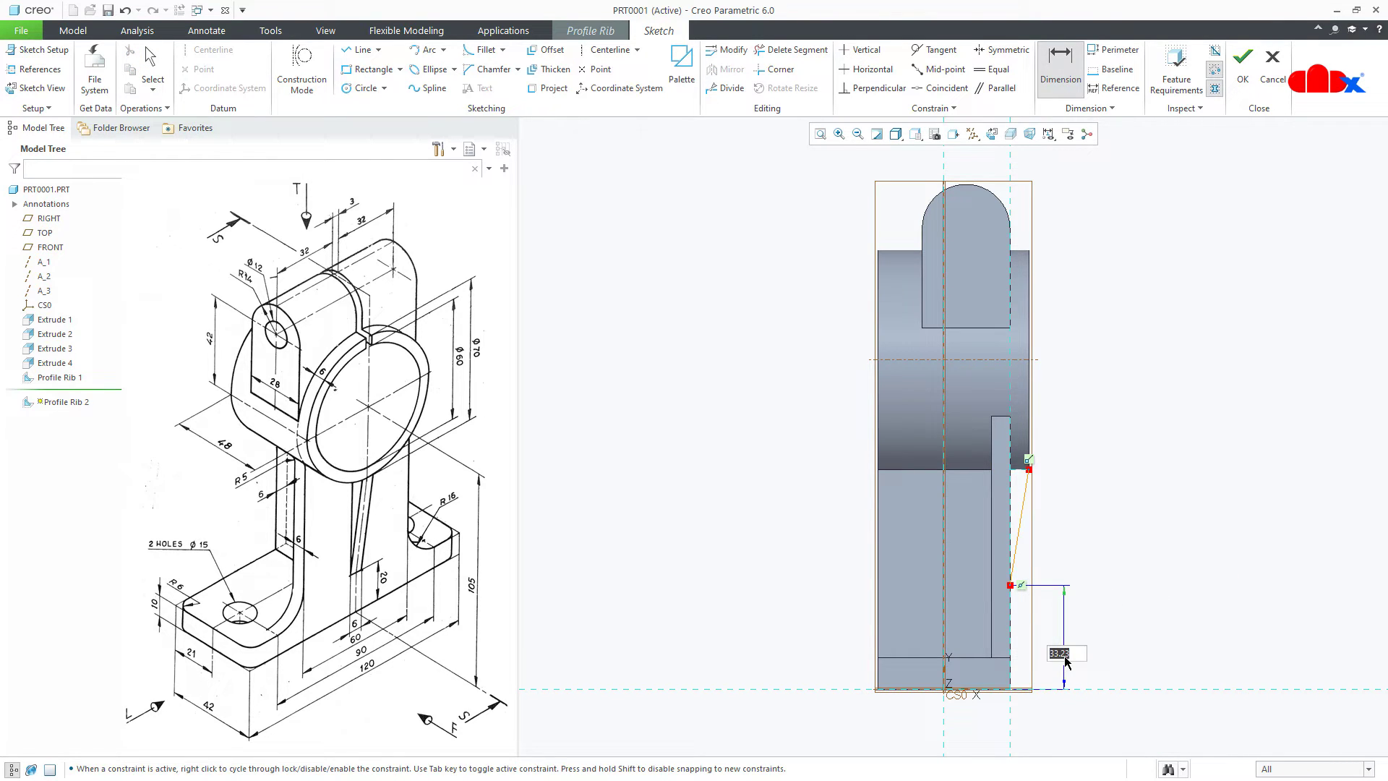
type("20")
key("Return")
Step: Finish the rib sketch and create the slanted rib between the cylinder and the web with a thickness of 6 mm
right_click(1105, 631)
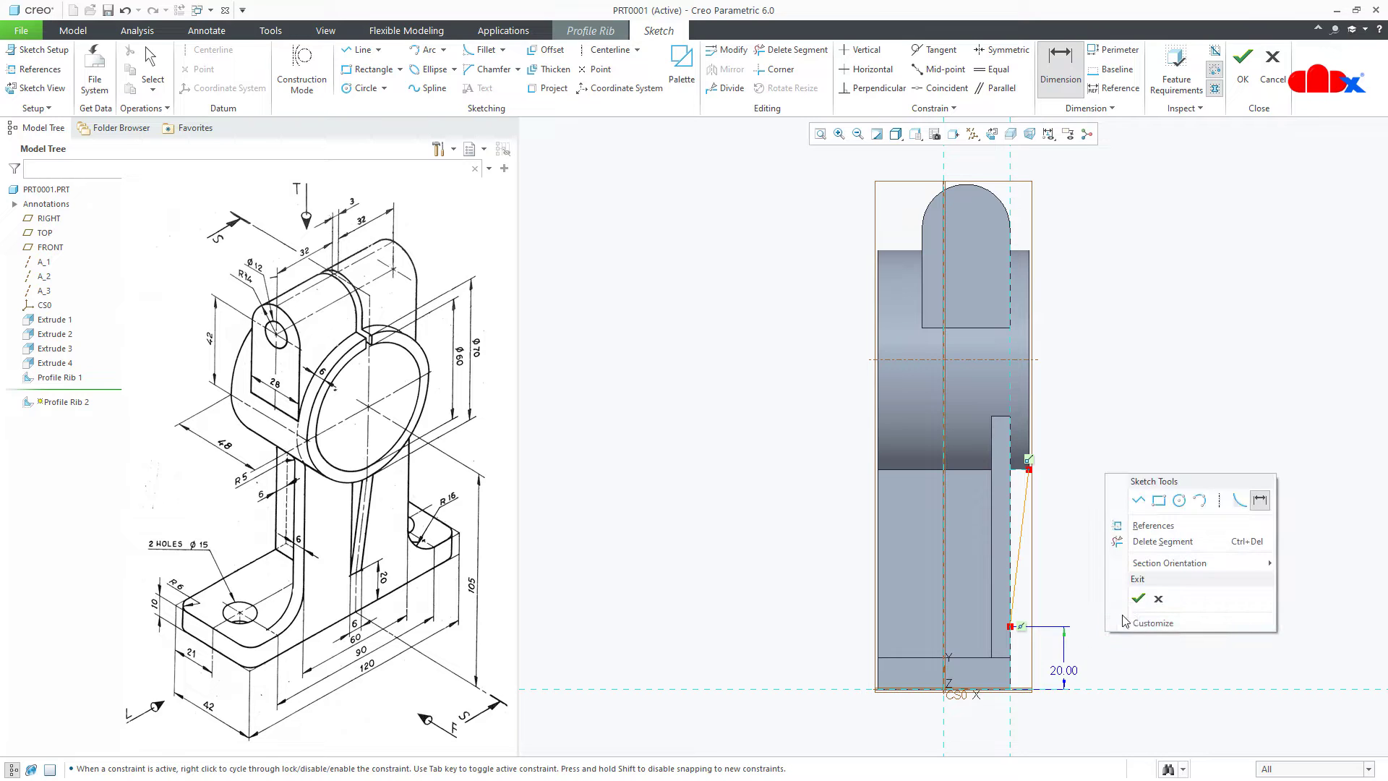
left_click(1134, 600)
double_click(1063, 609)
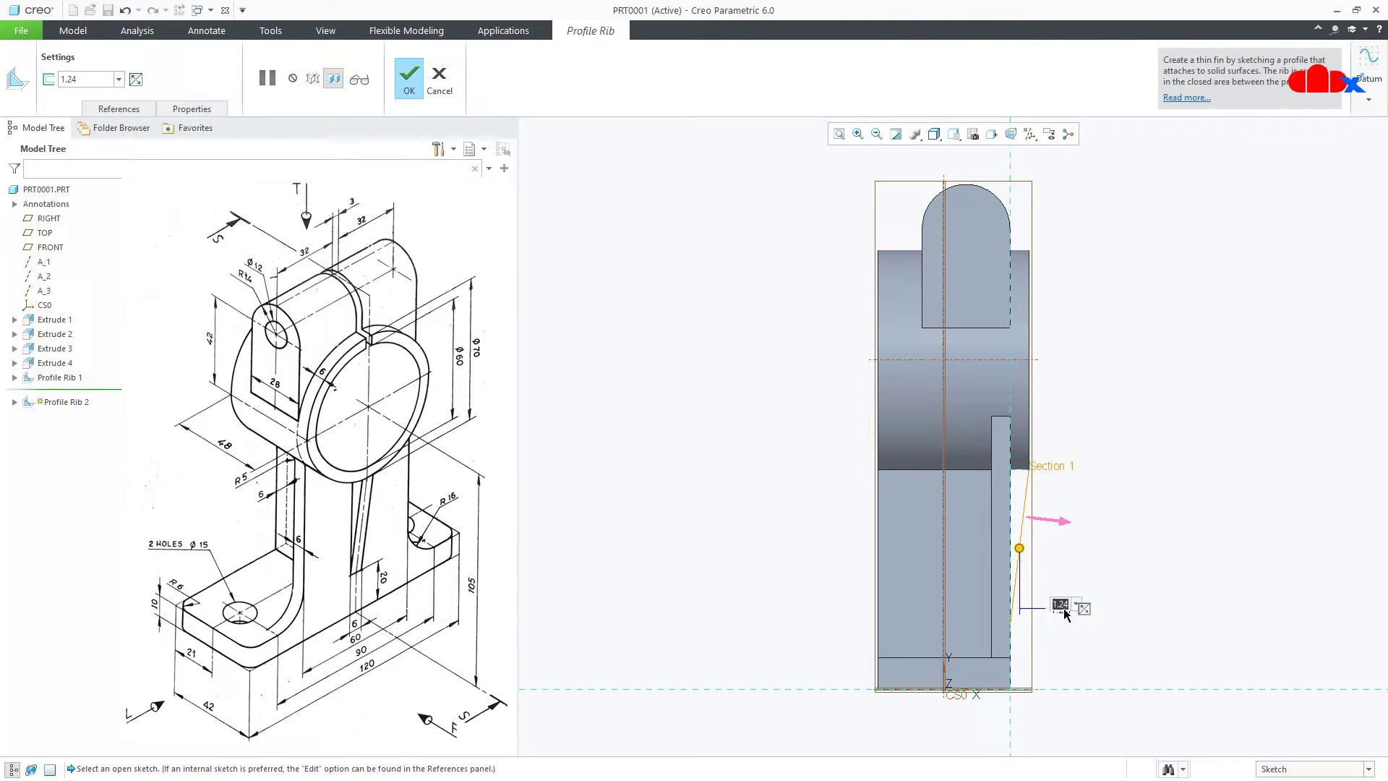
key("Return")
middle_click(1073, 523)
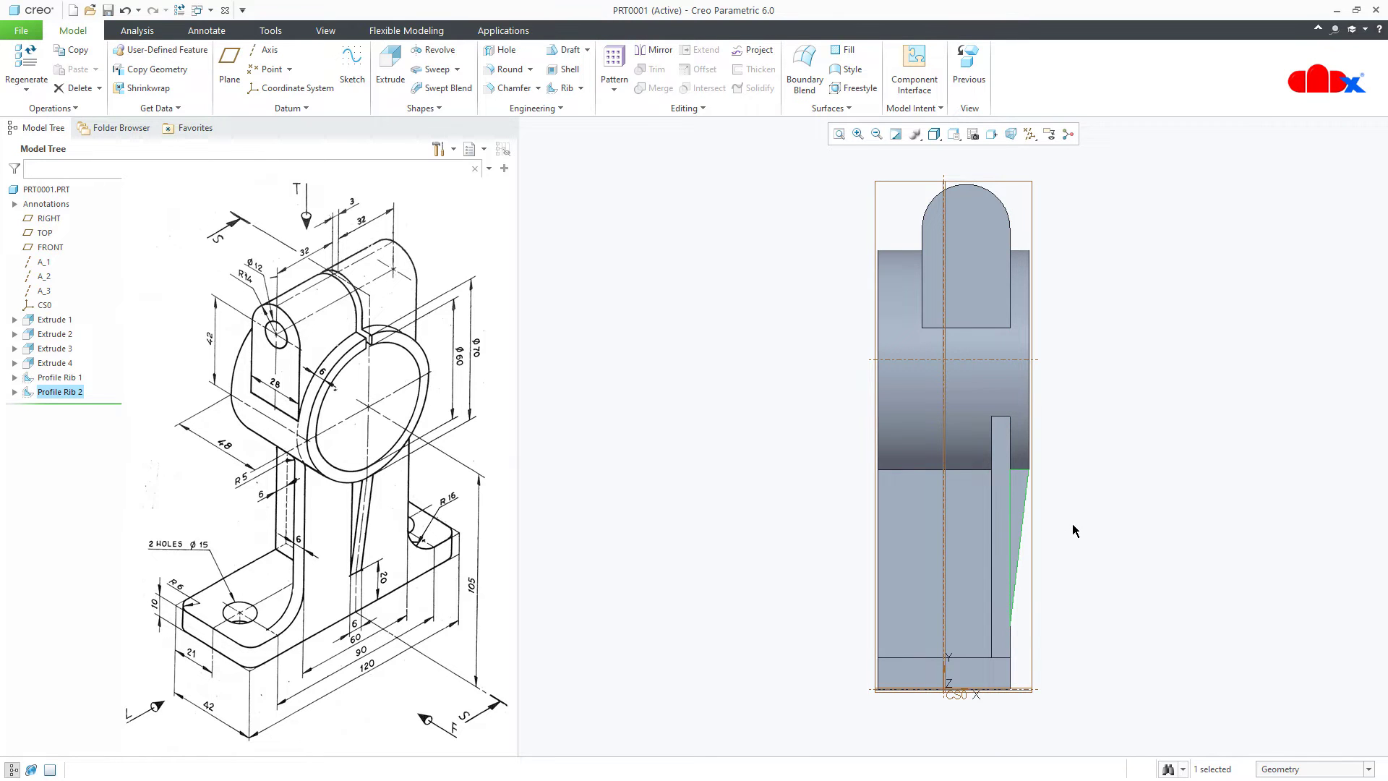
key("ctrl+d")
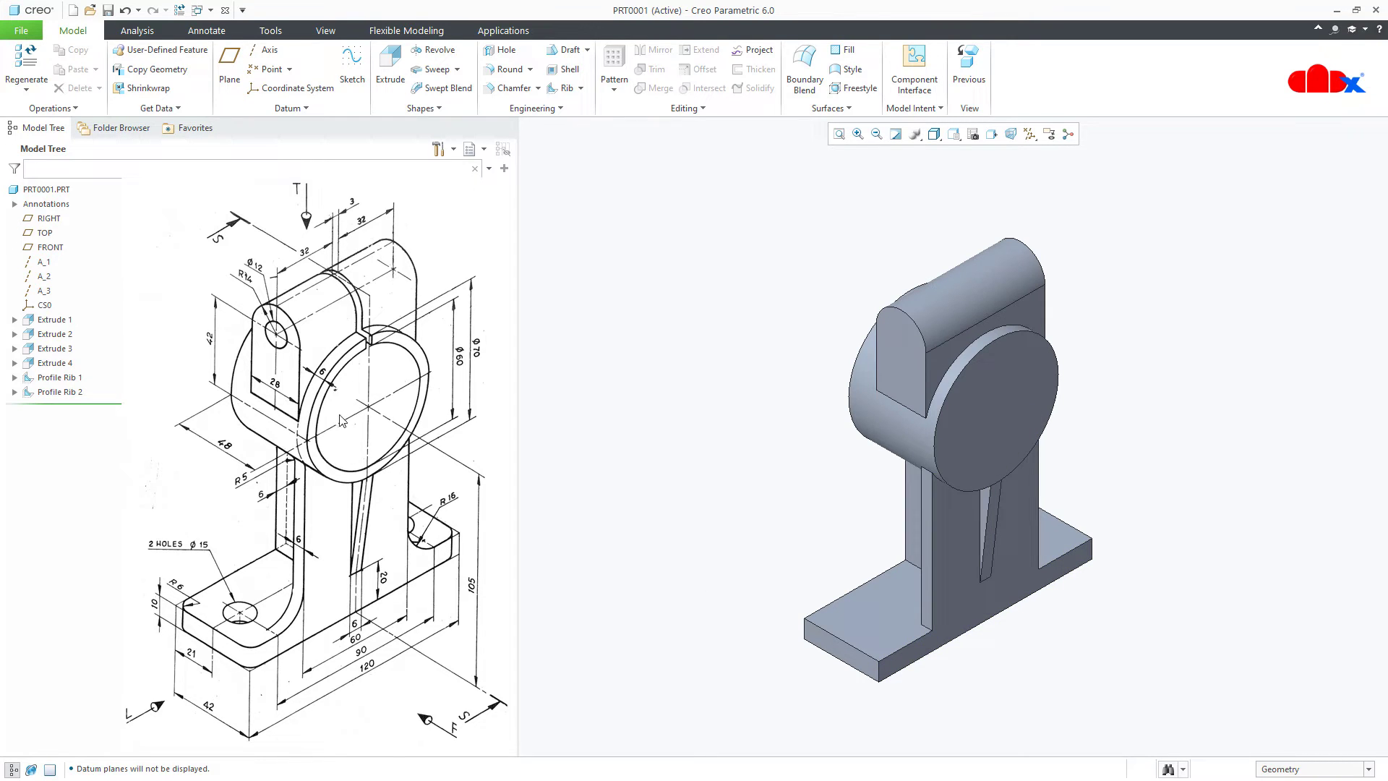
Step: Start an extrude on the cylinder's front face and sketch a concentric circle about 57 mm in diameter
left_click(397, 81)
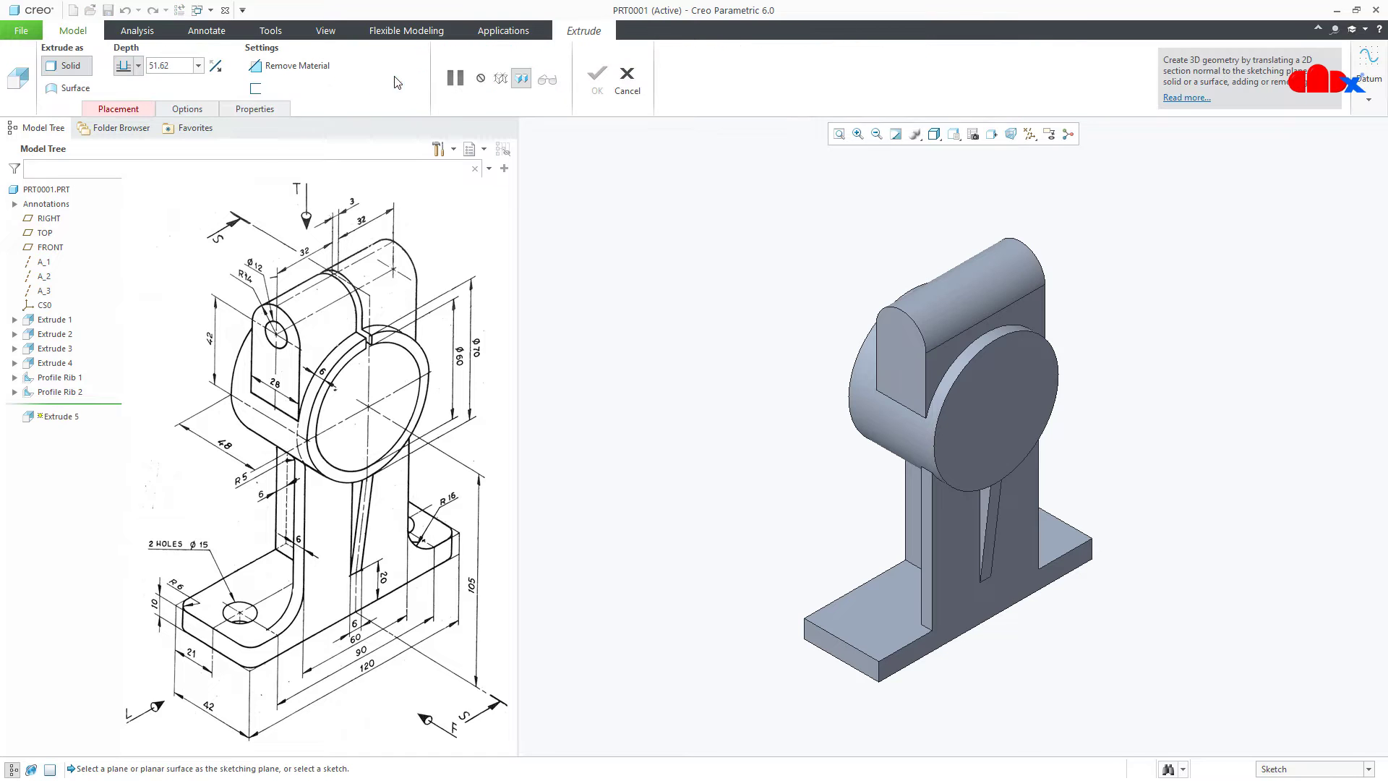
left_click(1011, 432)
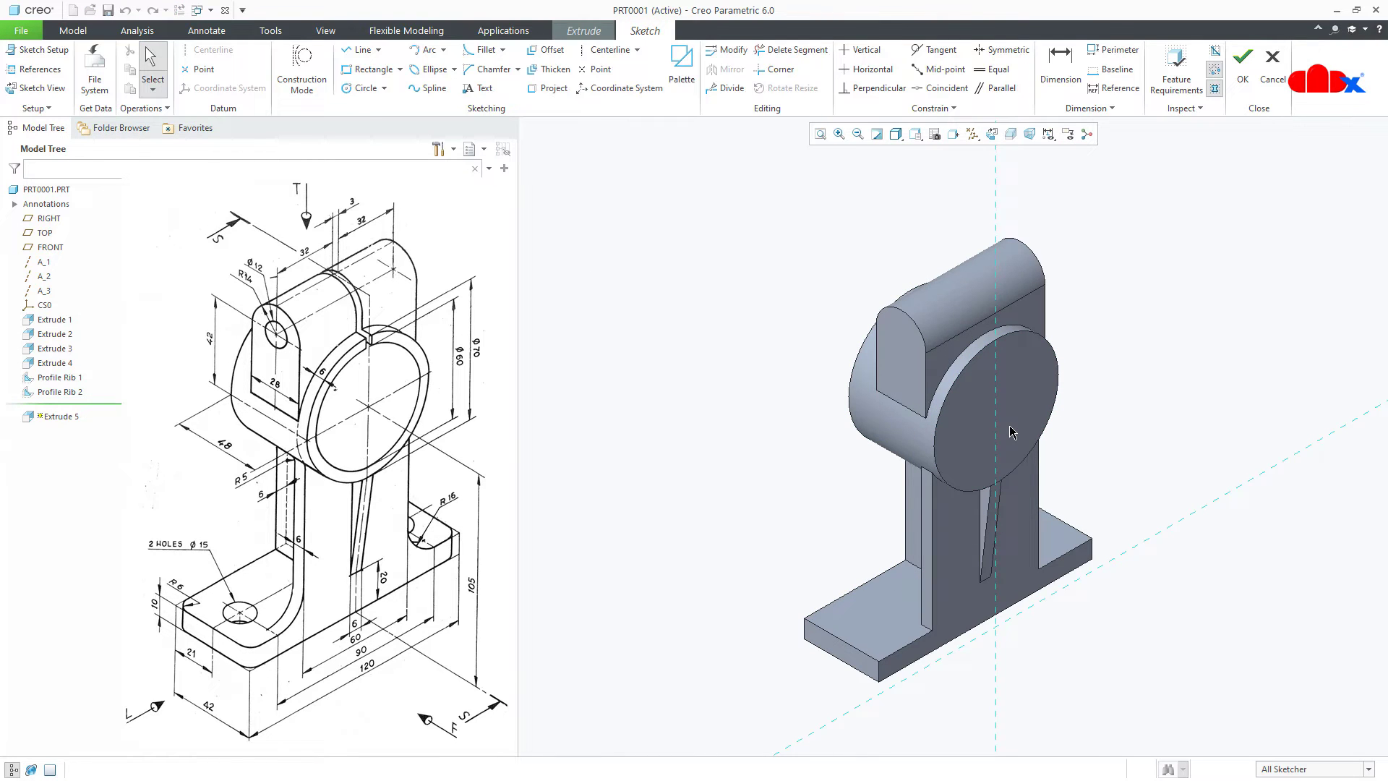
right_click(1010, 433)
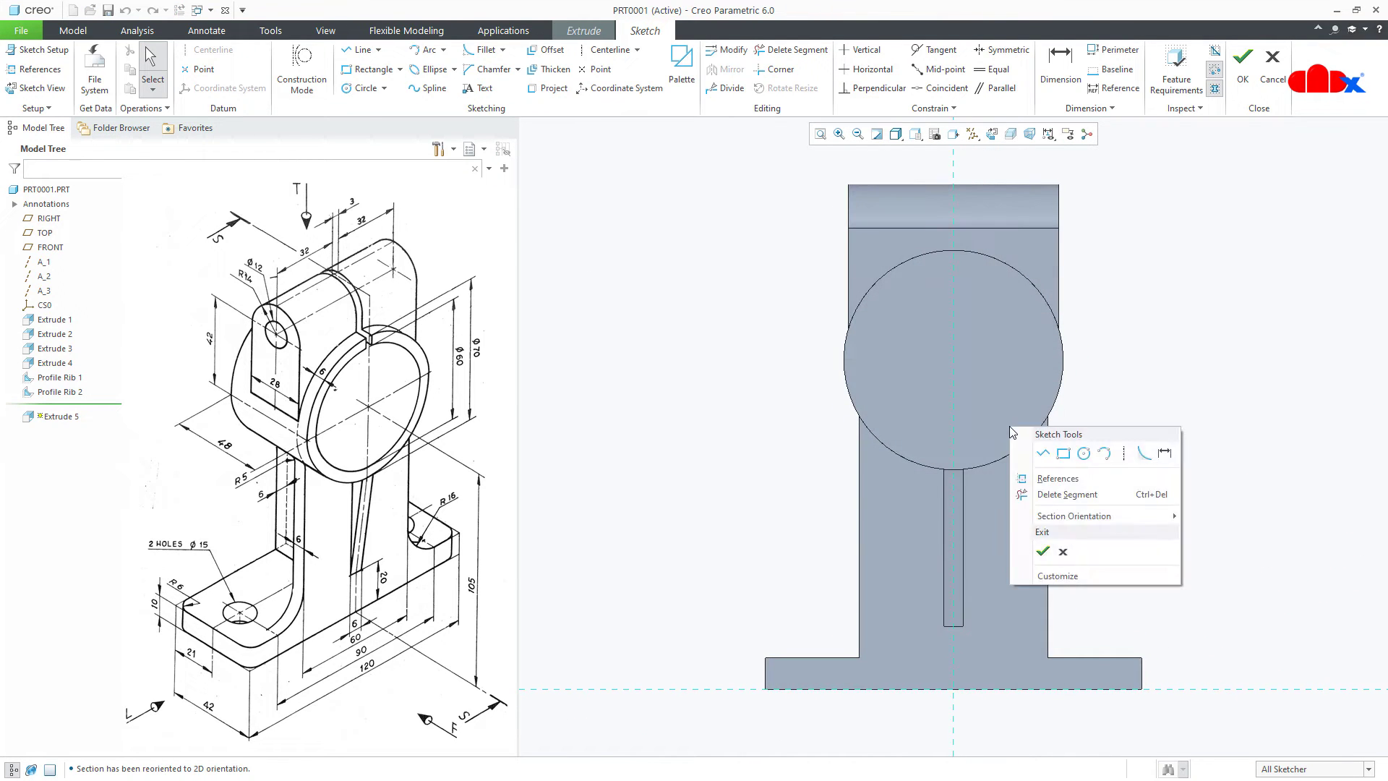
left_click(1084, 454)
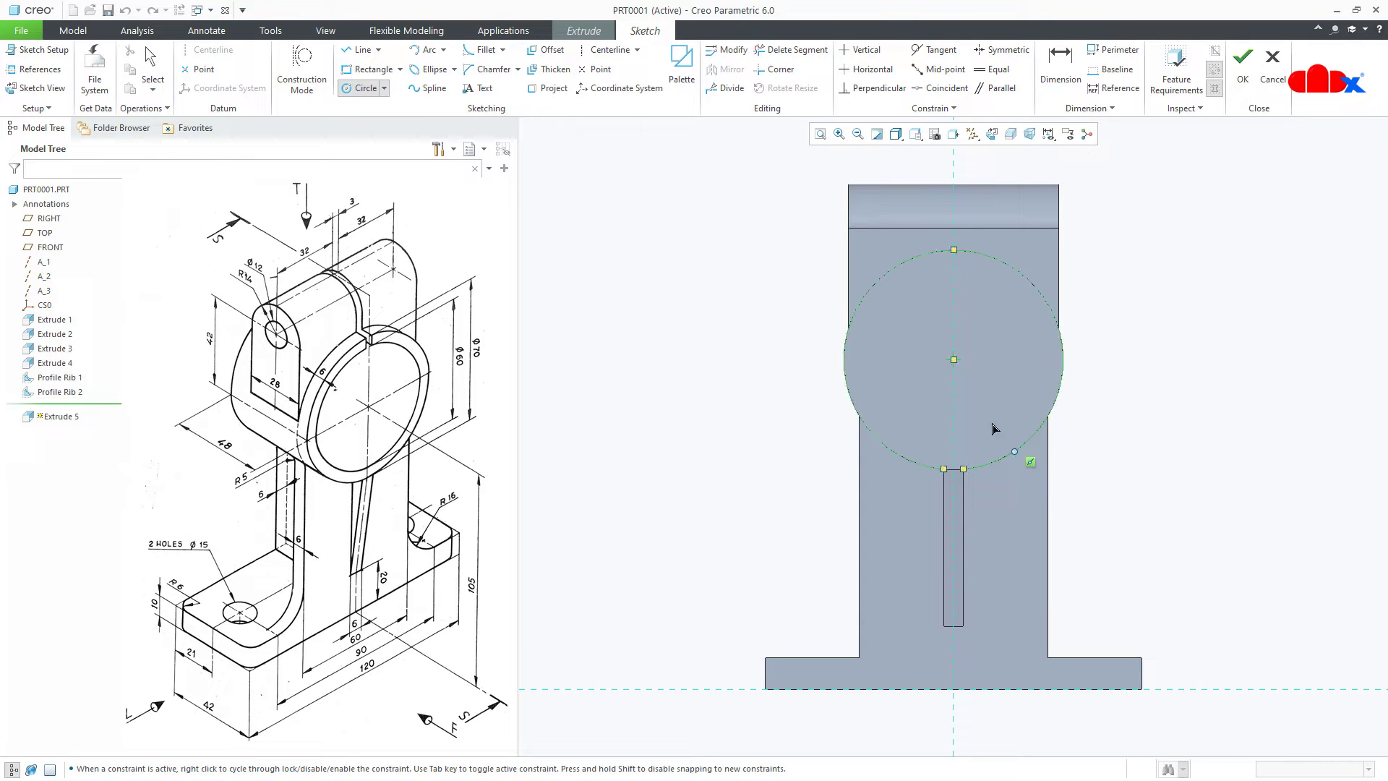
left_click(954, 360)
left_click(995, 444)
middle_click(1147, 458)
Step: Sketch an open-bottomed slot about 14 mm wide from the circle up to the lug's top edge, centred on the vertical reference
right_click(1147, 458)
left_click(1181, 483)
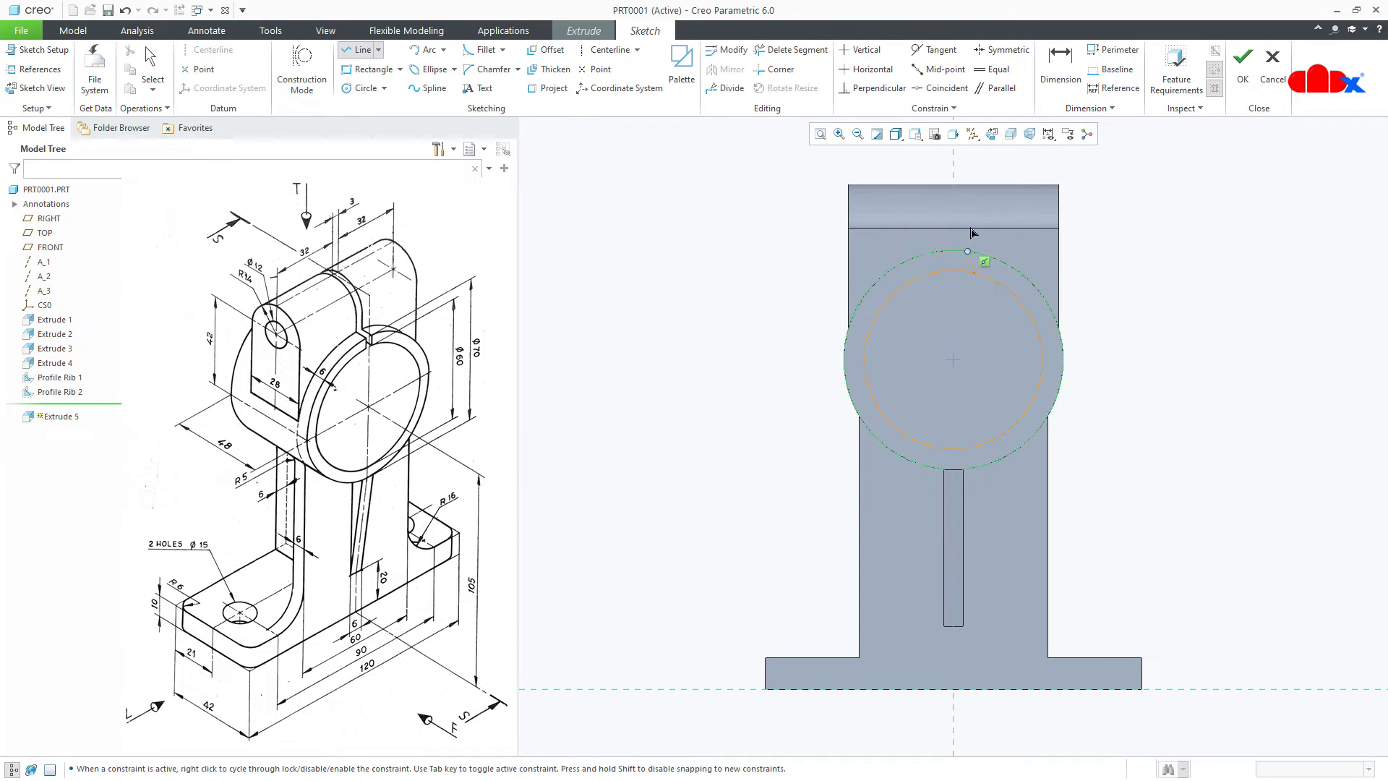
left_click(977, 186)
left_click(930, 276)
left_click(930, 189)
left_click(975, 186)
middle_click(1022, 223)
Step: Make the slot's two vertical lines equal and trim away the circle's arc between them
left_click(994, 69)
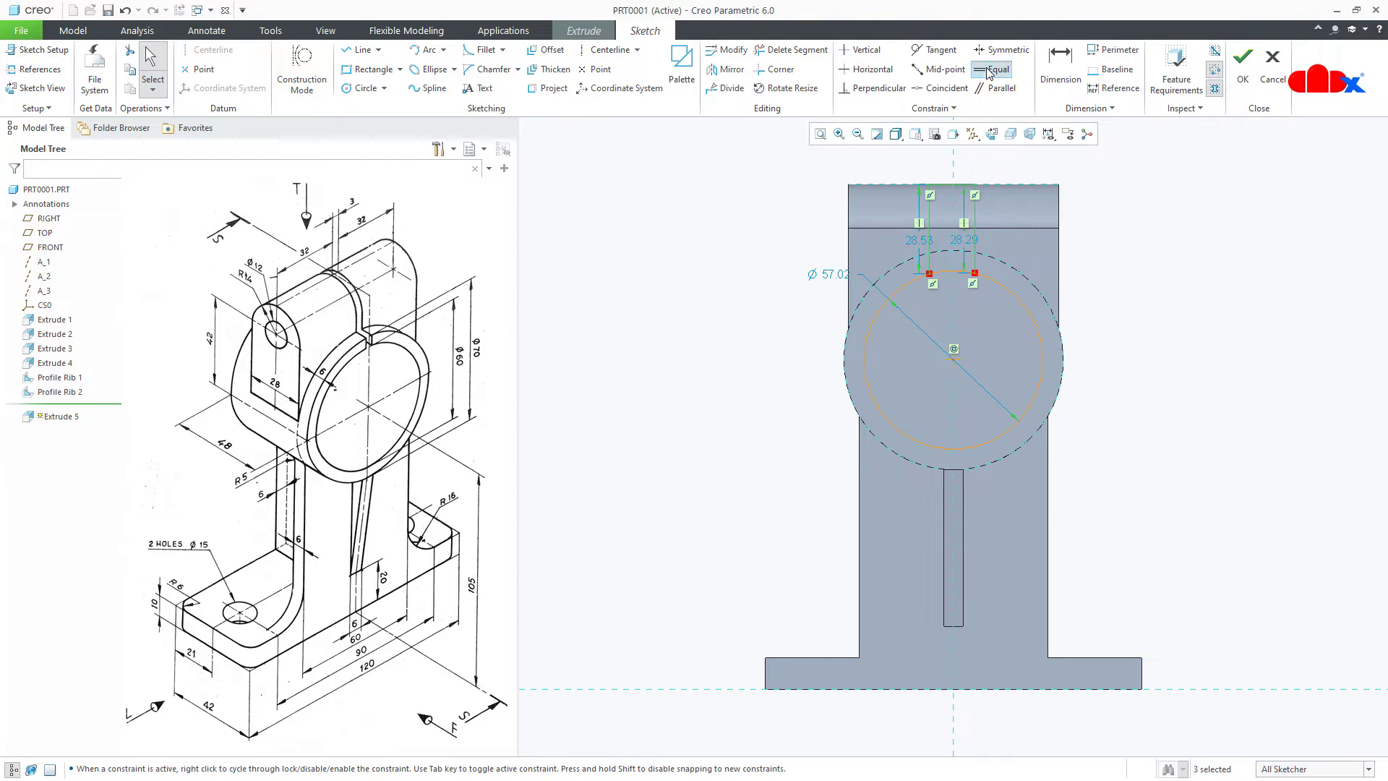
left_click(930, 238)
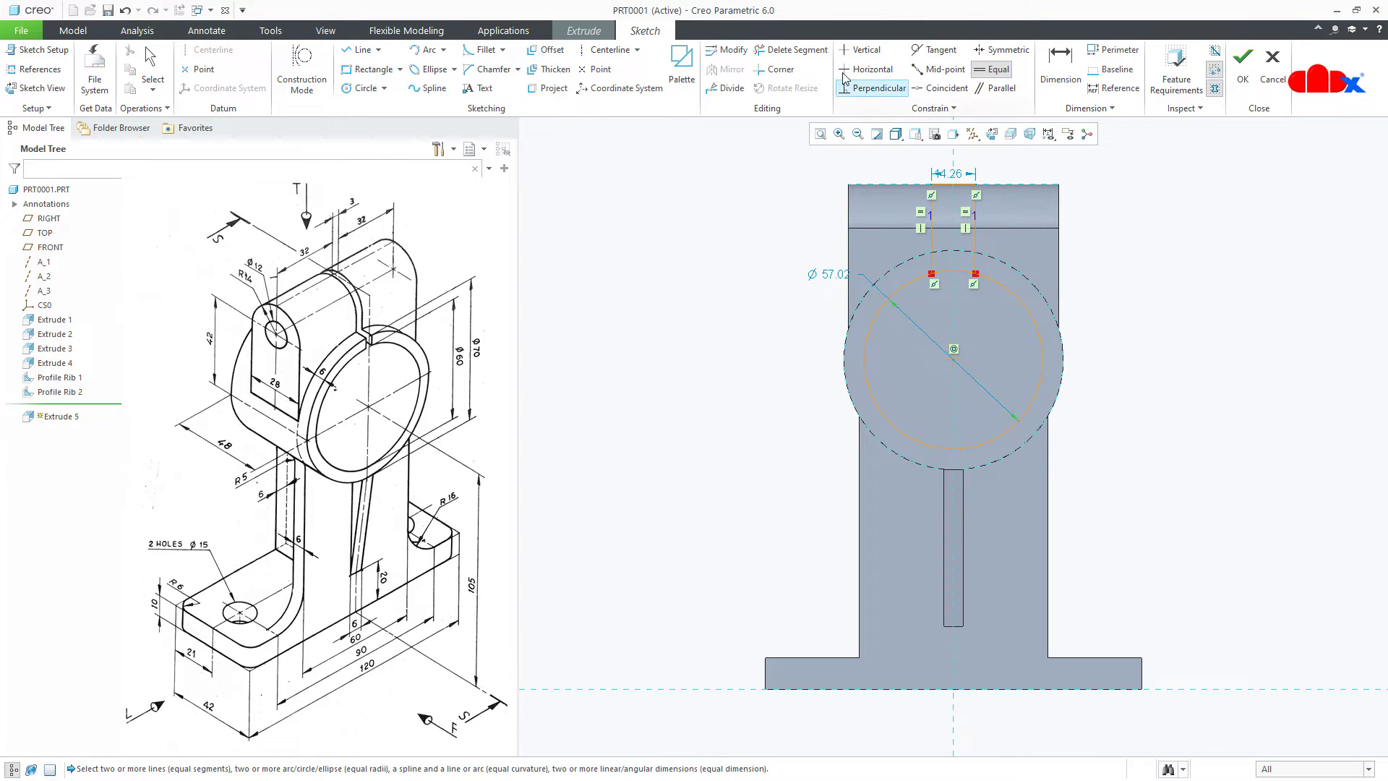
left_click(796, 50)
scroll(945, 270, "up", 2)
left_click_drag(959, 296, 961, 298)
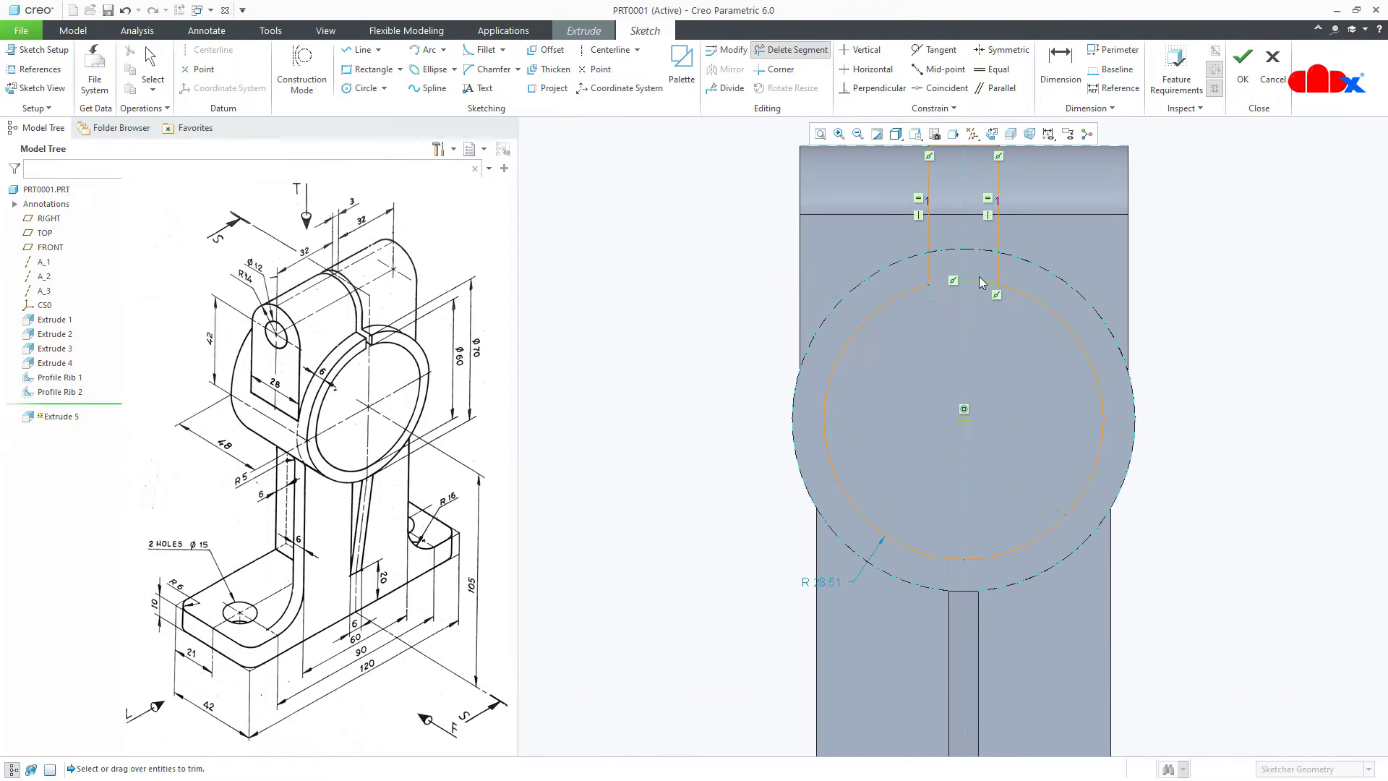
scroll(930, 376, "down", 2)
middle_click(929, 376)
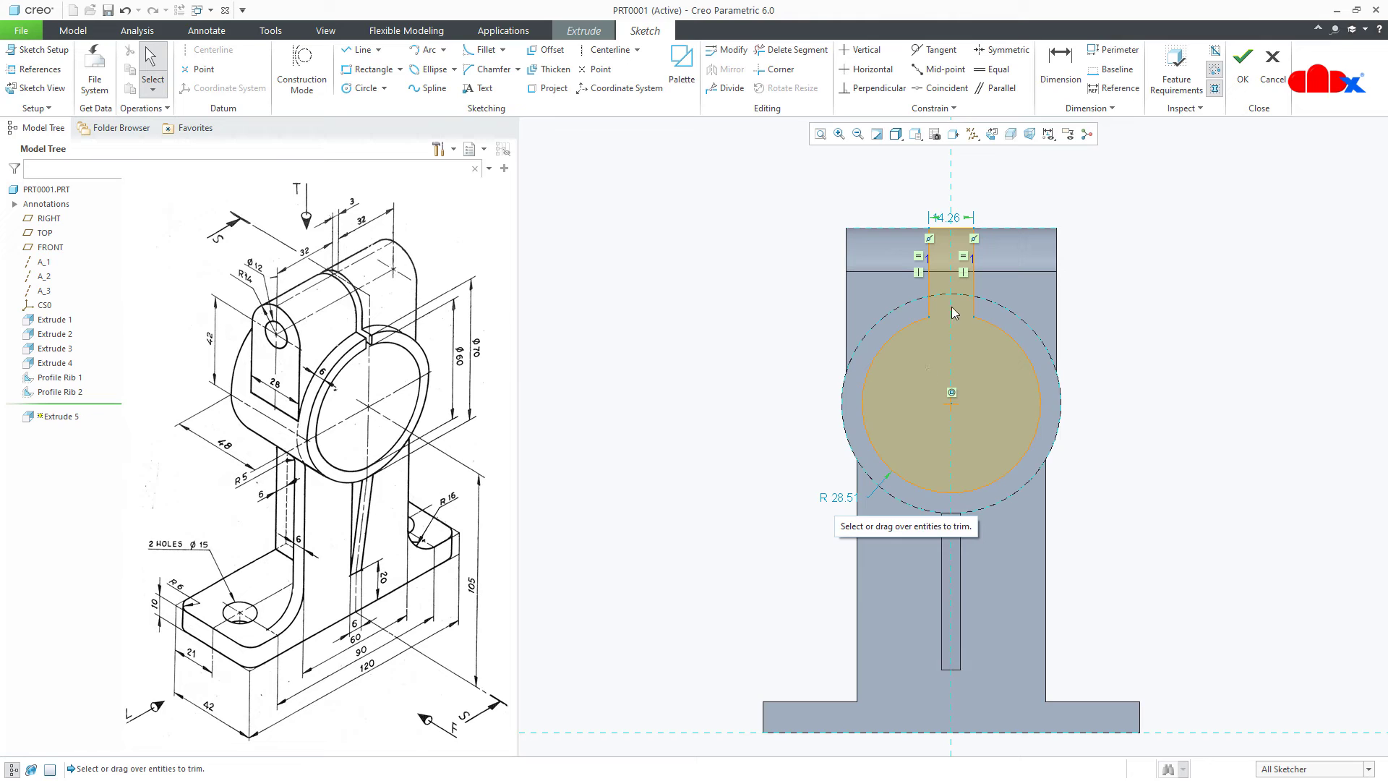
Step: Set the slot width to 3 mm and dimension the bore circle to a diameter of 60 mm
double_click(952, 217)
type("3")
key("Return")
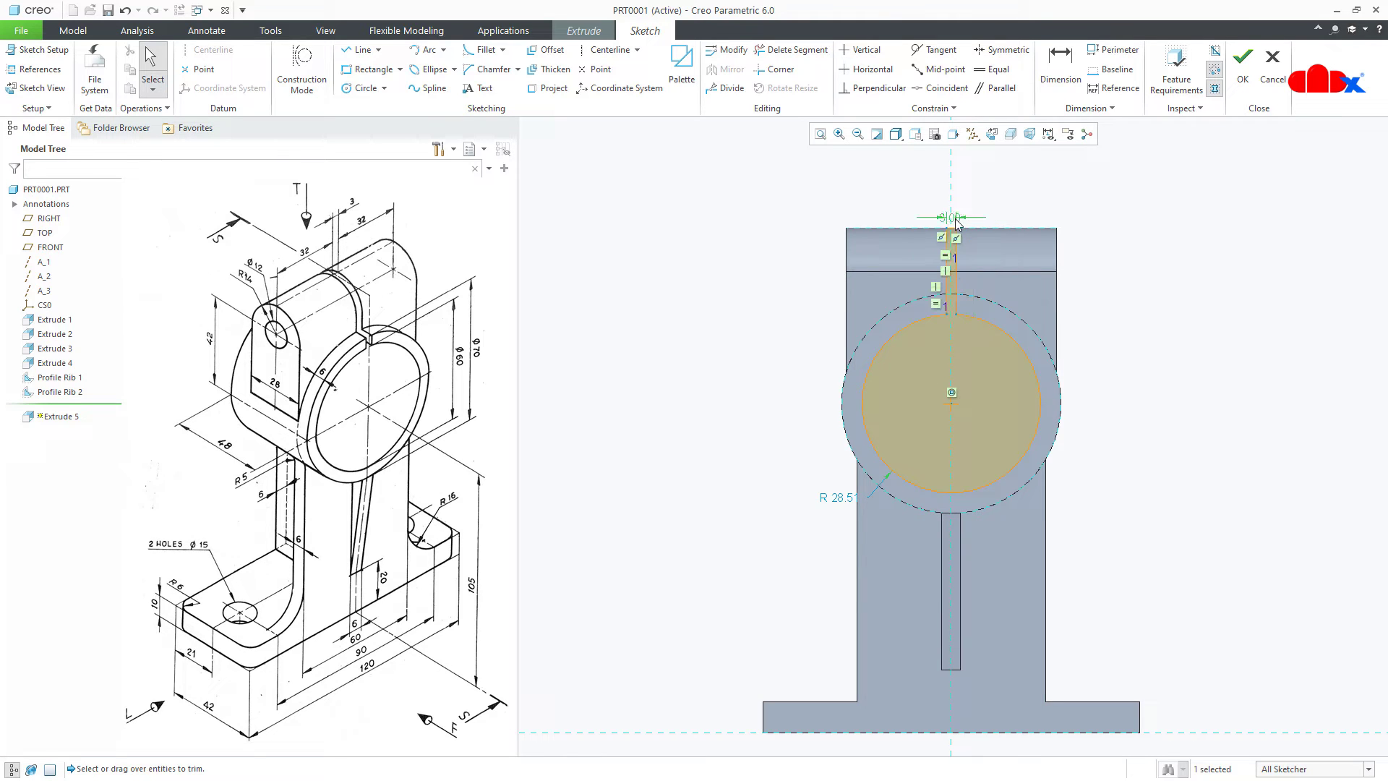
right_click(1004, 263)
left_click(1159, 290)
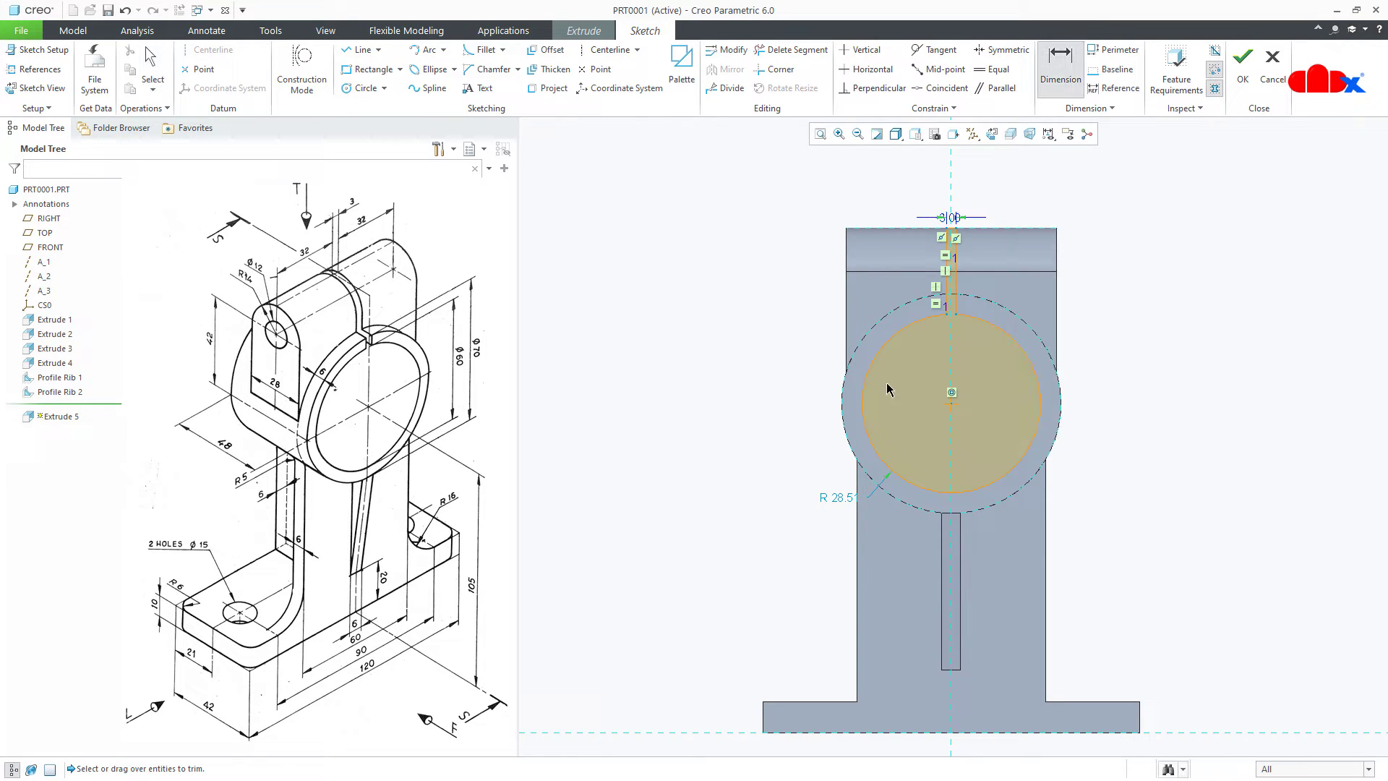
double_click(864, 397)
middle_click(791, 413)
type("60")
key("Return")
Step: Finish the sketch and extrude it back into the cylinder and lug as a cut through all
right_click(791, 418)
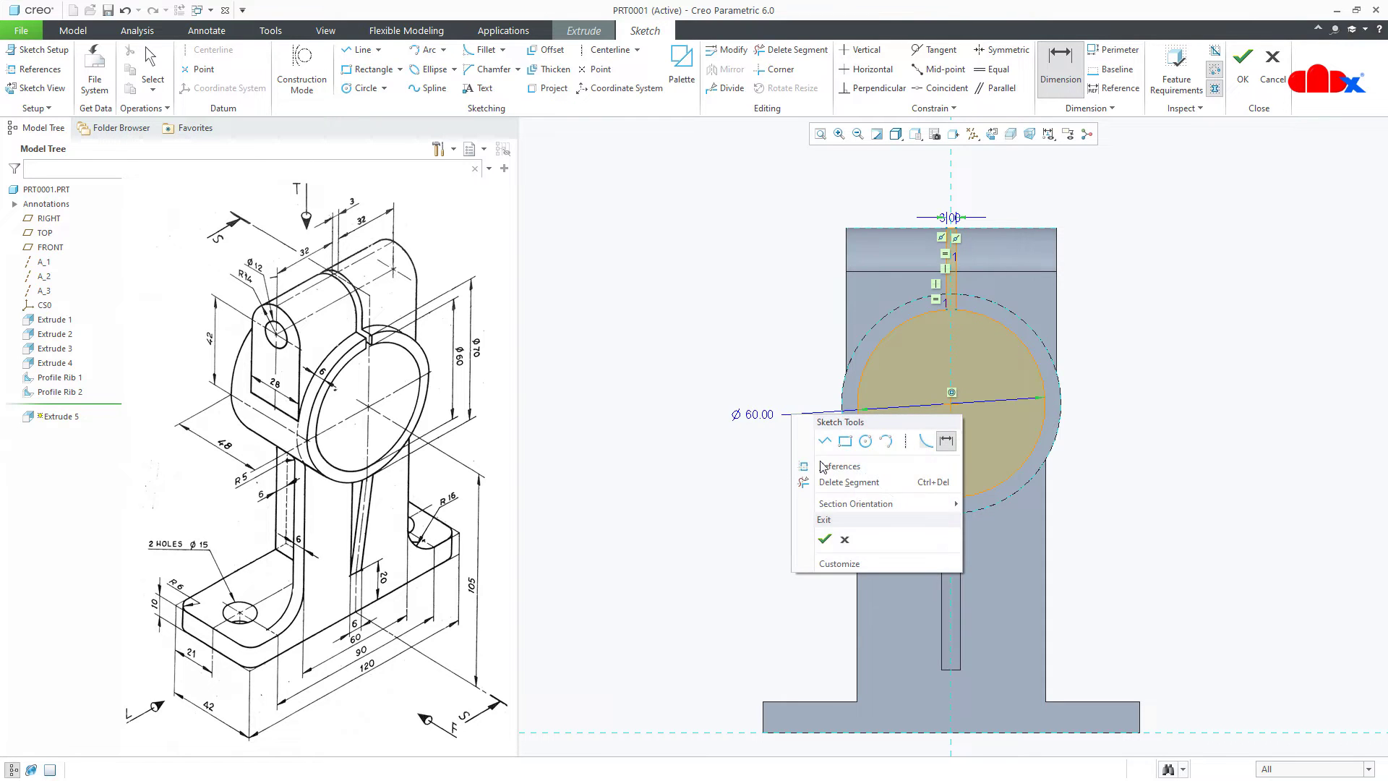
left_click(829, 538)
middle_click_drag(898, 471, 1048, 495)
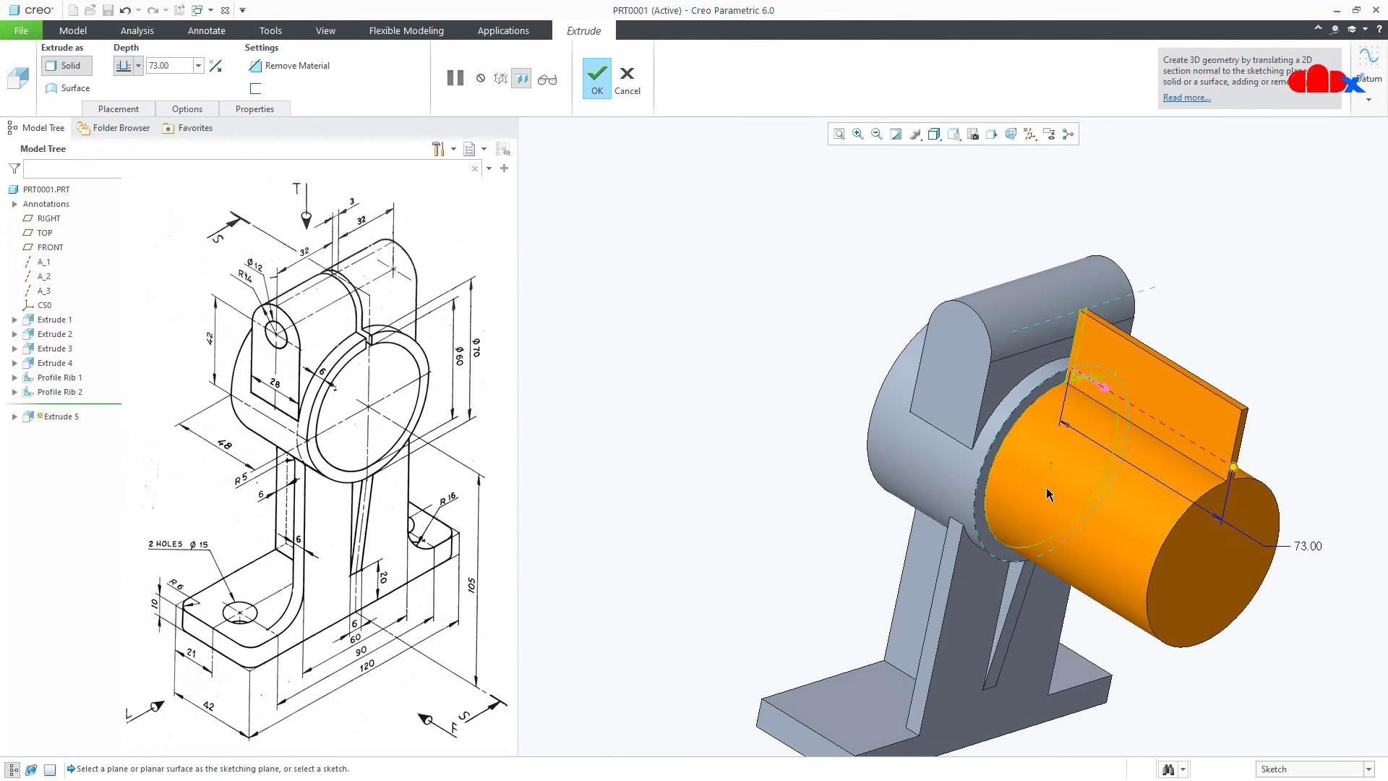
left_click(1107, 393)
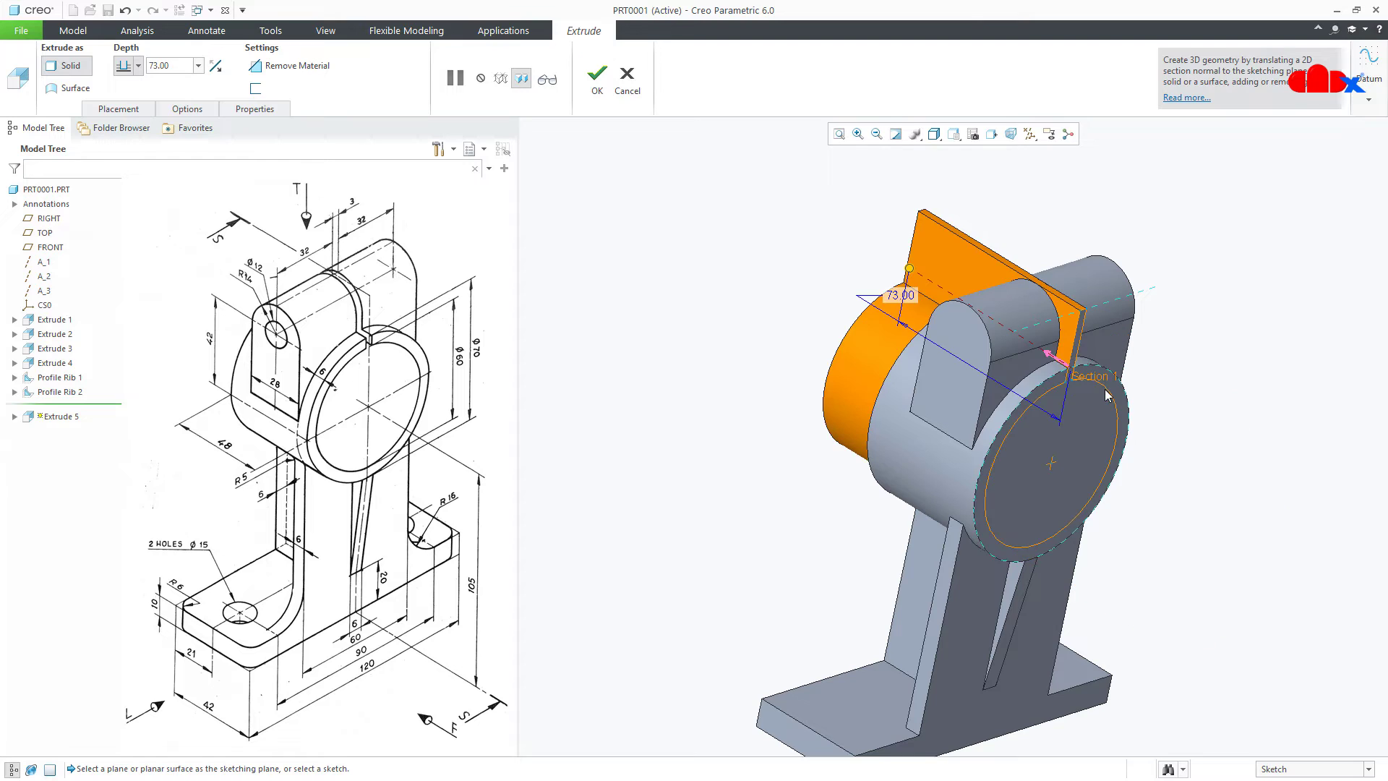
left_click(312, 68)
left_click(138, 66)
left_click(123, 150)
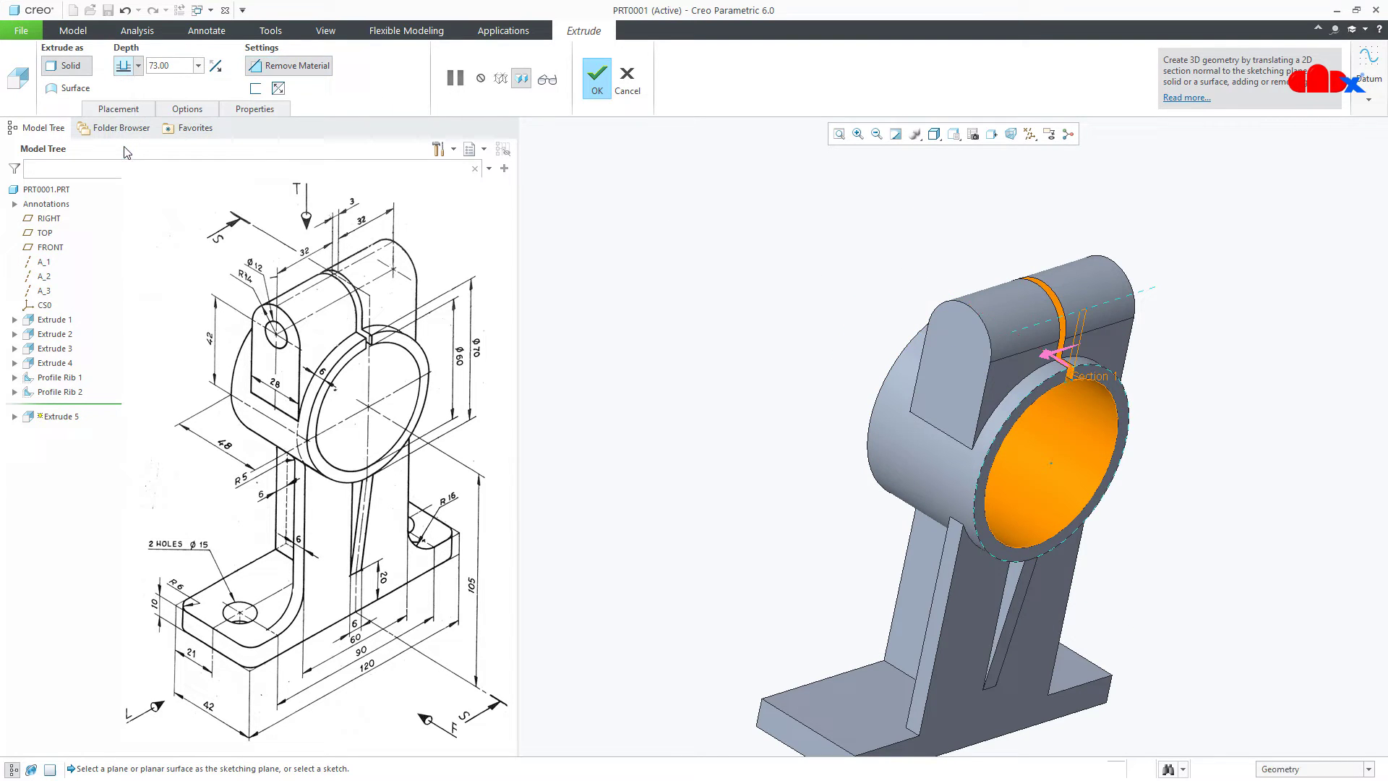
left_click(597, 79)
key("ctrl+d")
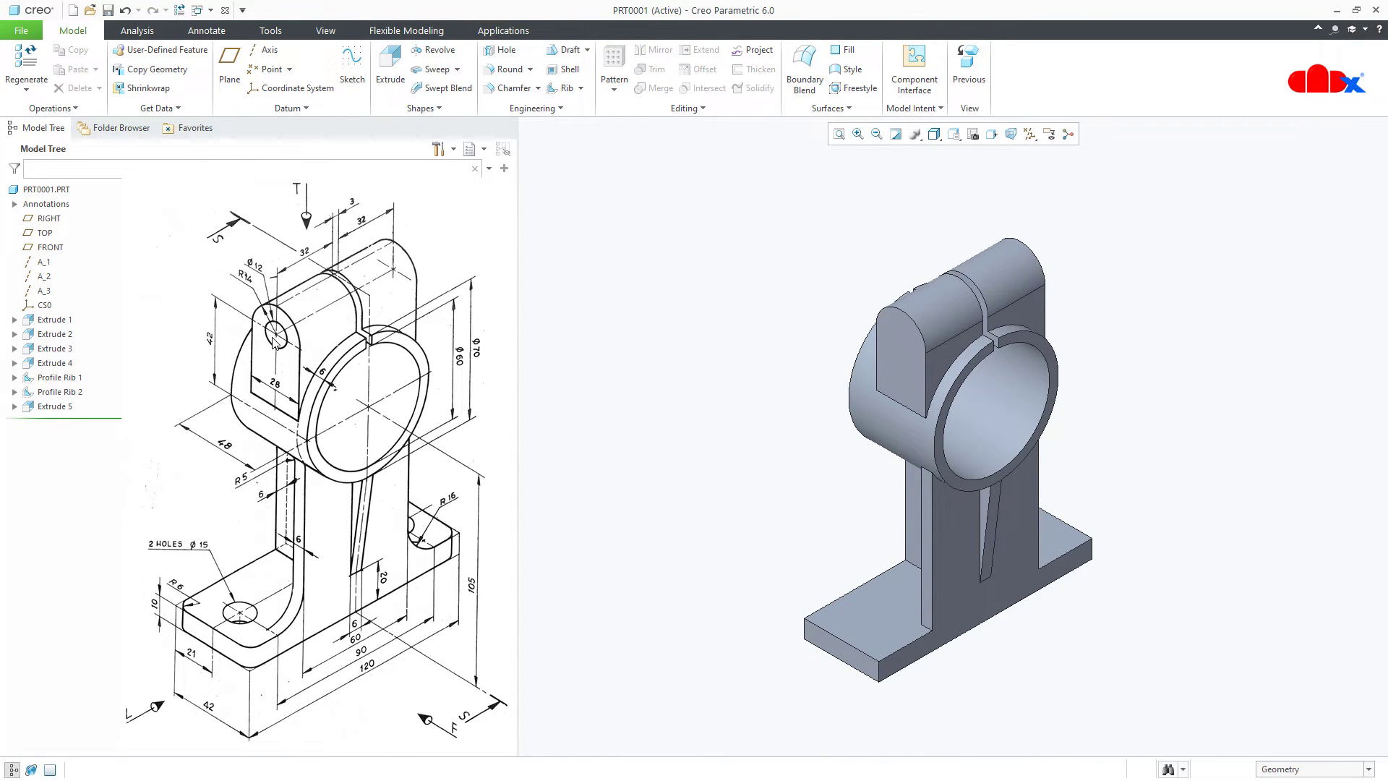
Step: Start an extrude on the lug's end face and sketch a 12 mm diameter circle concentric with its rounded top
left_click(390, 69)
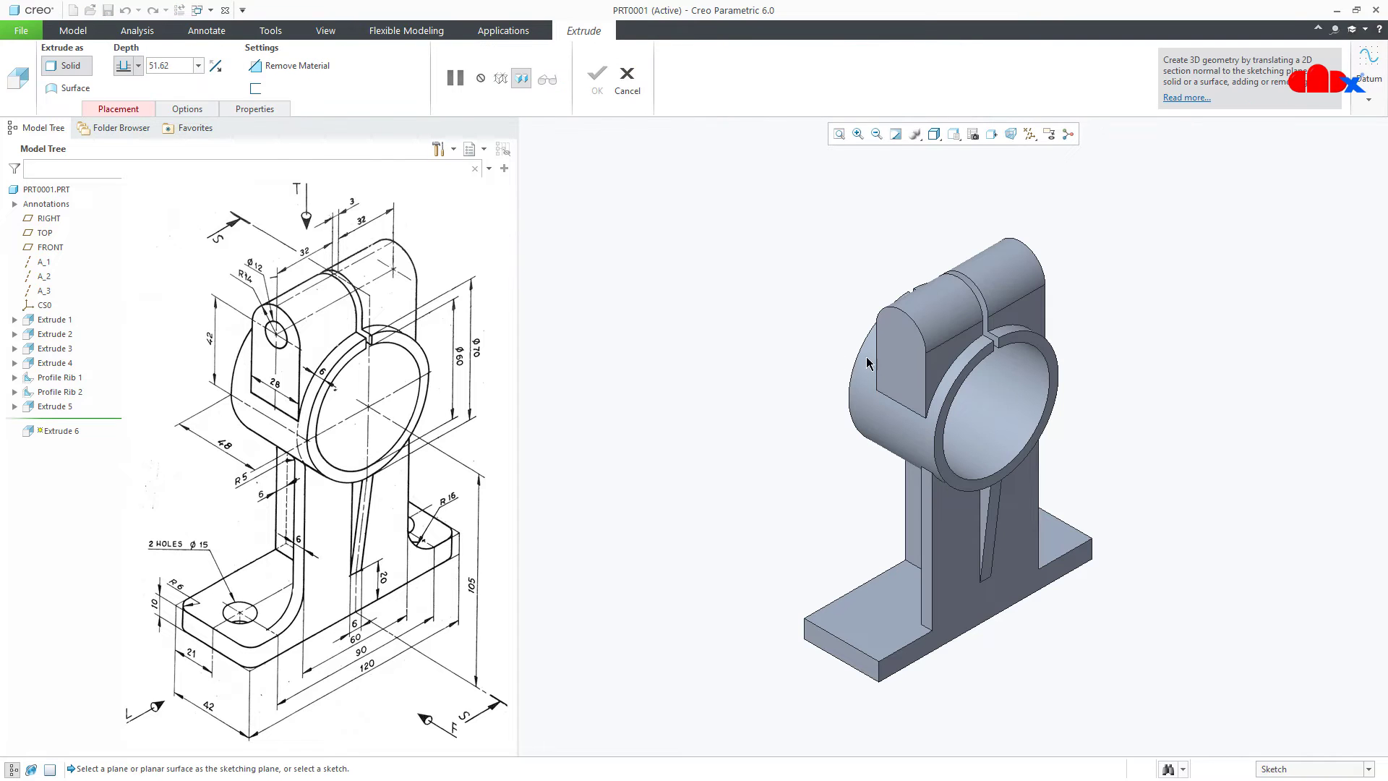
left_click(890, 359)
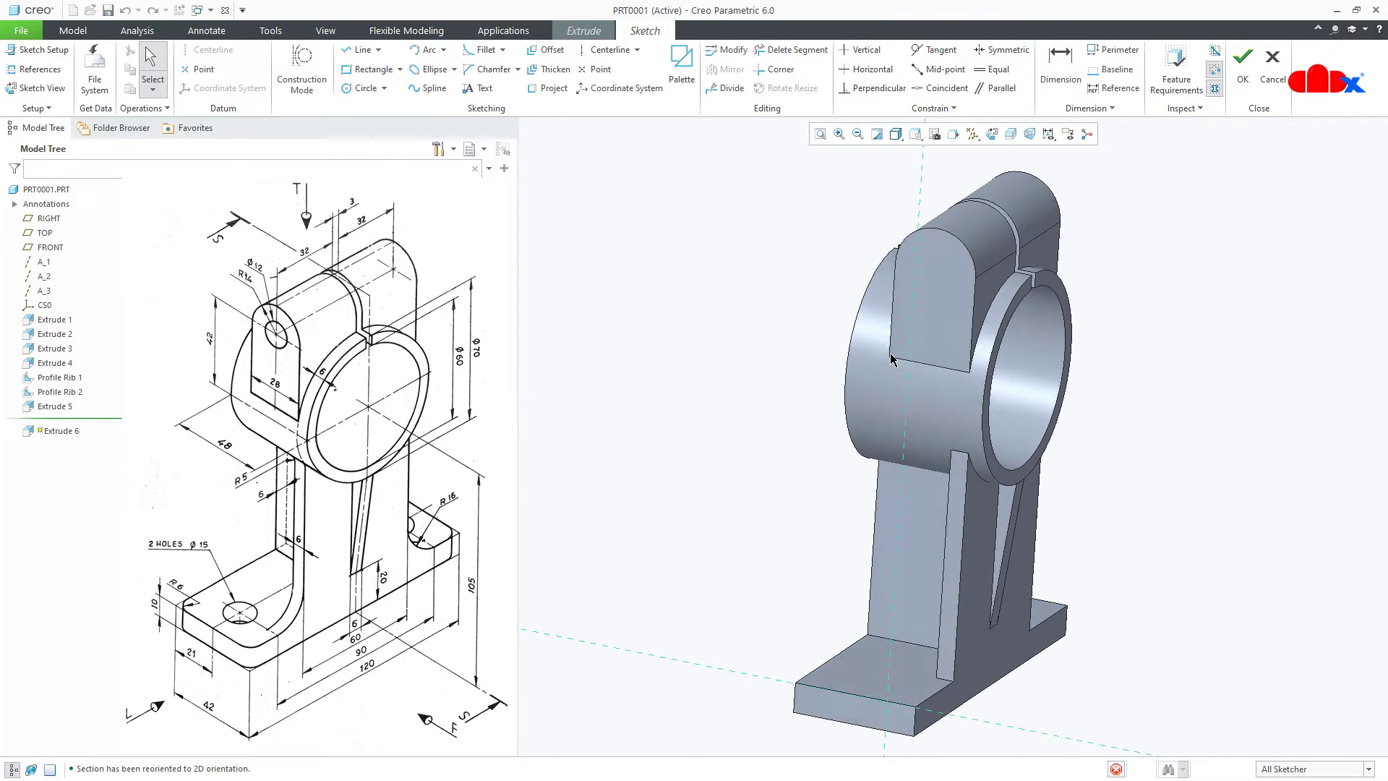
right_click(890, 355)
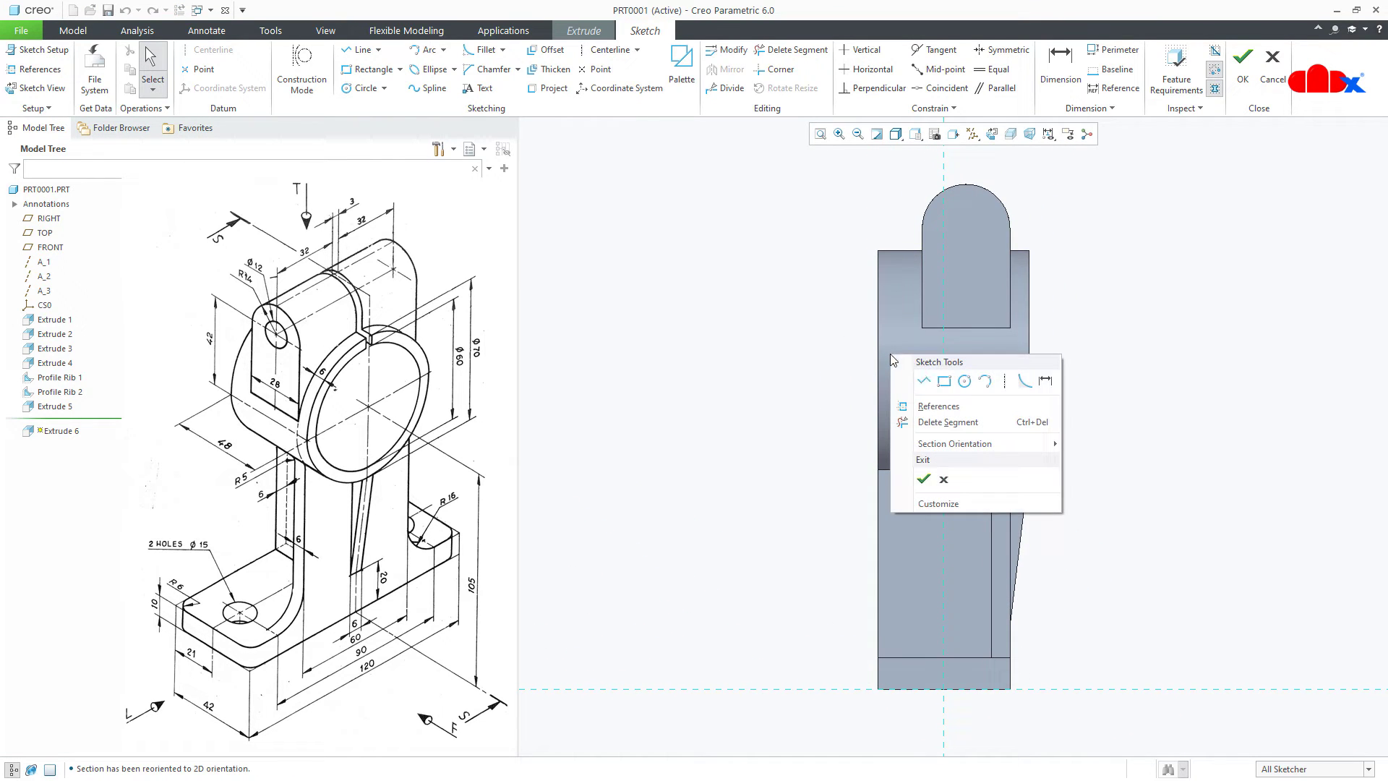
left_click(964, 381)
left_click(966, 227)
left_click(965, 258)
middle_click(965, 275)
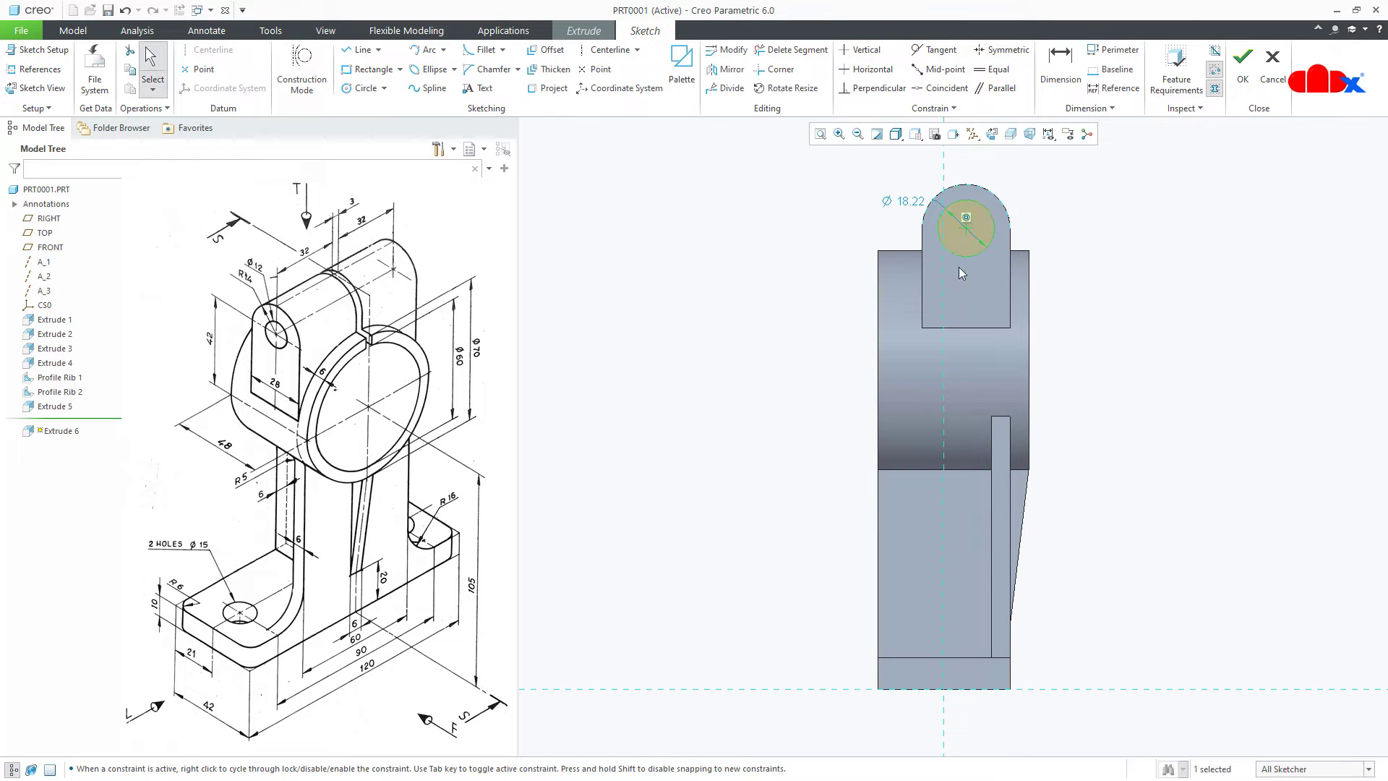
double_click(919, 206)
type("12")
key("Return")
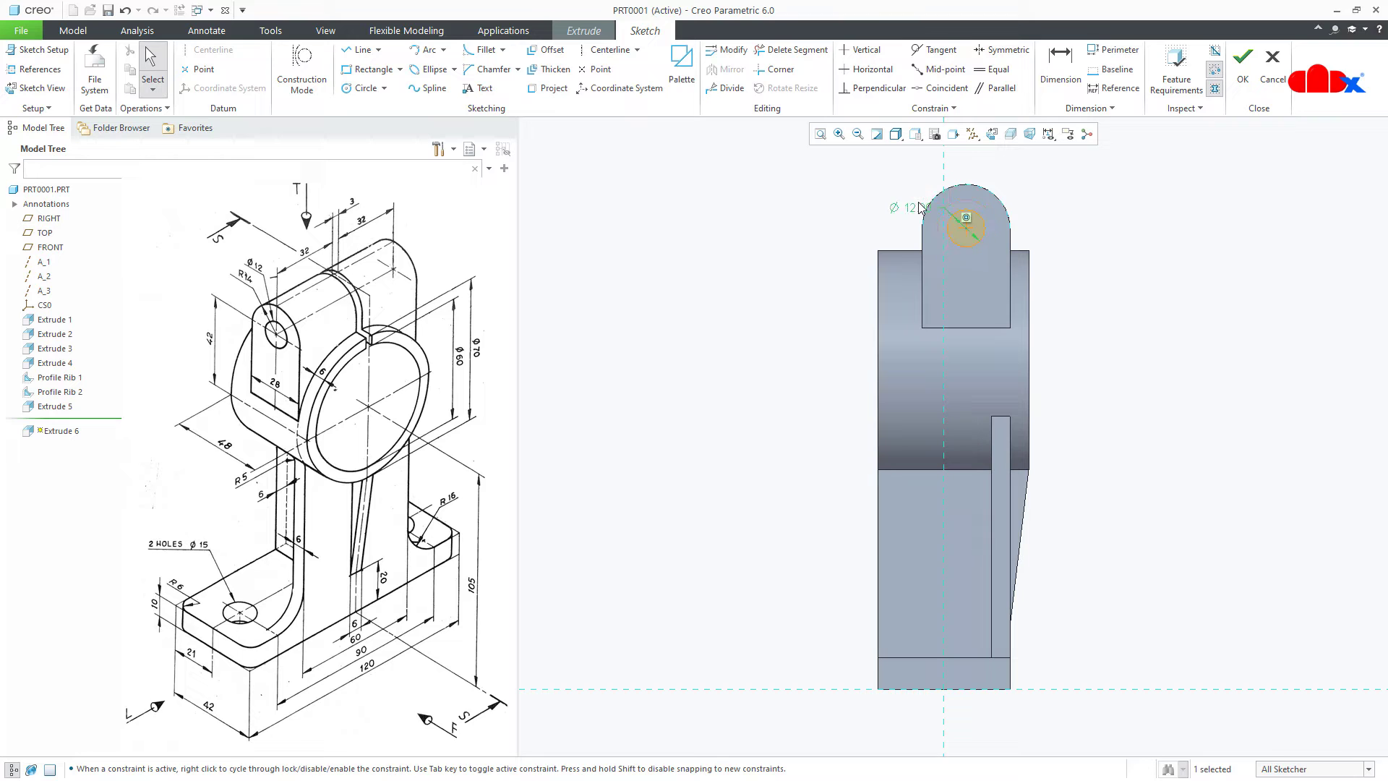
Step: Finish the circle sketch and cut the hole through the entire lug by removing material
left_click(1243, 65)
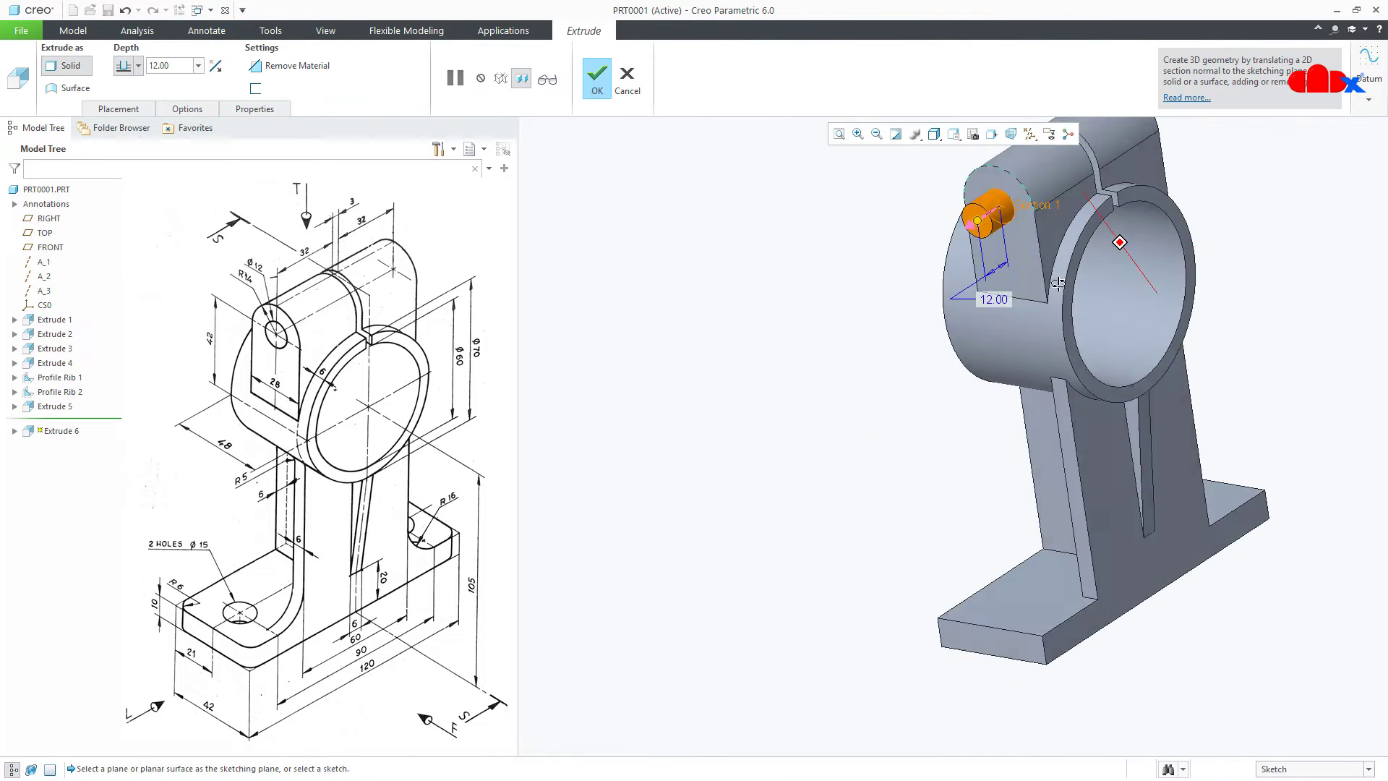
left_click(995, 217)
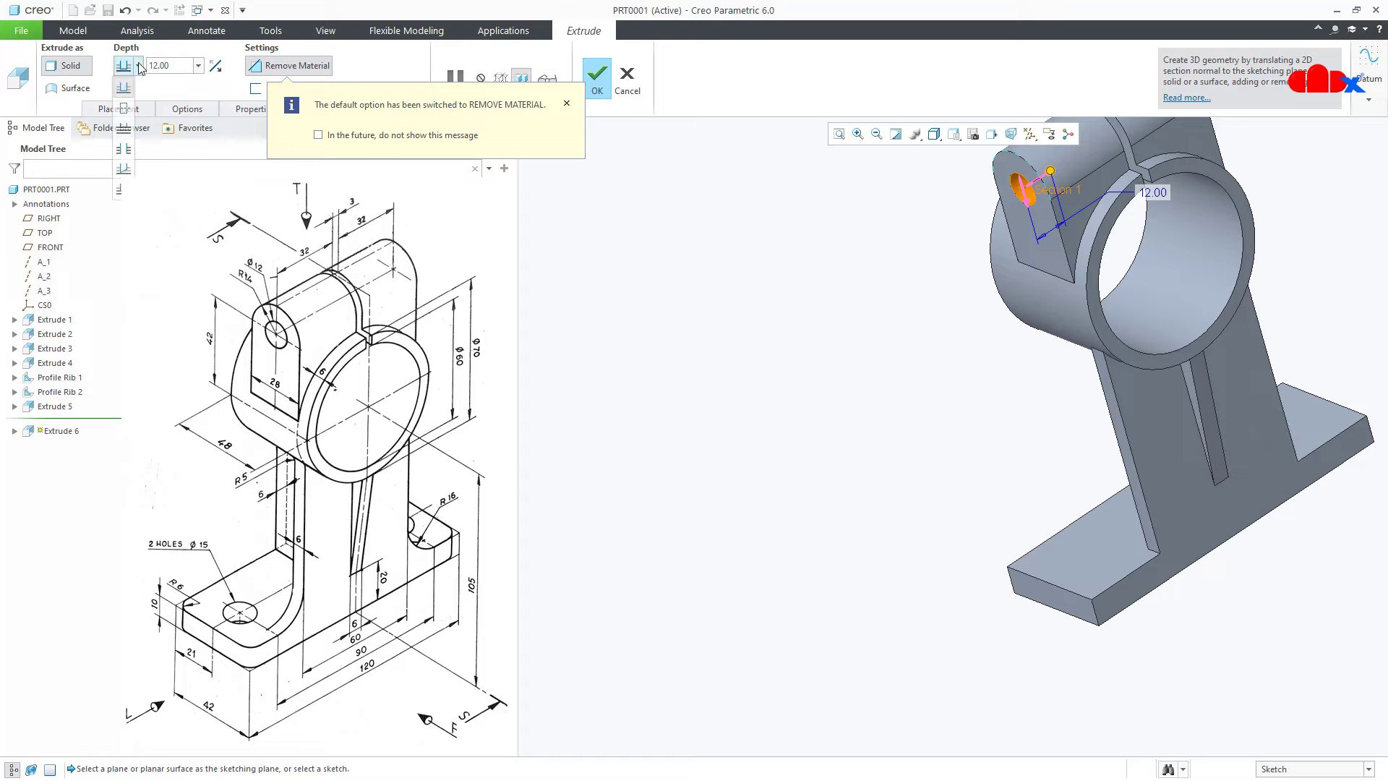
middle_click(736, 397)
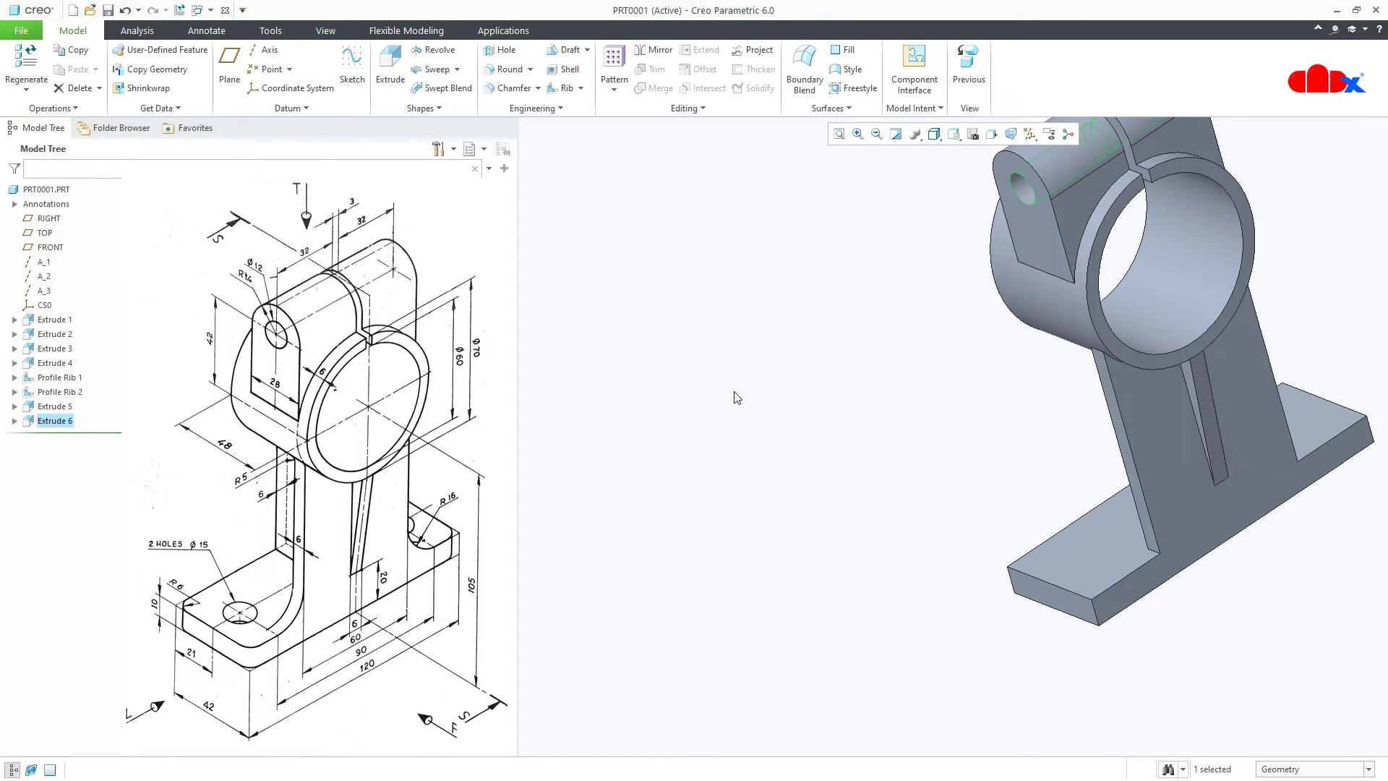
left_click(715, 437)
key("ctrl+d")
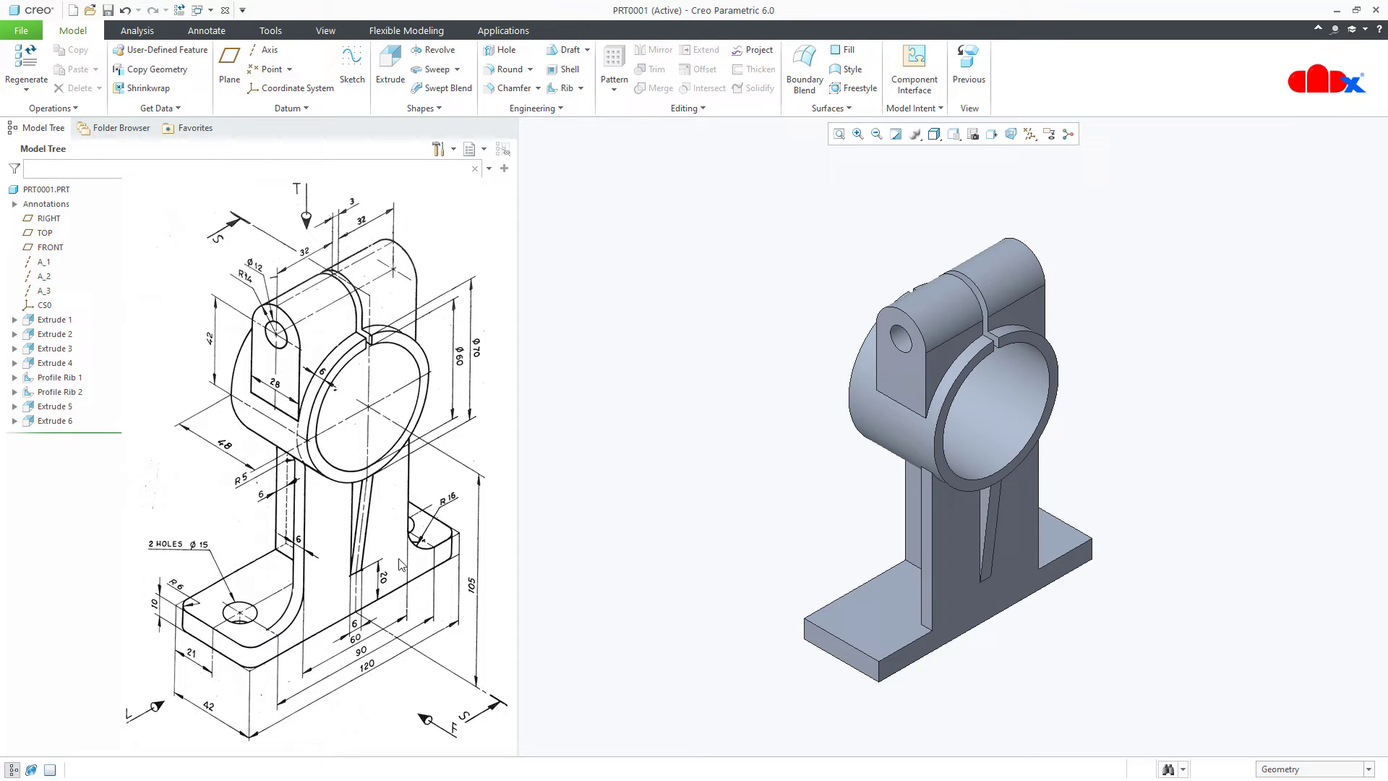
Step: Start an extrude on the base plate's top face and sketch a centerline along the horizontal reference
left_click(390, 70)
left_click(868, 620)
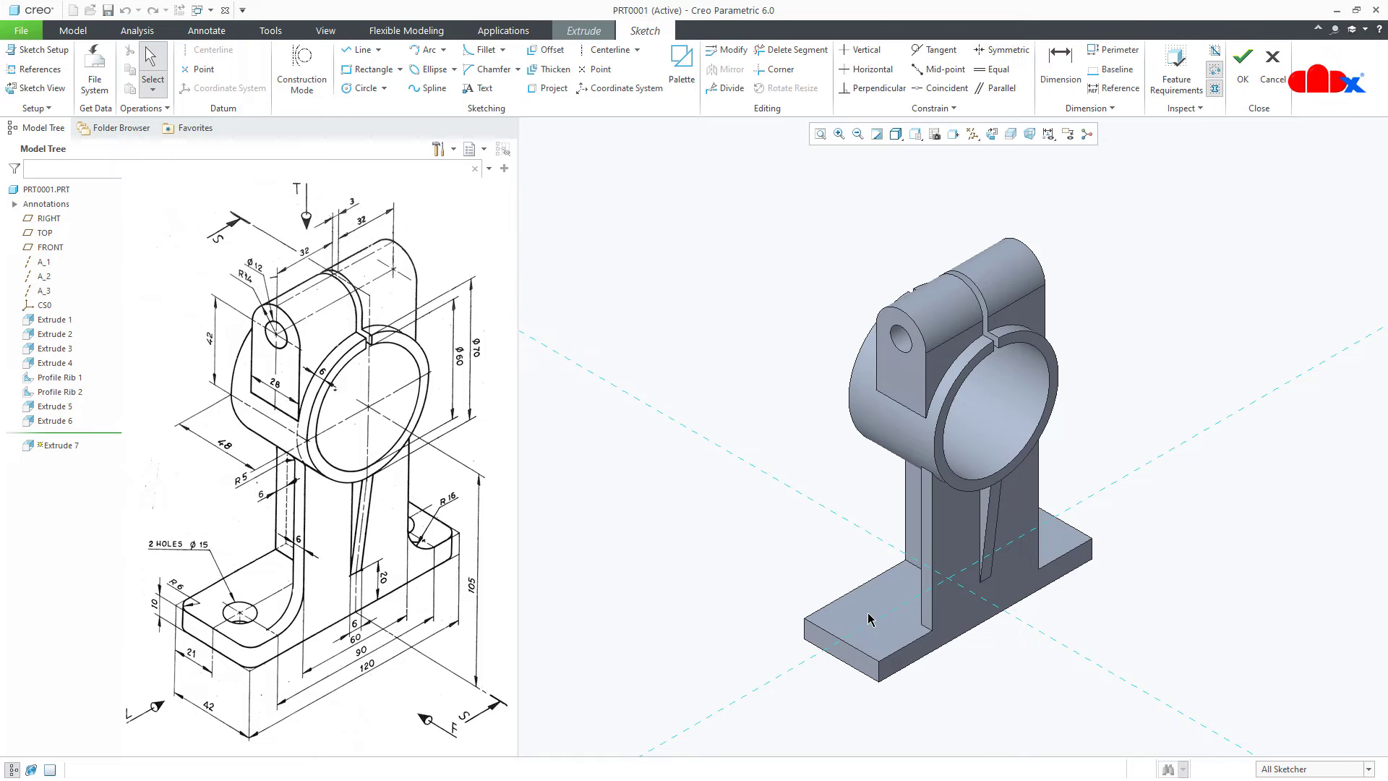
right_click(868, 613)
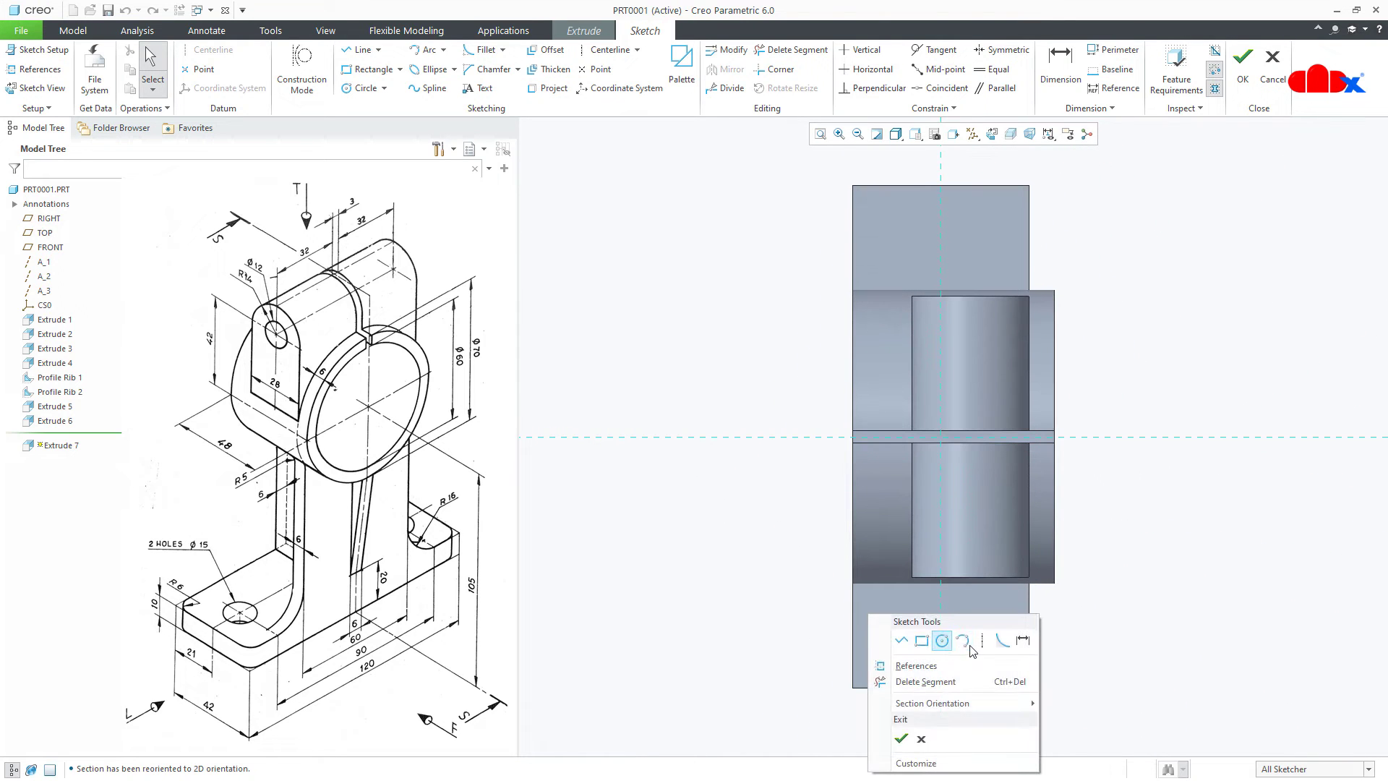
left_click(982, 641)
left_click(875, 449)
middle_click(785, 526)
Step: Sketch a circle about 12 mm in diameter on the vertical reference near one plate end and mirror it about the horizontal centerline
right_click(785, 525)
left_click(850, 551)
left_click(941, 630)
left_click(942, 660)
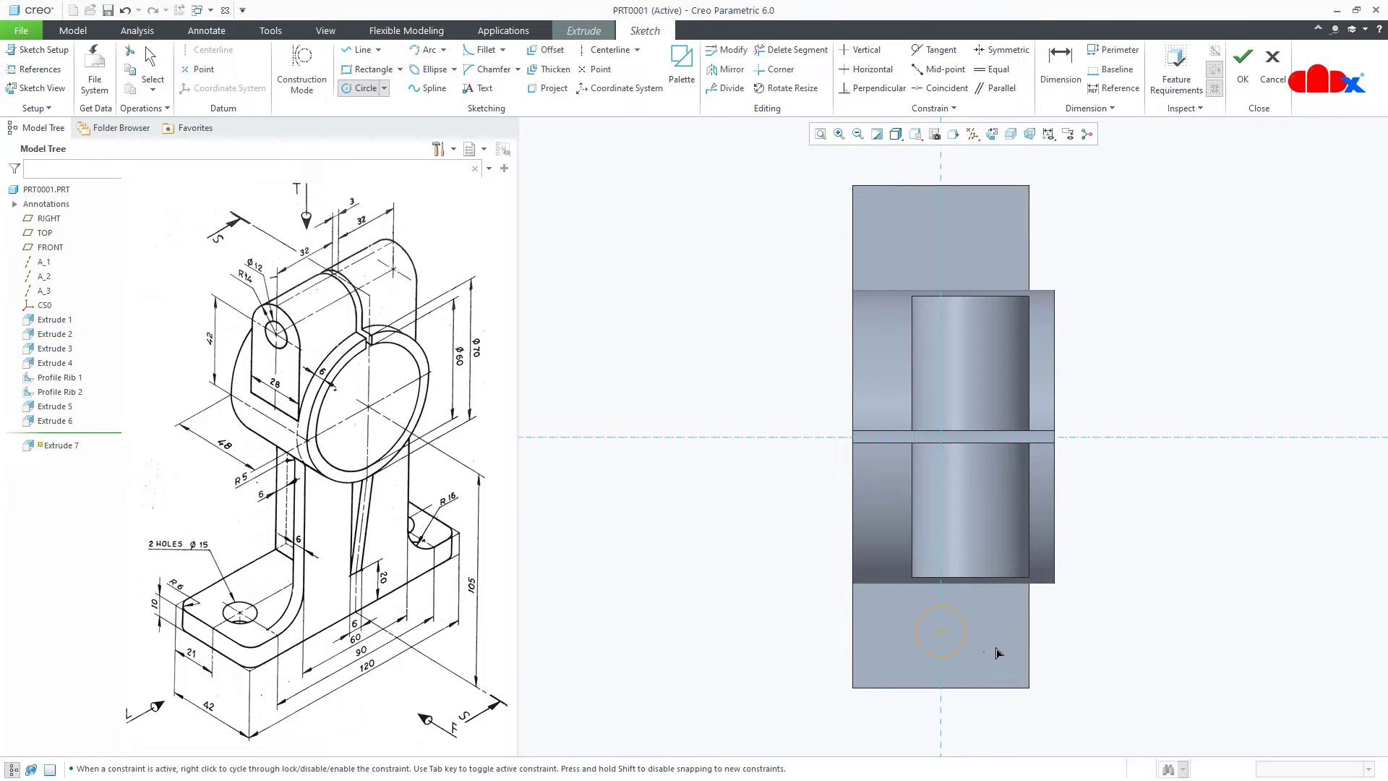
middle_click(1000, 651)
left_click(725, 69)
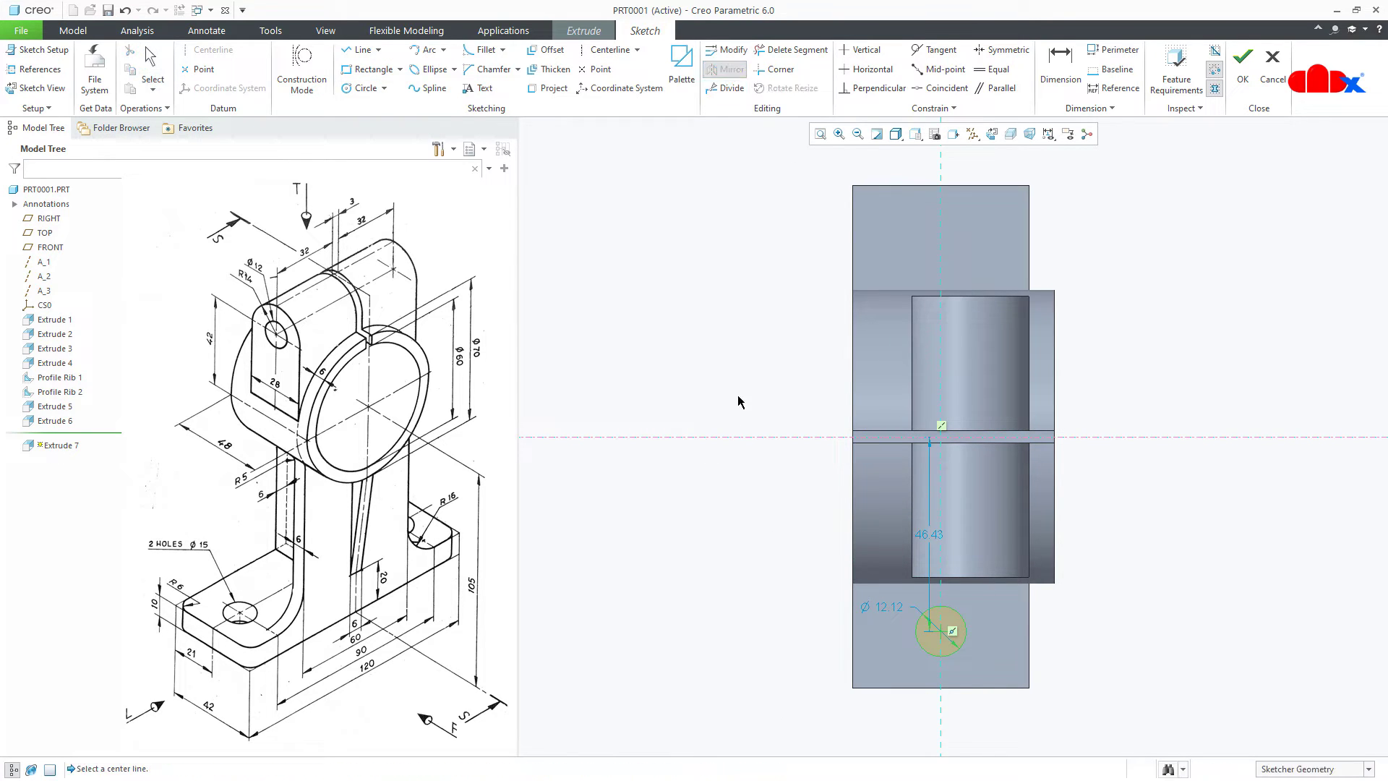
left_click(736, 437)
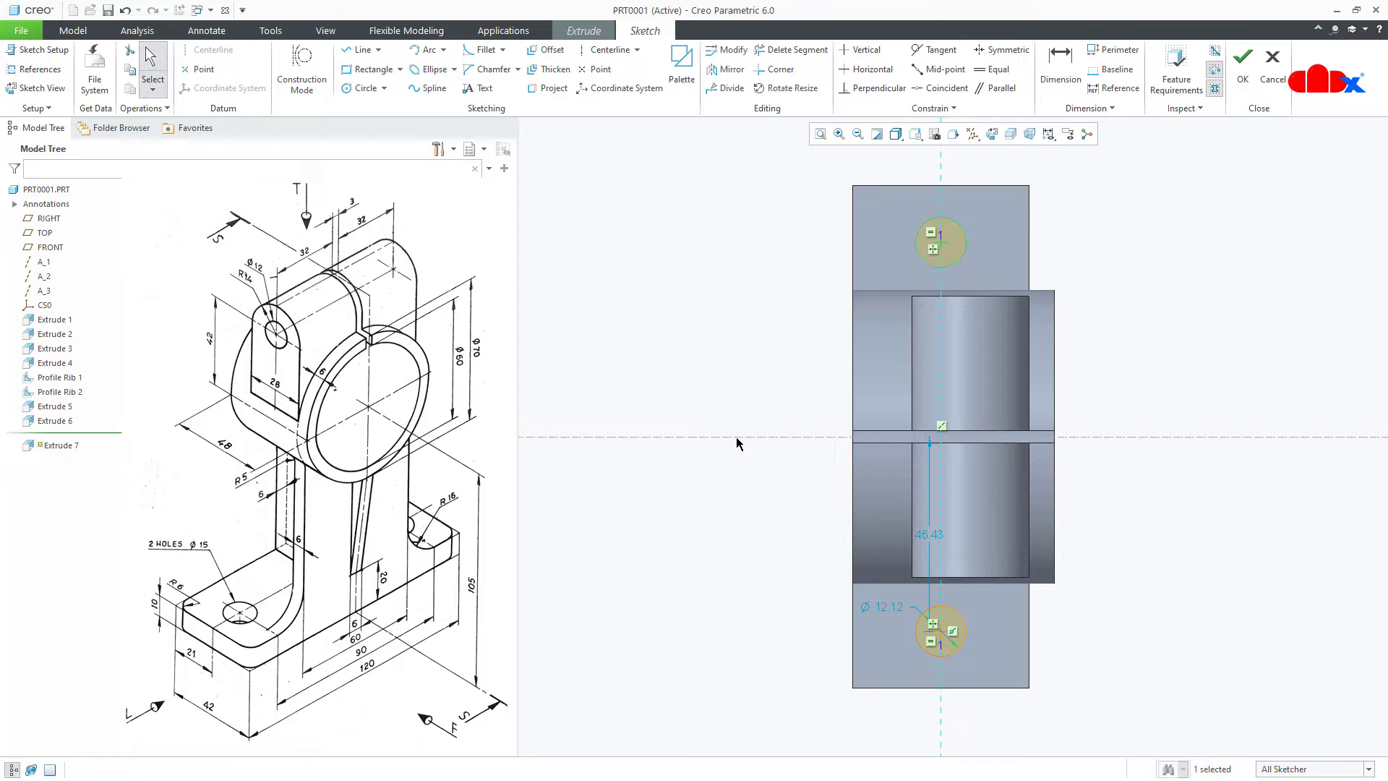
Step: Dimension the two circles' center distance as 90 mm and set the circle diameter to 15 mm
right_click(741, 529)
left_click(895, 554)
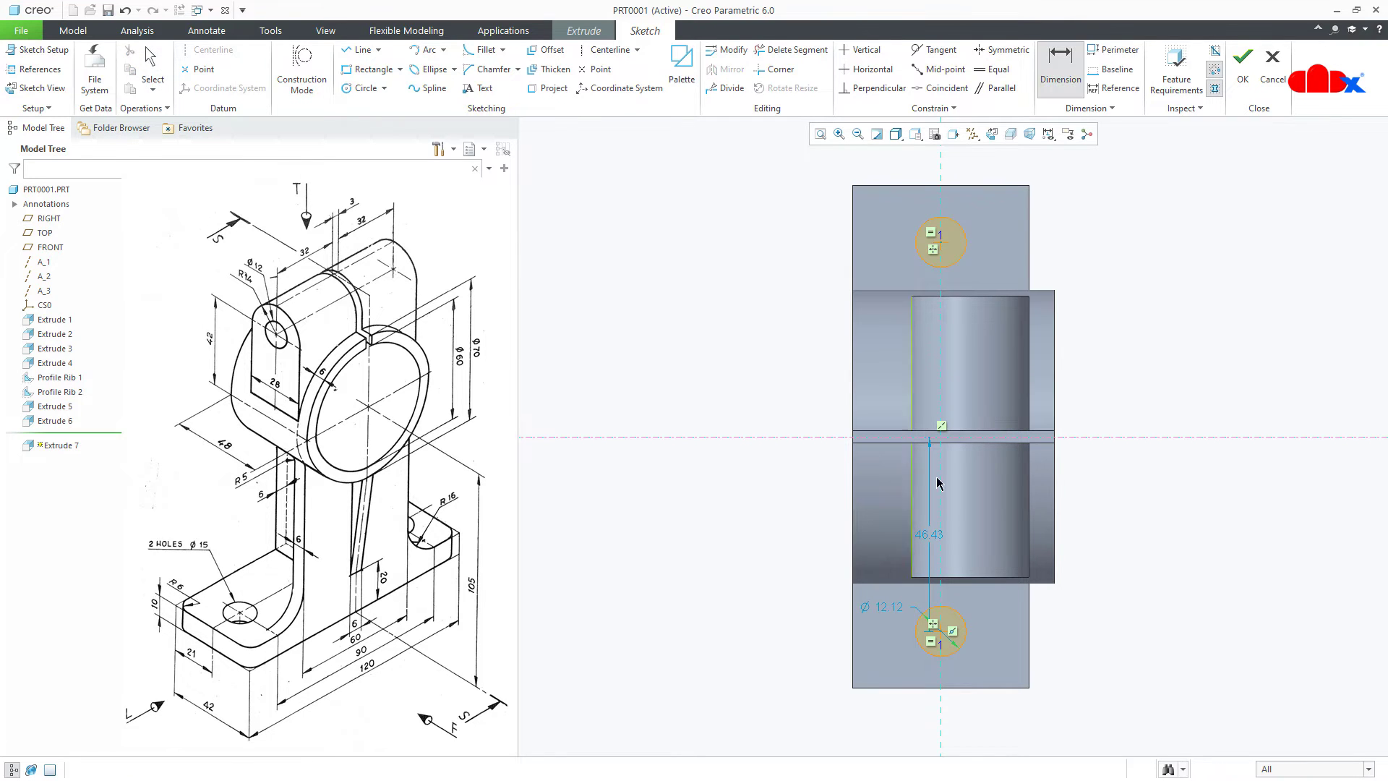
left_click(940, 252)
left_click(944, 635)
middle_click(1109, 614)
type("90")
key("Return")
double_click(895, 600)
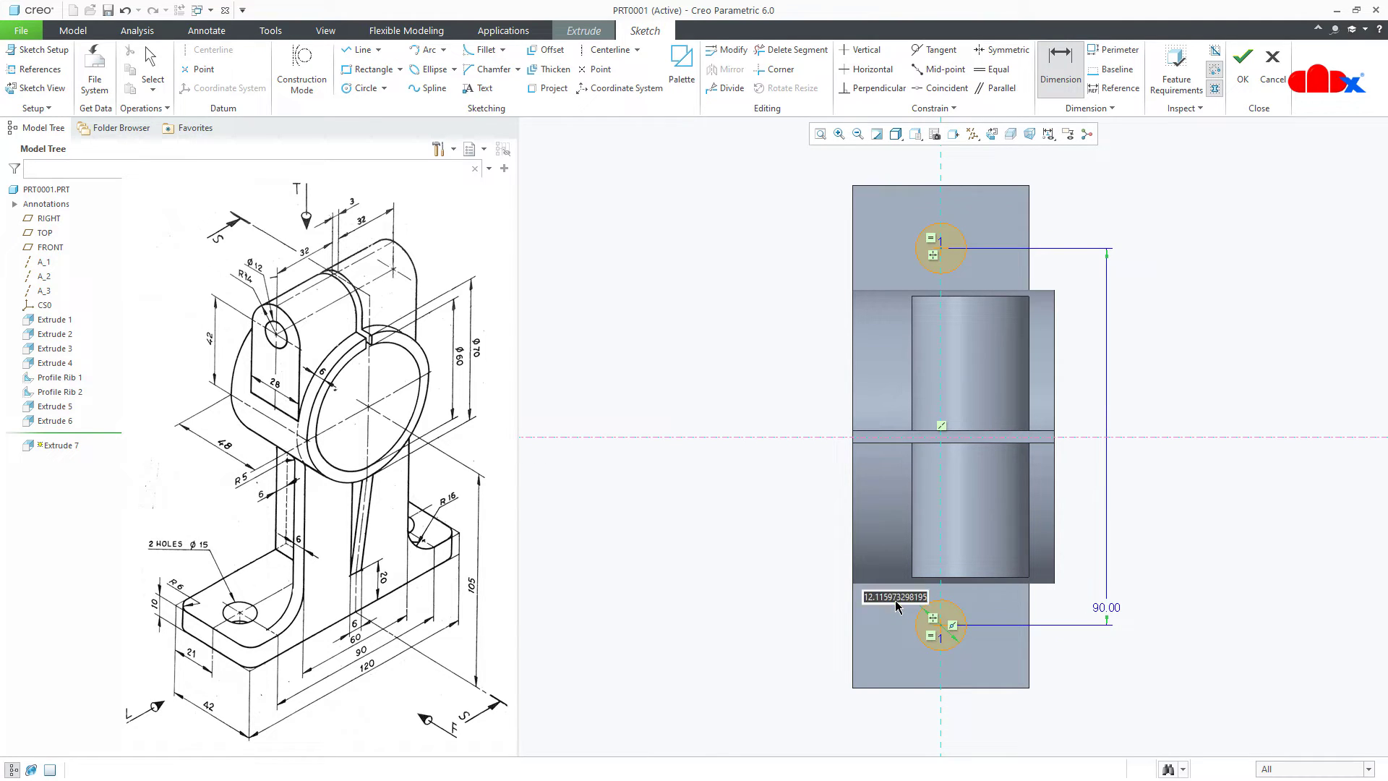
type("15")
key("Return")
Step: Finish the sketch and cut both mounting holes through the base plate with a through-all depth, removing material
right_click(897, 606)
left_click(922, 726)
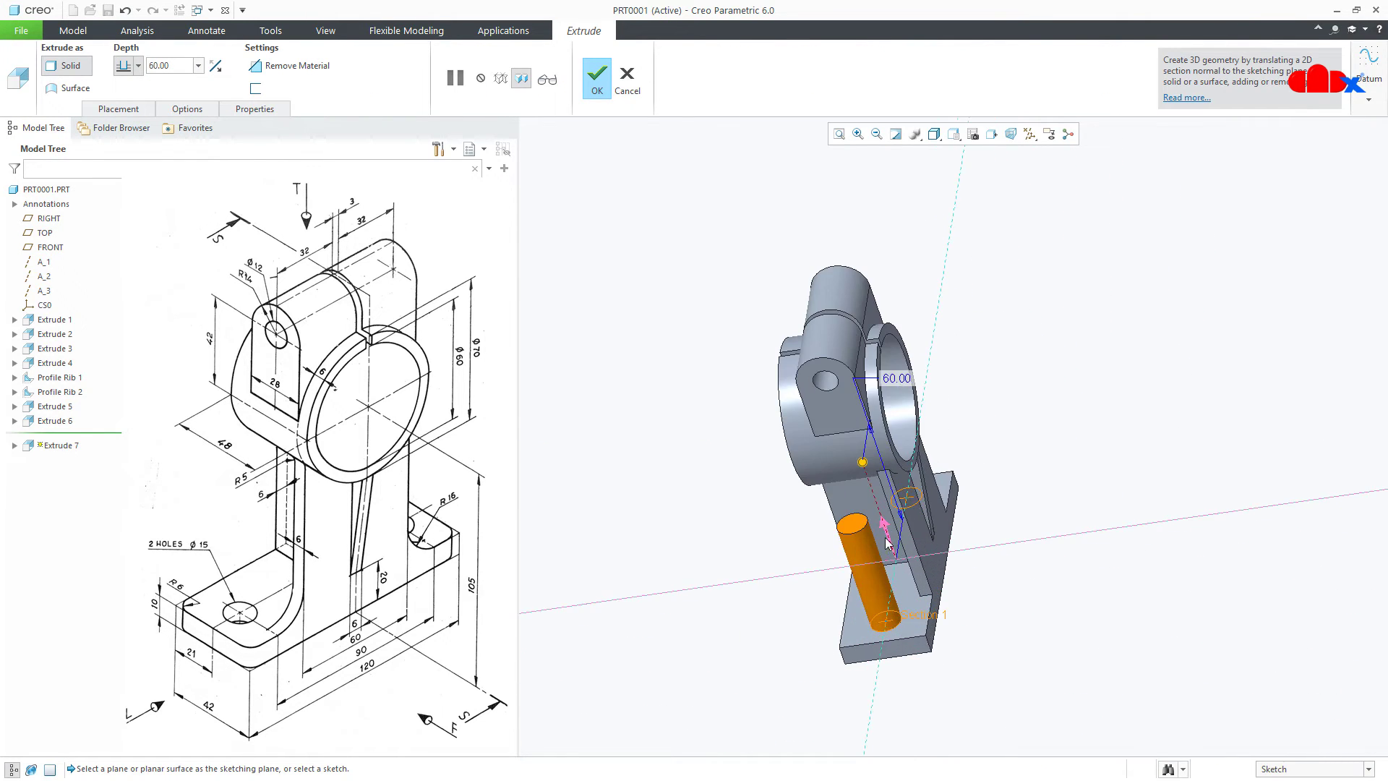
right_click(930, 656)
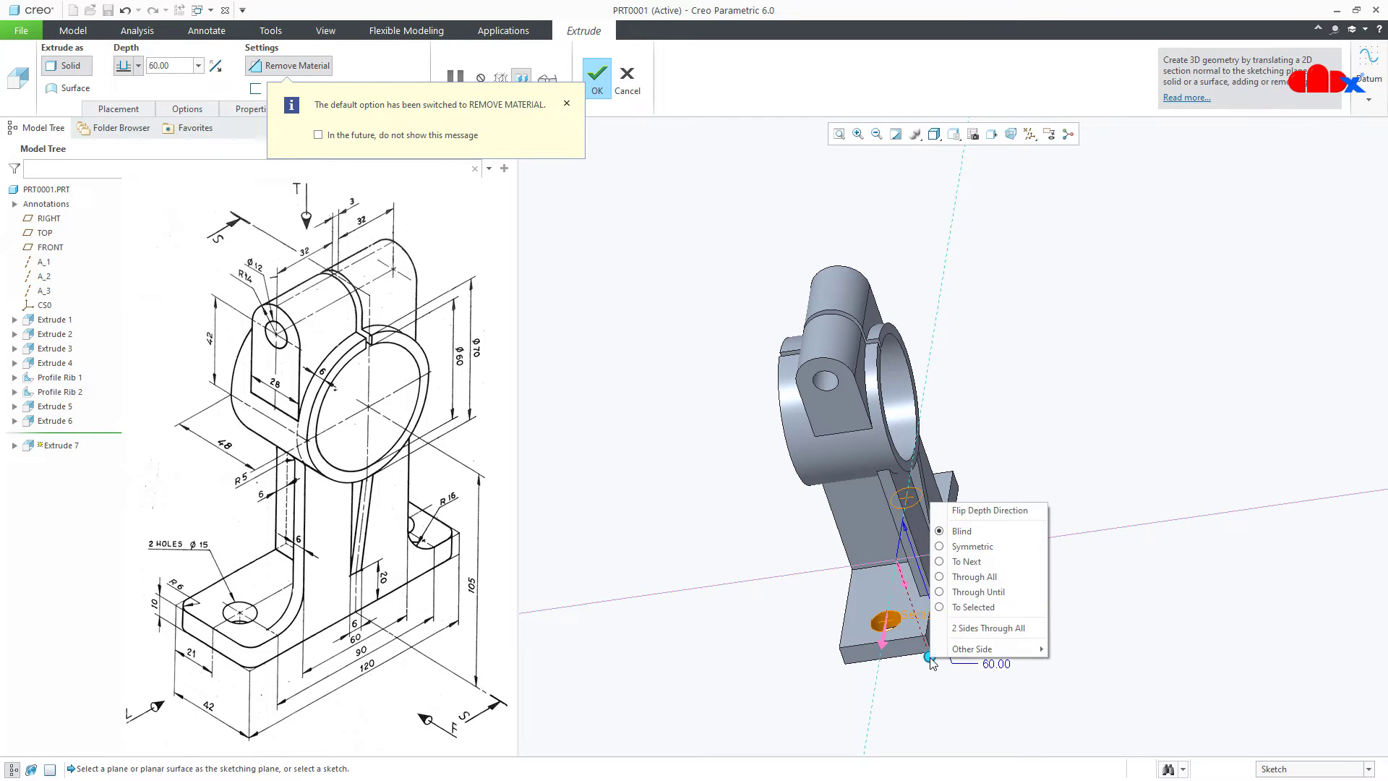
left_click(971, 577)
middle_click(1005, 606)
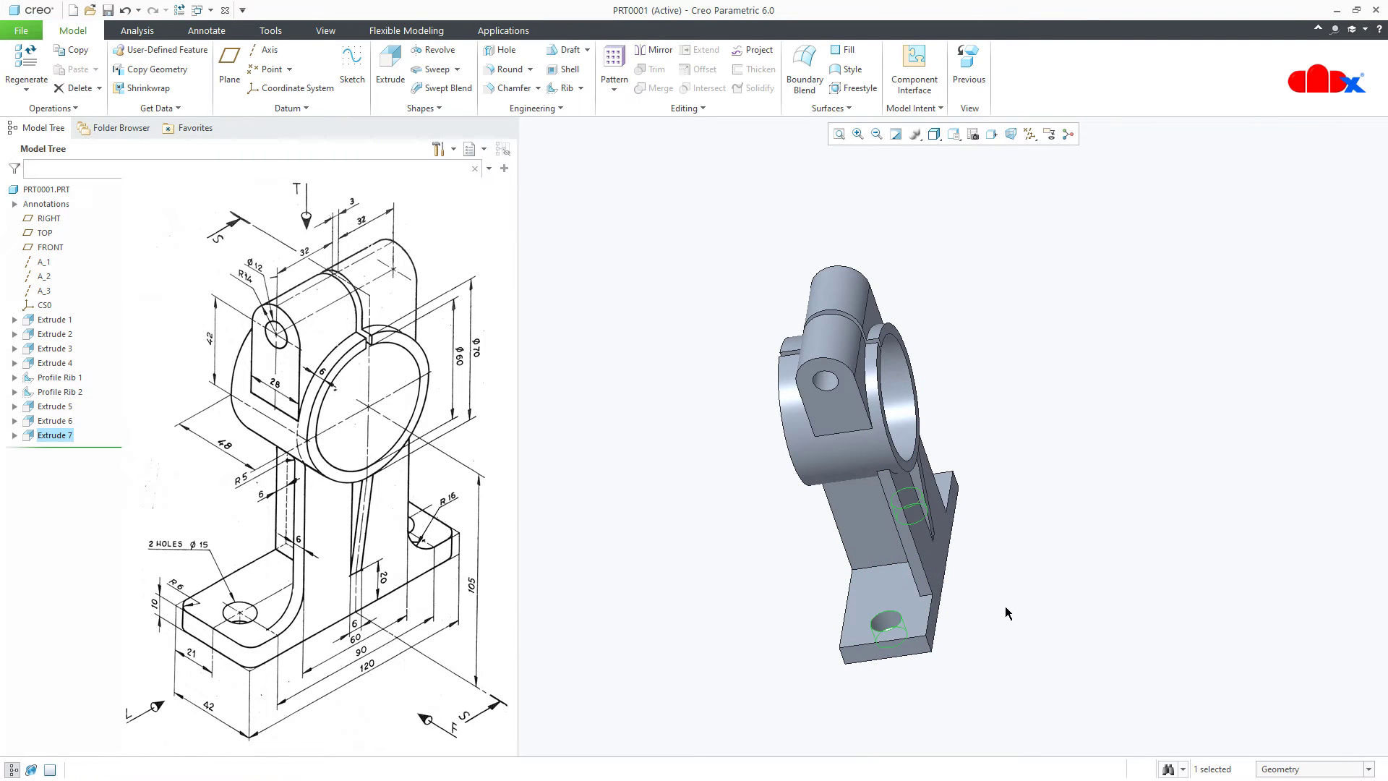
key("ctrl+d")
left_click(1027, 665)
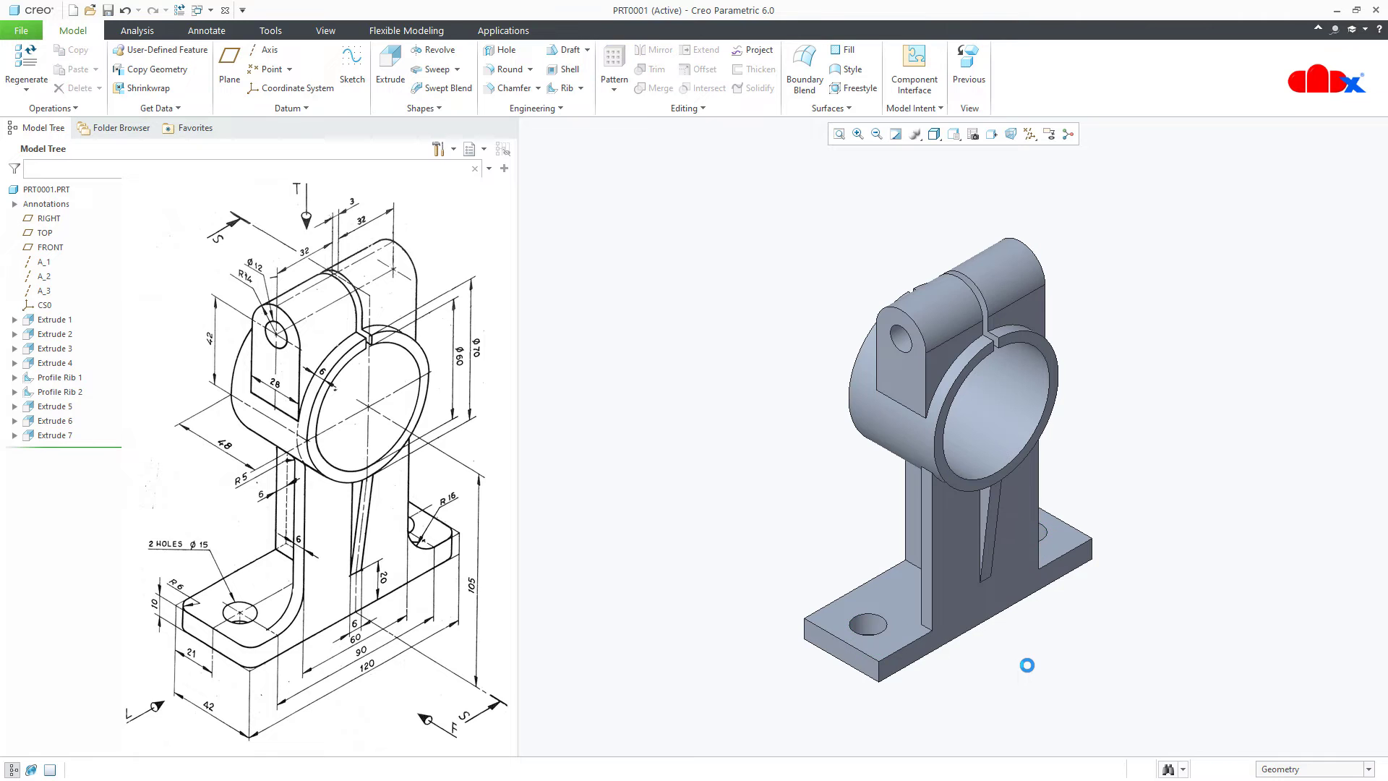
Step: Round the two inner edges where the front upright's sides meet the base plate flanges with a 16 mm radius
left_click(506, 69)
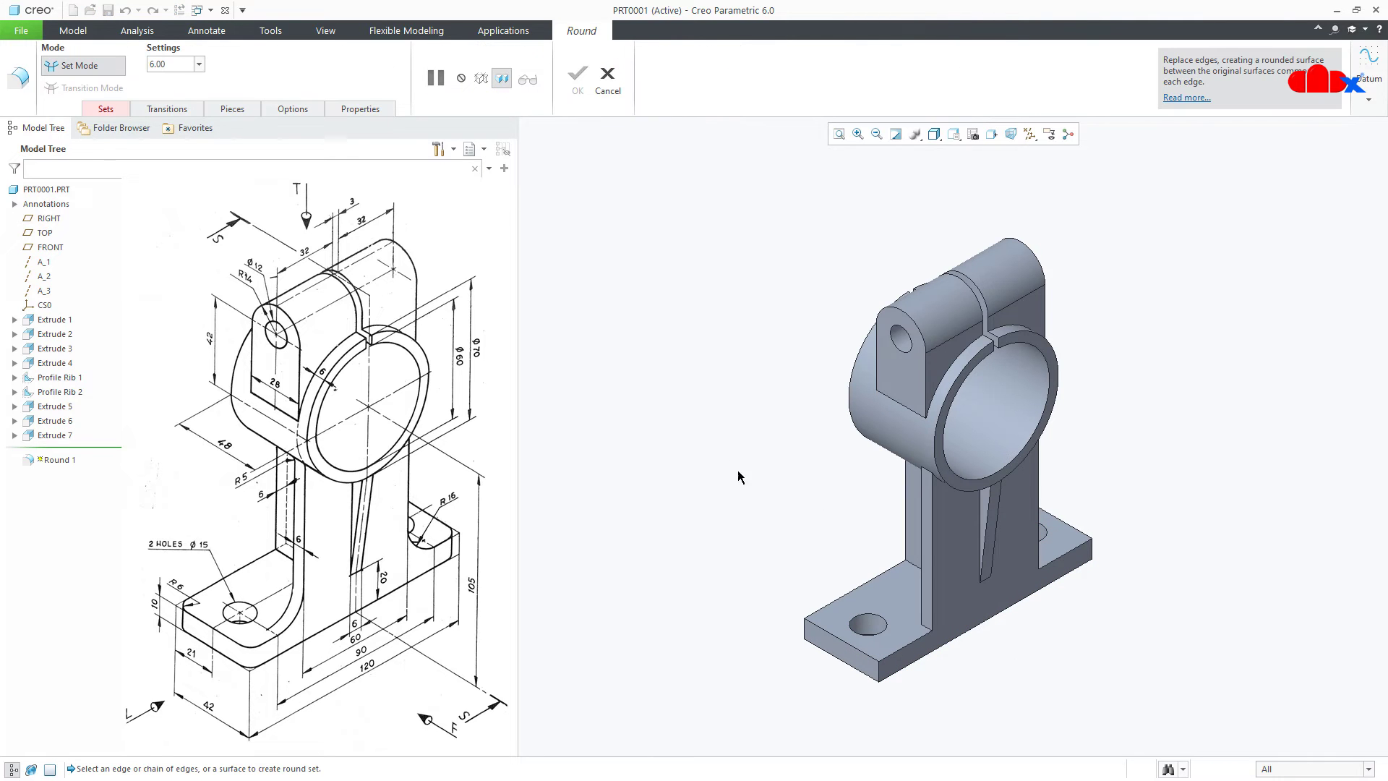
scroll(948, 653, "down", 5)
left_click(946, 628)
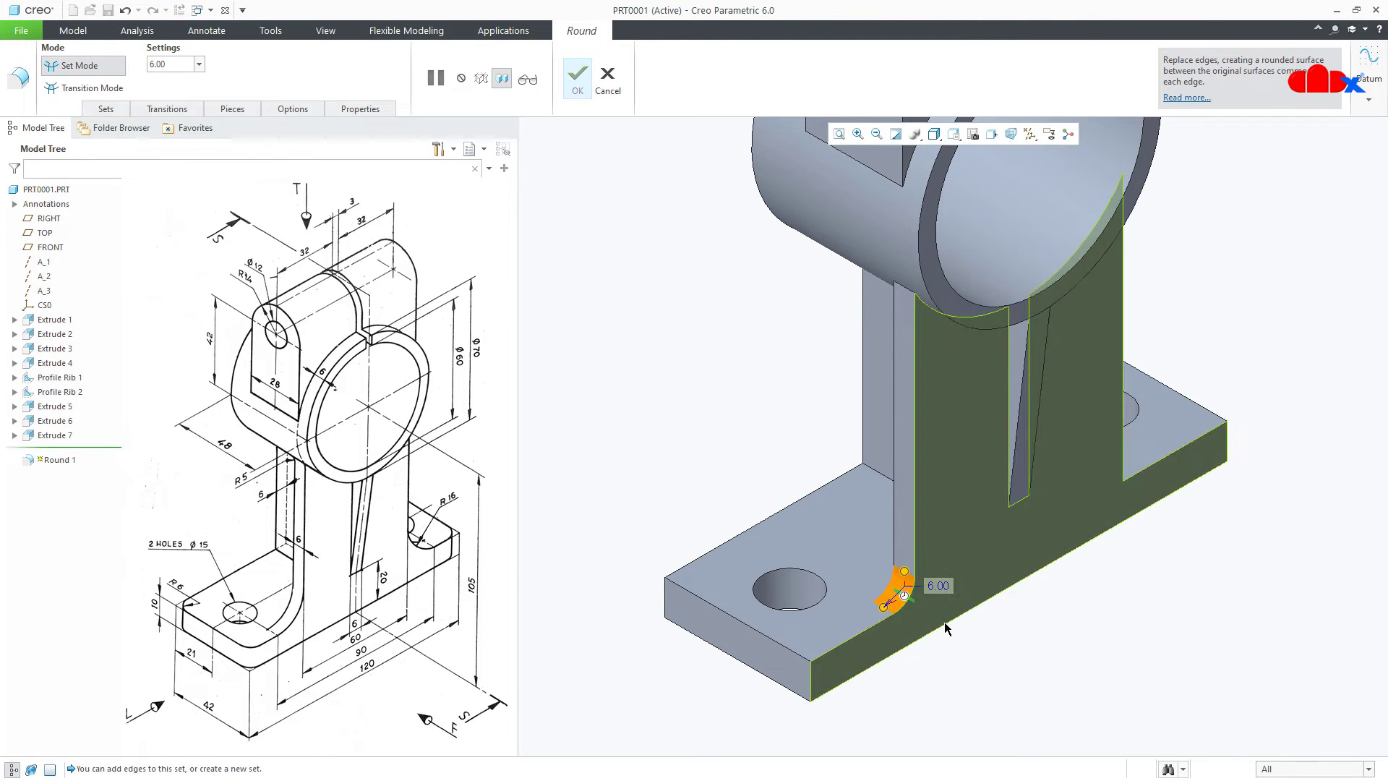
scroll(946, 627, "up", 5)
middle_click_drag(977, 593, 979, 604)
scroll(979, 604, "down", 6)
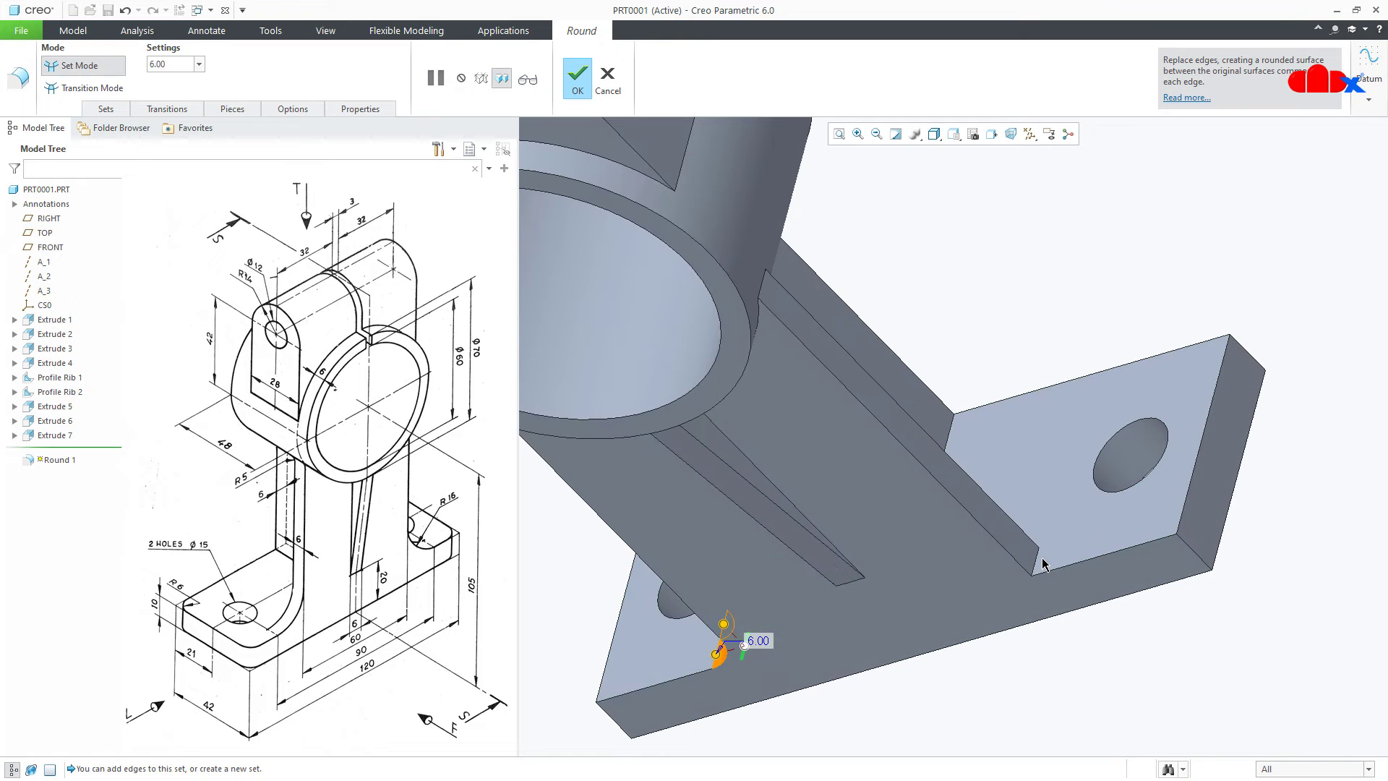
left_click(1038, 562, "ctrl")
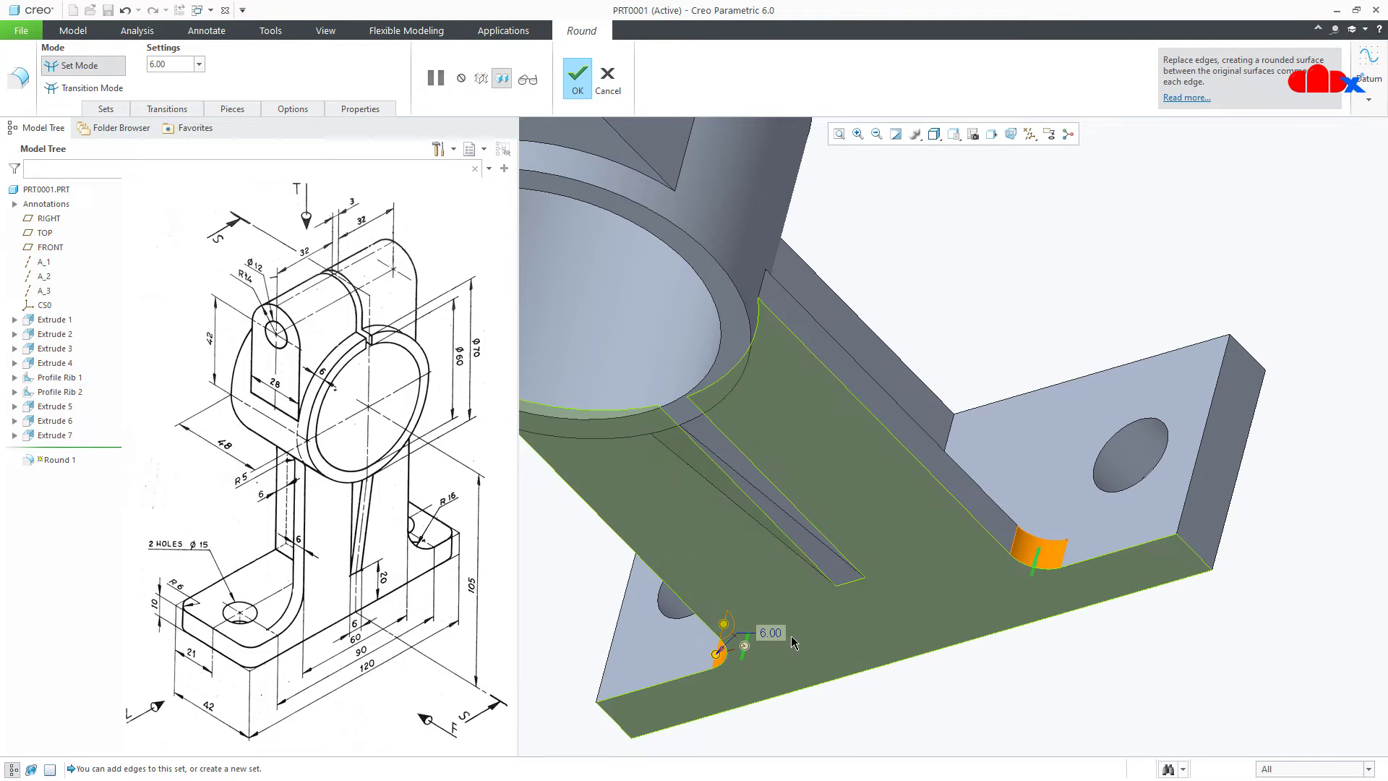
double_click(779, 635)
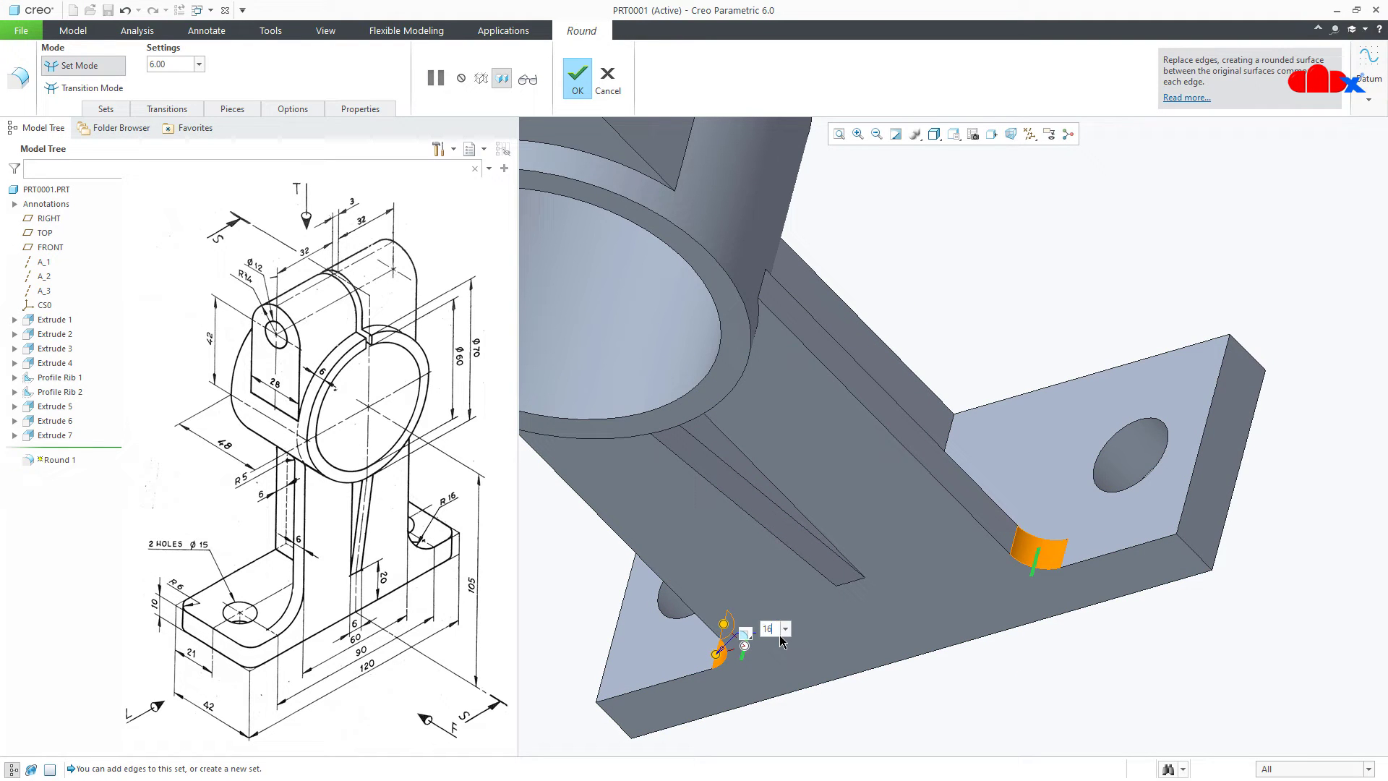
type("16")
key("Return")
middle_click(870, 725)
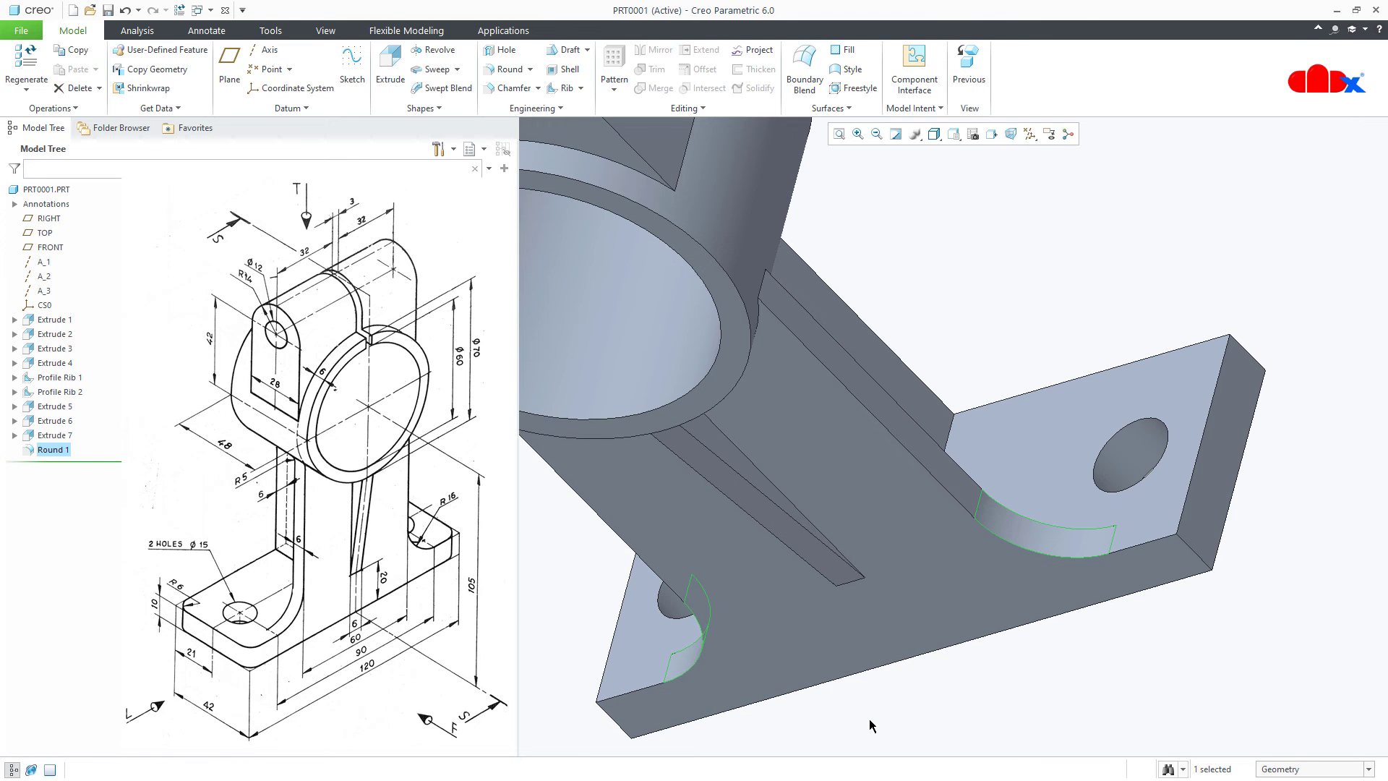
left_click(870, 725)
key("ctrl+d")
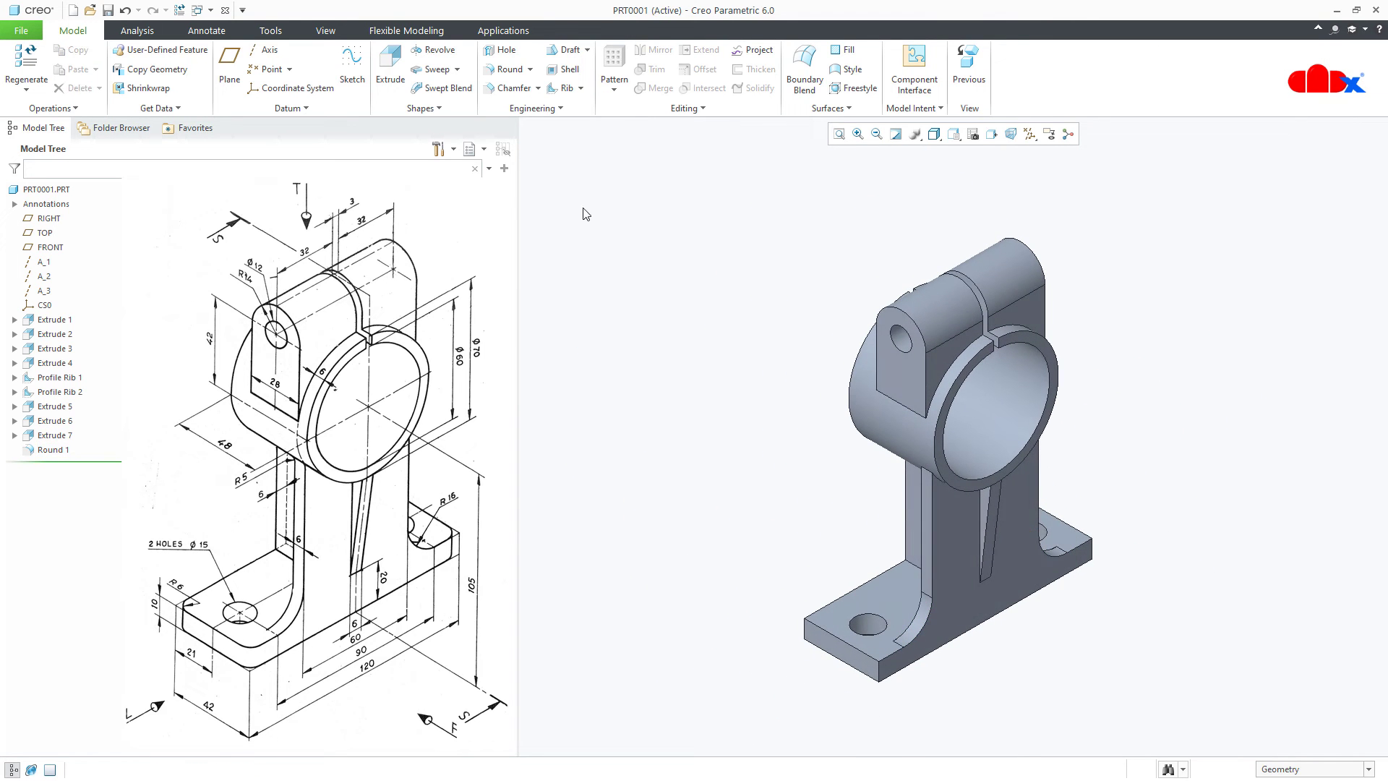
Step: Round the four vertical corner edges of the base plate with a 6 mm radius
left_click(506, 70)
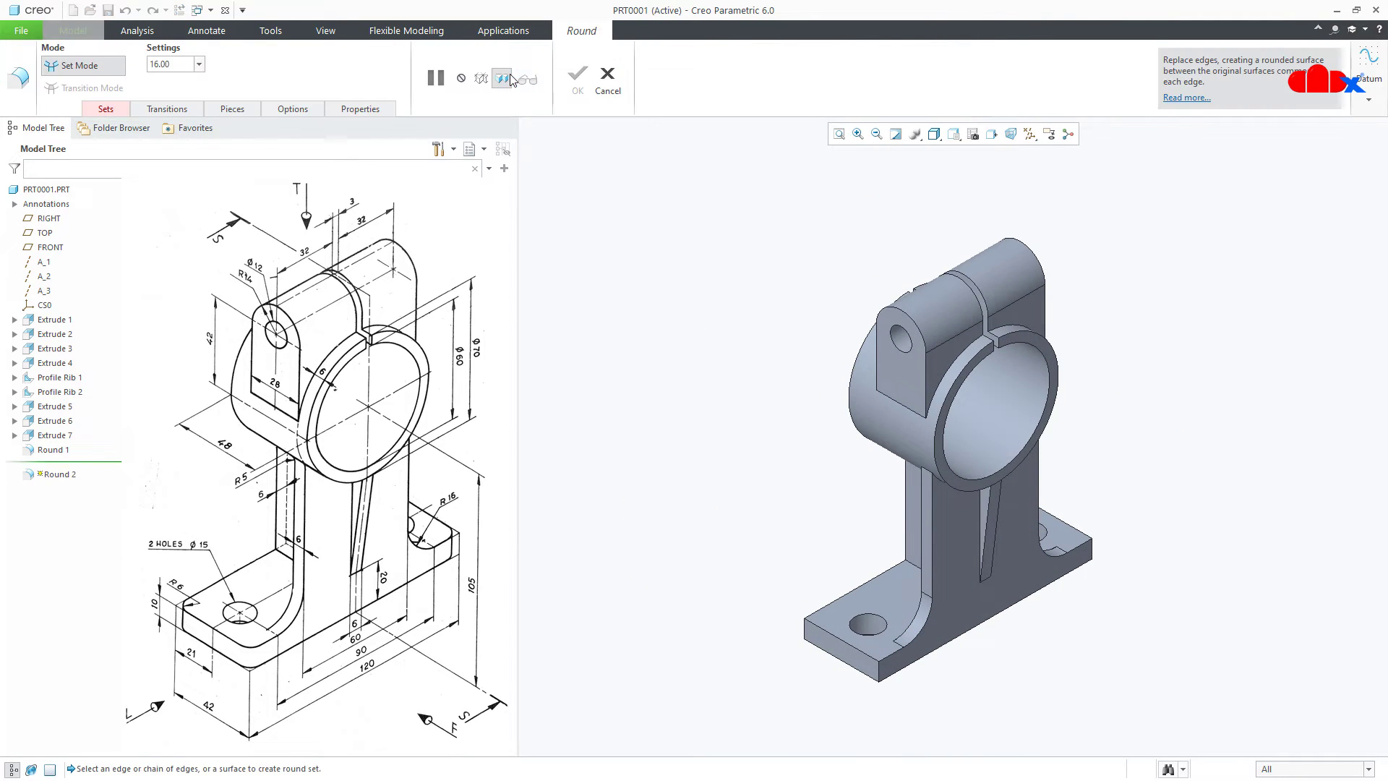
left_click(879, 675)
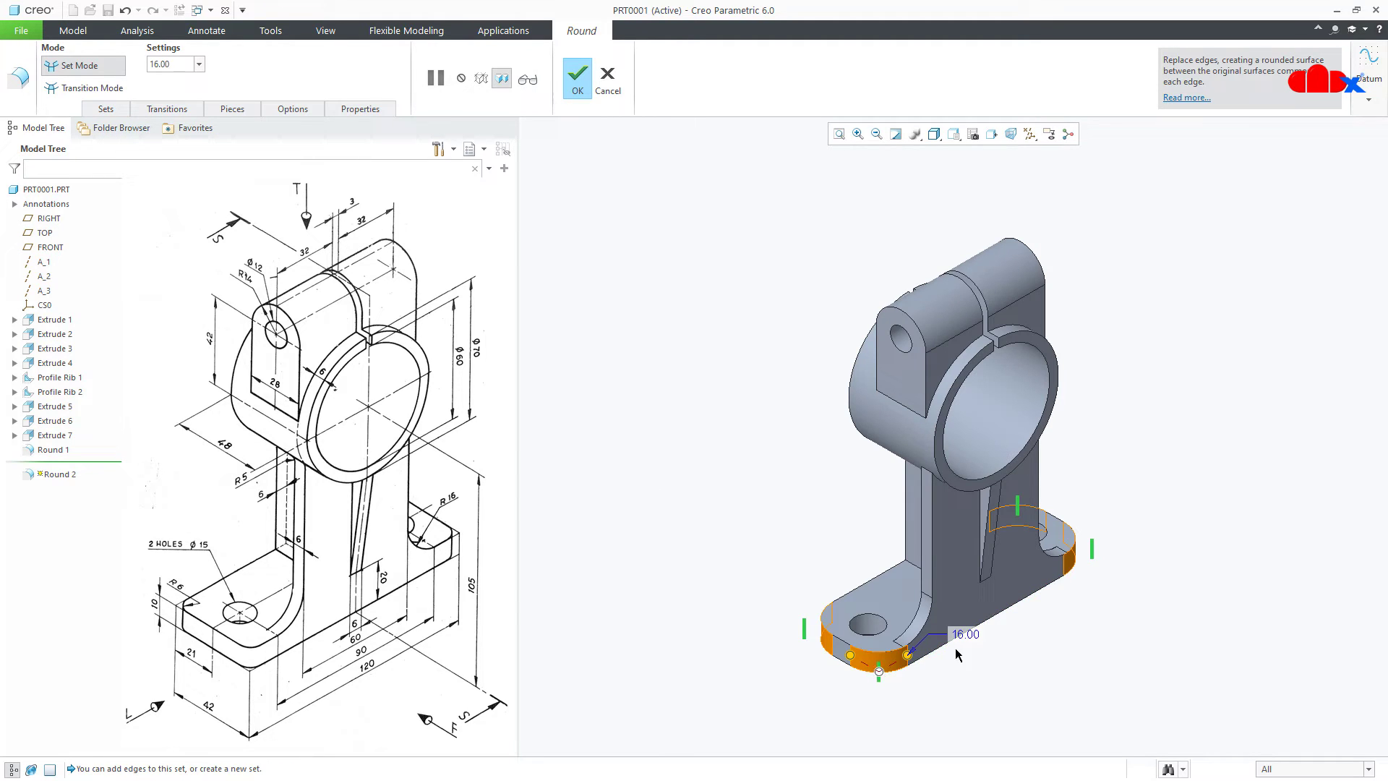
type("6")
key("Return")
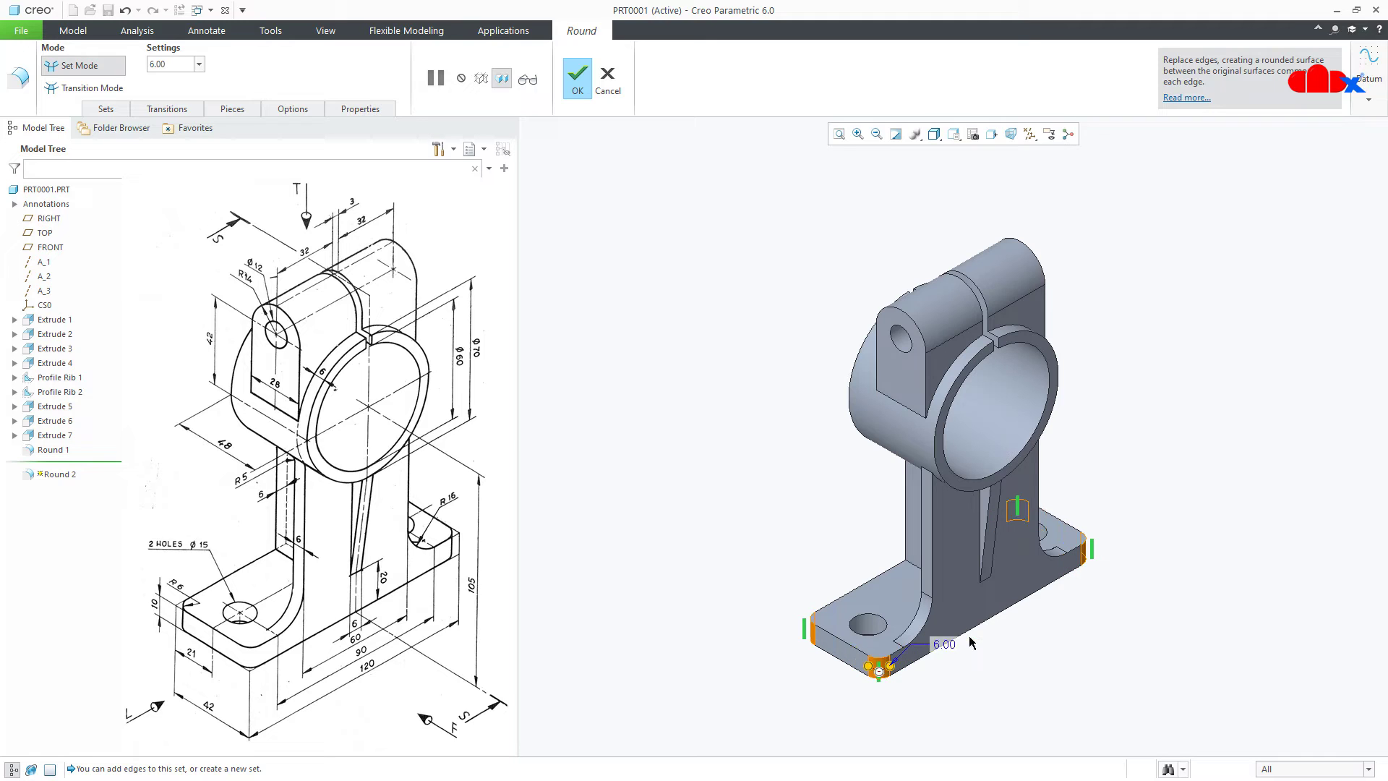
middle_click(982, 669)
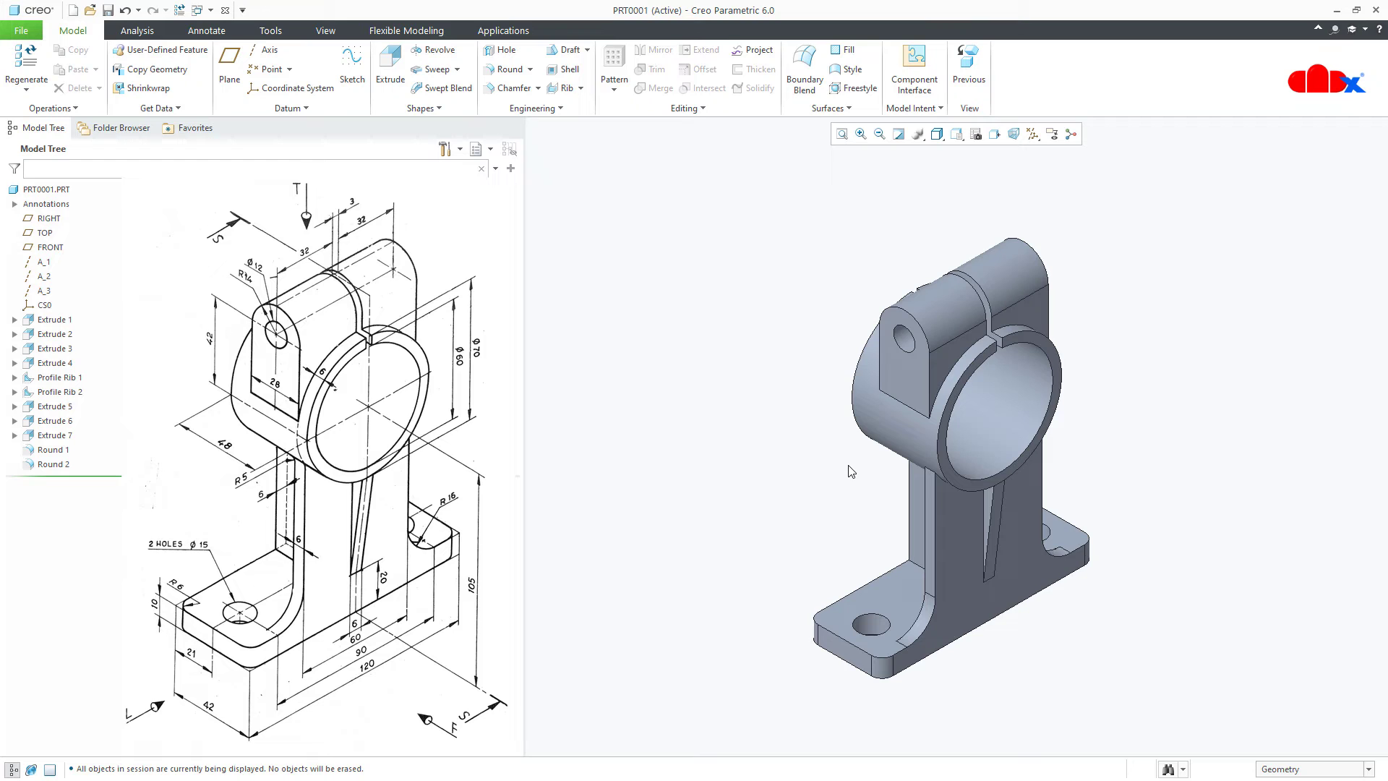
Step: Show all driving dimensions of the base plate extrude, Extrude 1, as model annotations
left_click(209, 31)
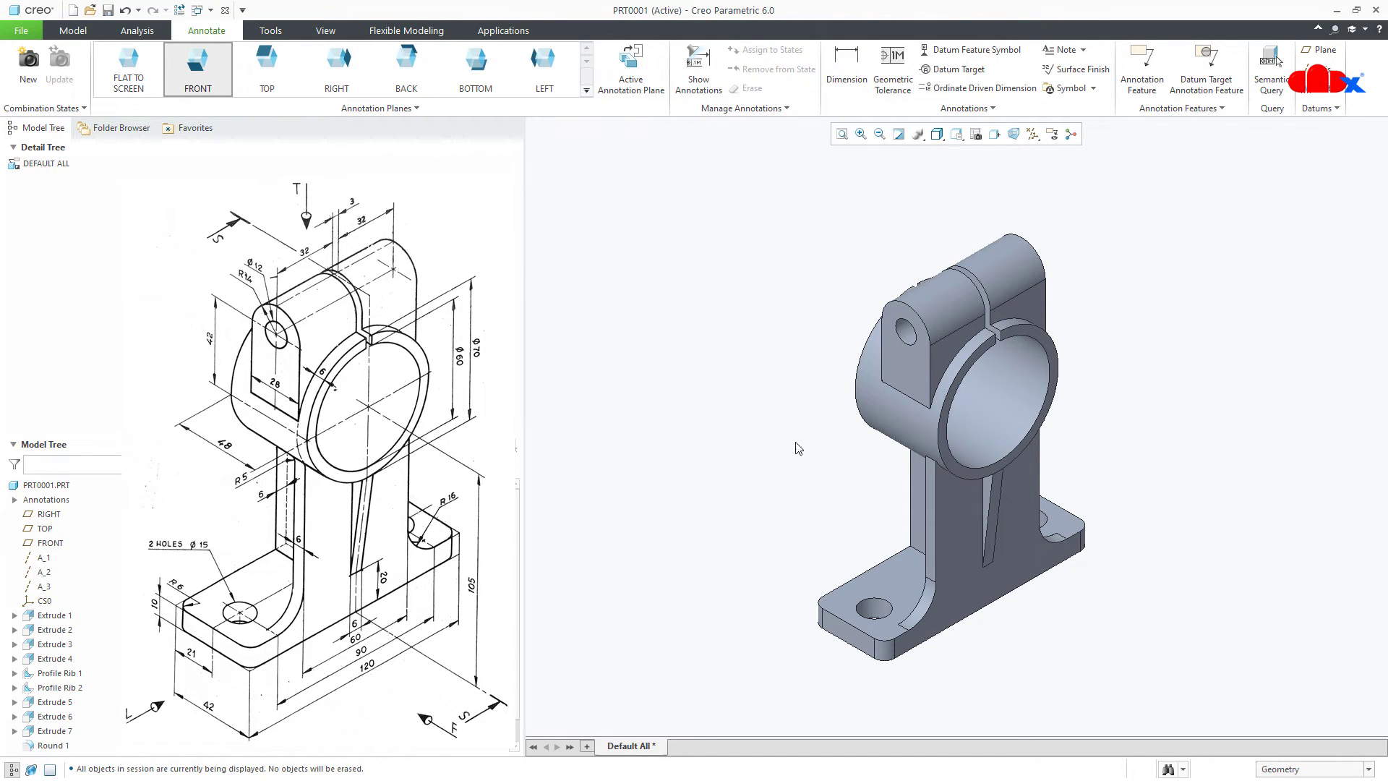
left_click(687, 94)
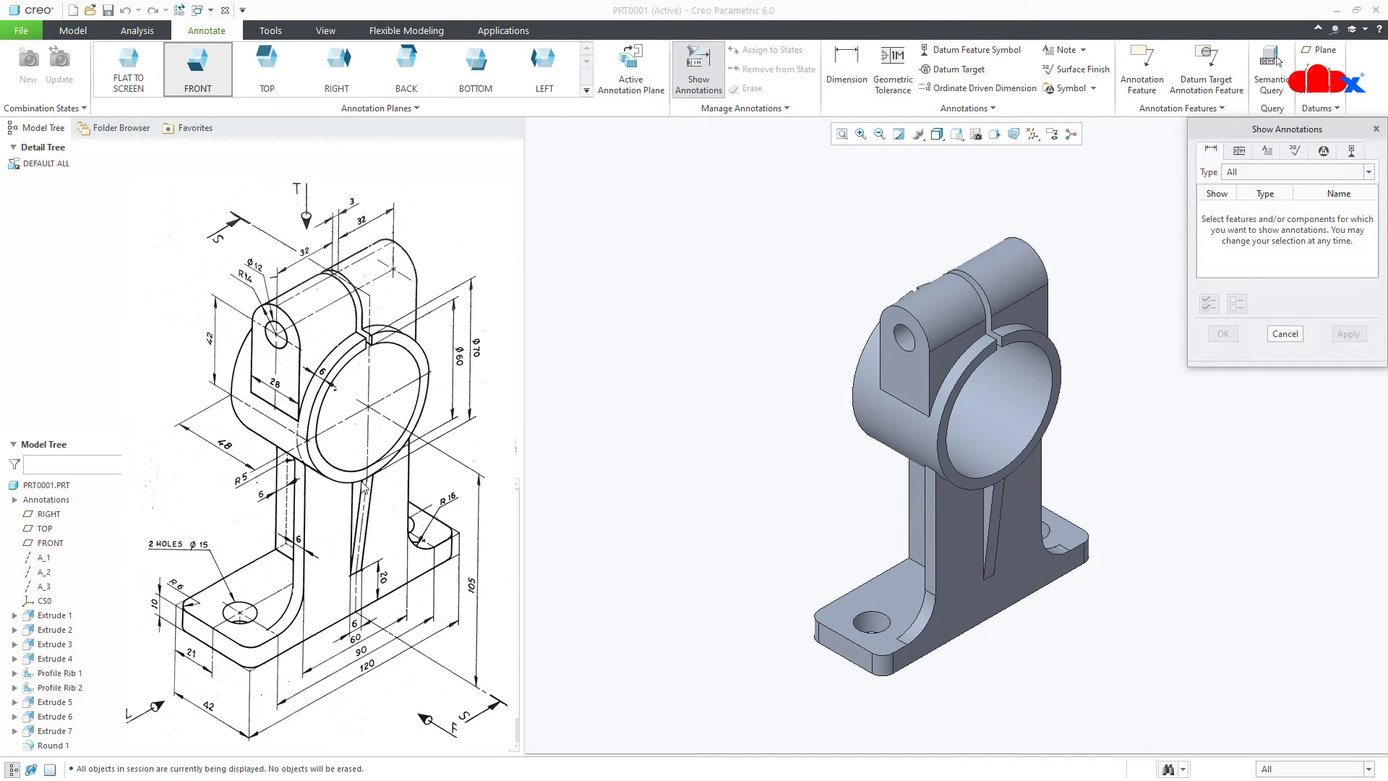
left_click(45, 616)
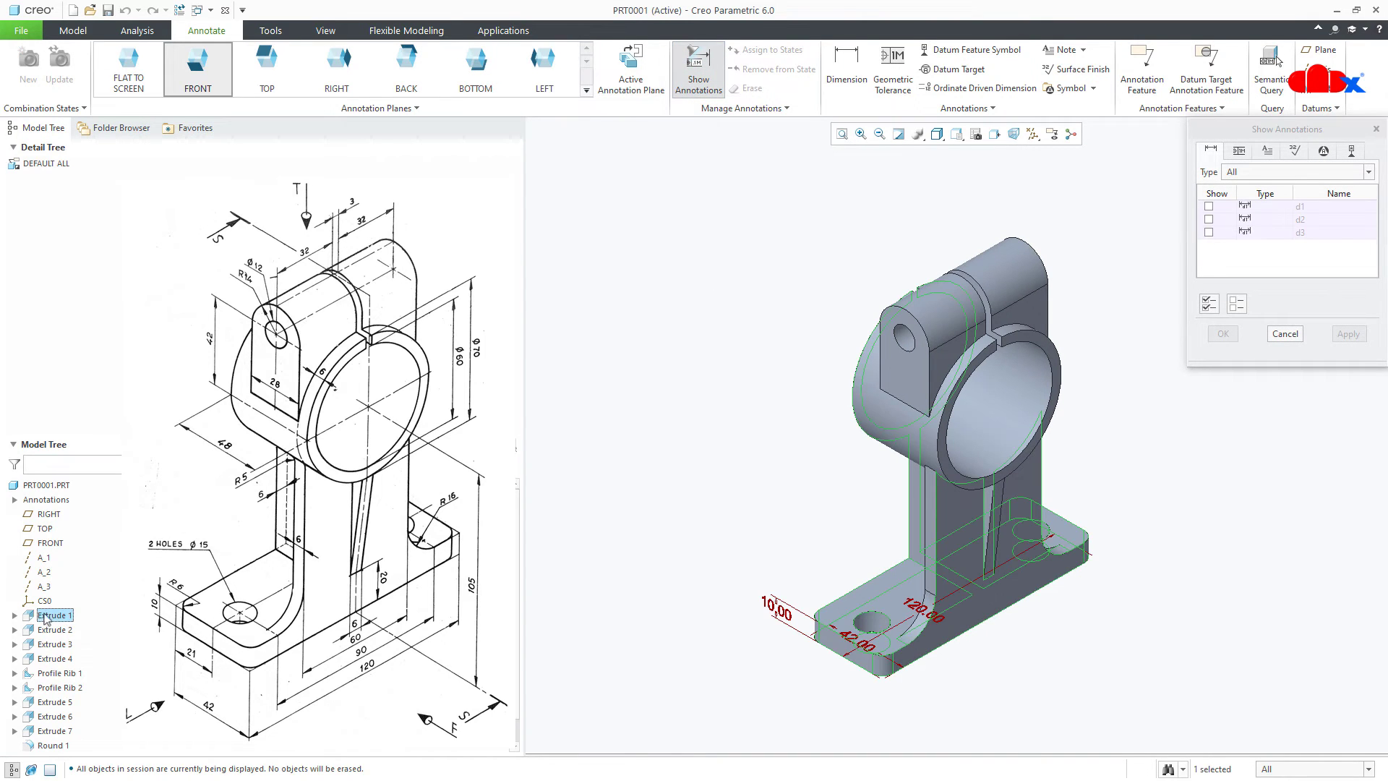
left_click(1210, 303)
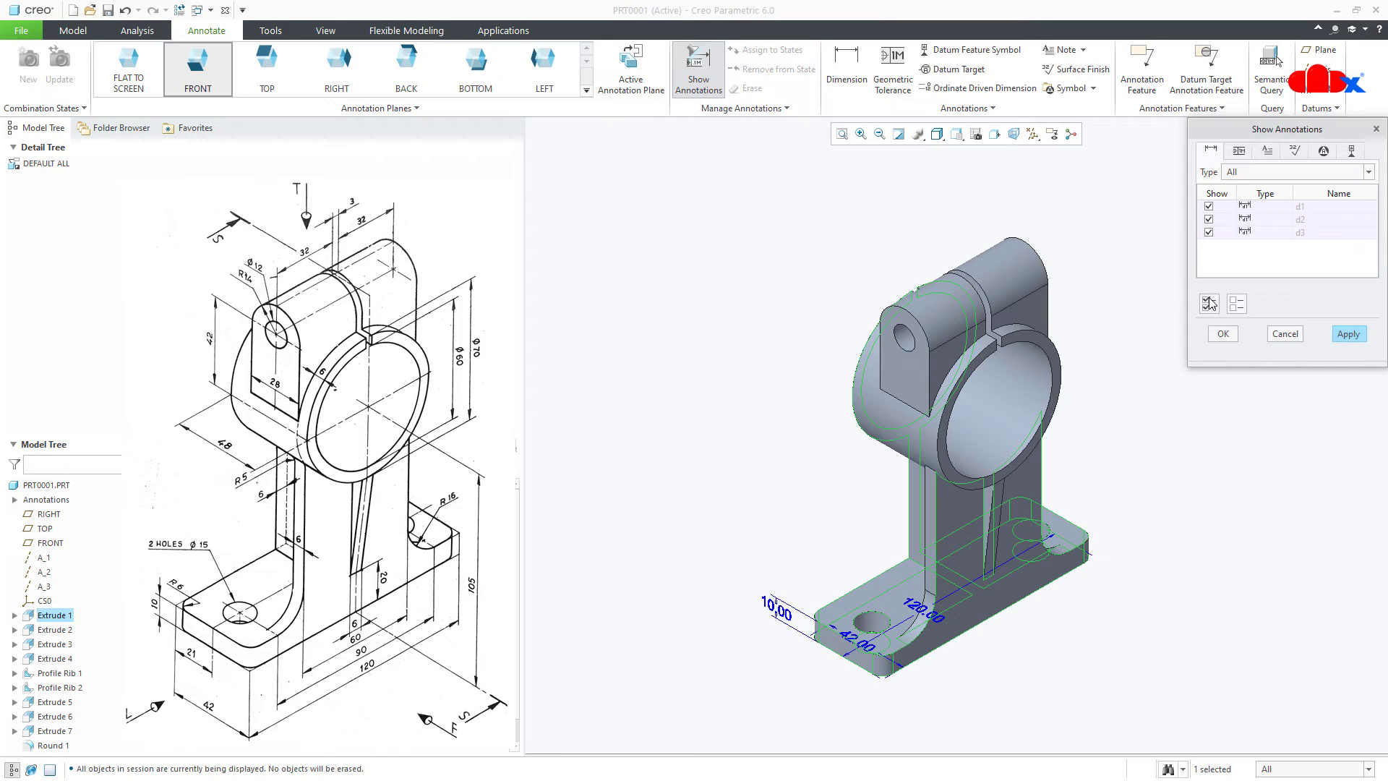
left_click(1338, 334)
left_click(1288, 334)
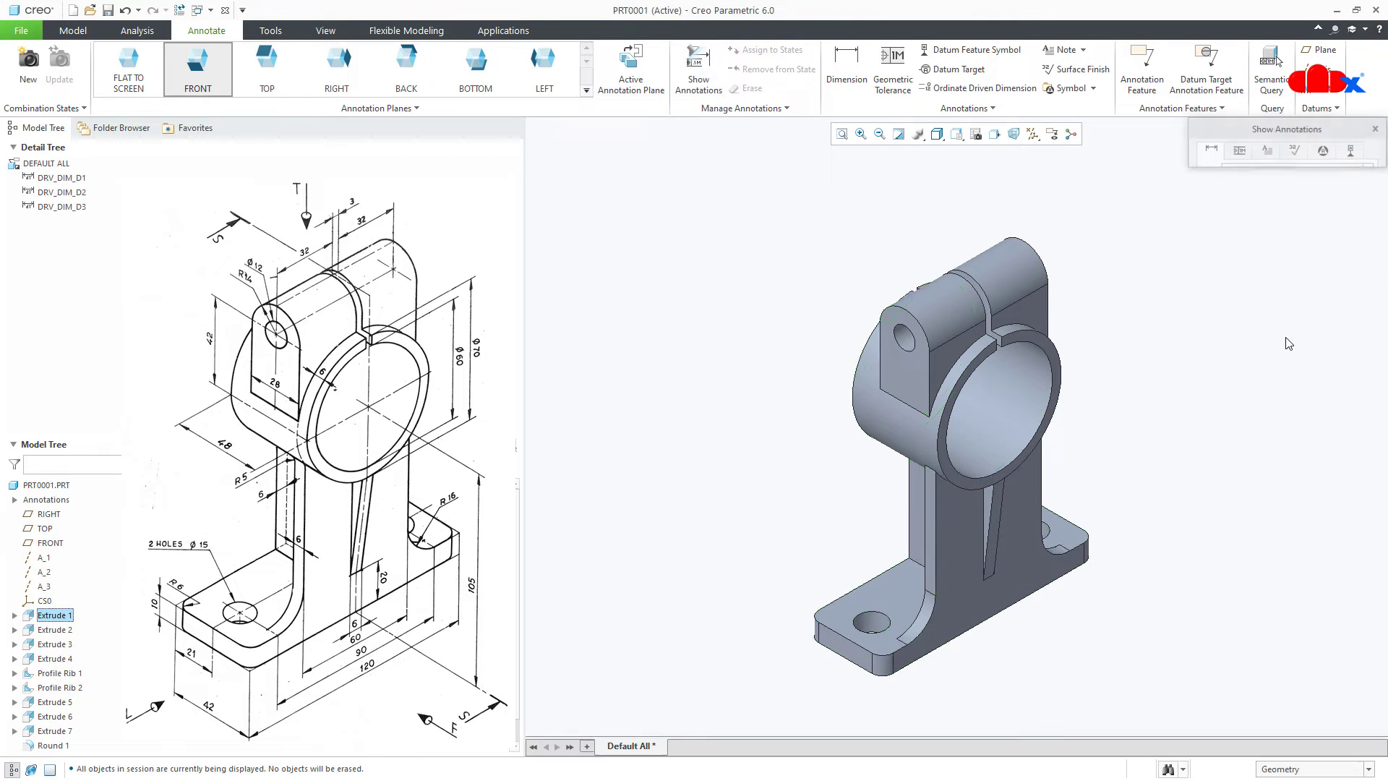
Step: Turn on the annotation display and move the base plate's 120 mm length dimension clear of the part
left_click(1054, 138)
middle_click_drag(1016, 714, 993, 578)
left_click(873, 669)
left_click_drag(873, 668, 1056, 636)
left_click(1137, 677)
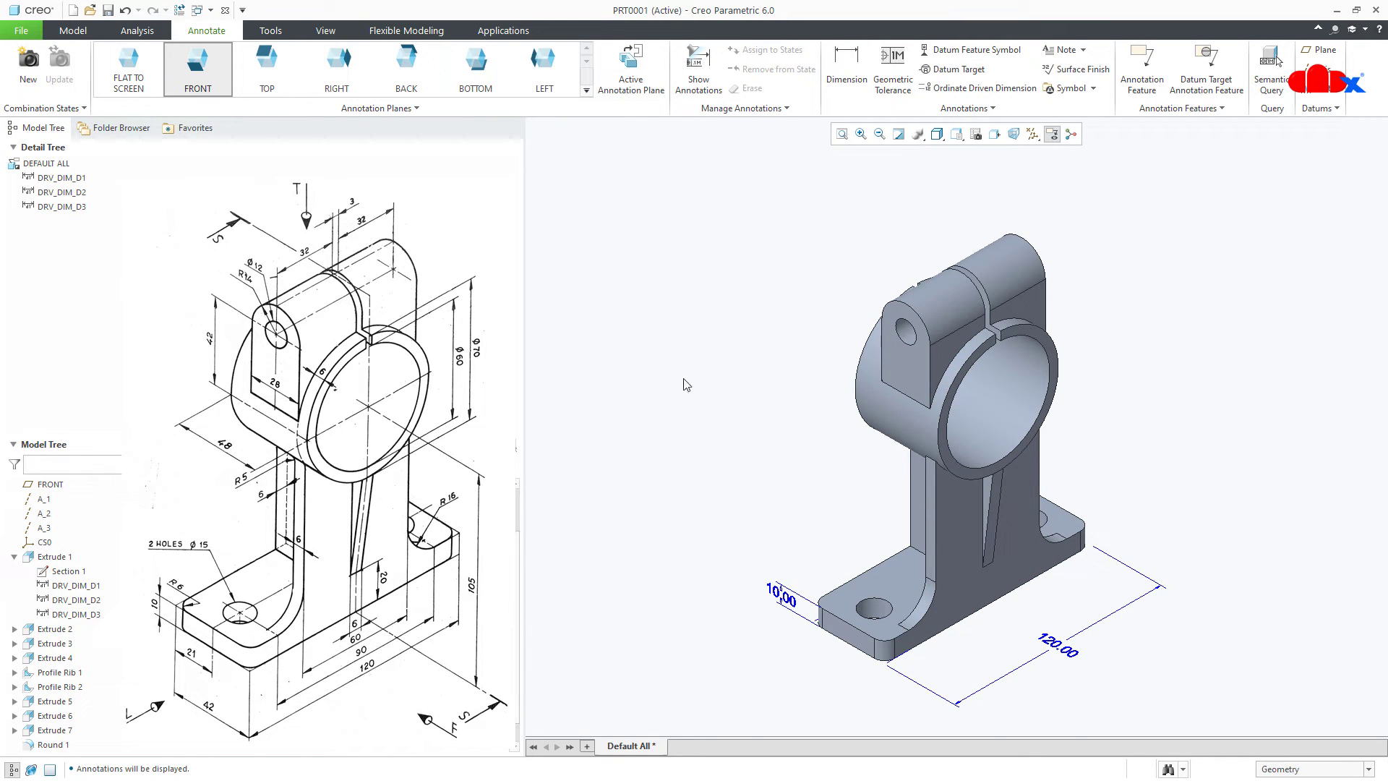
Step: Make RIGHT the active annotation plane
left_click(845, 85)
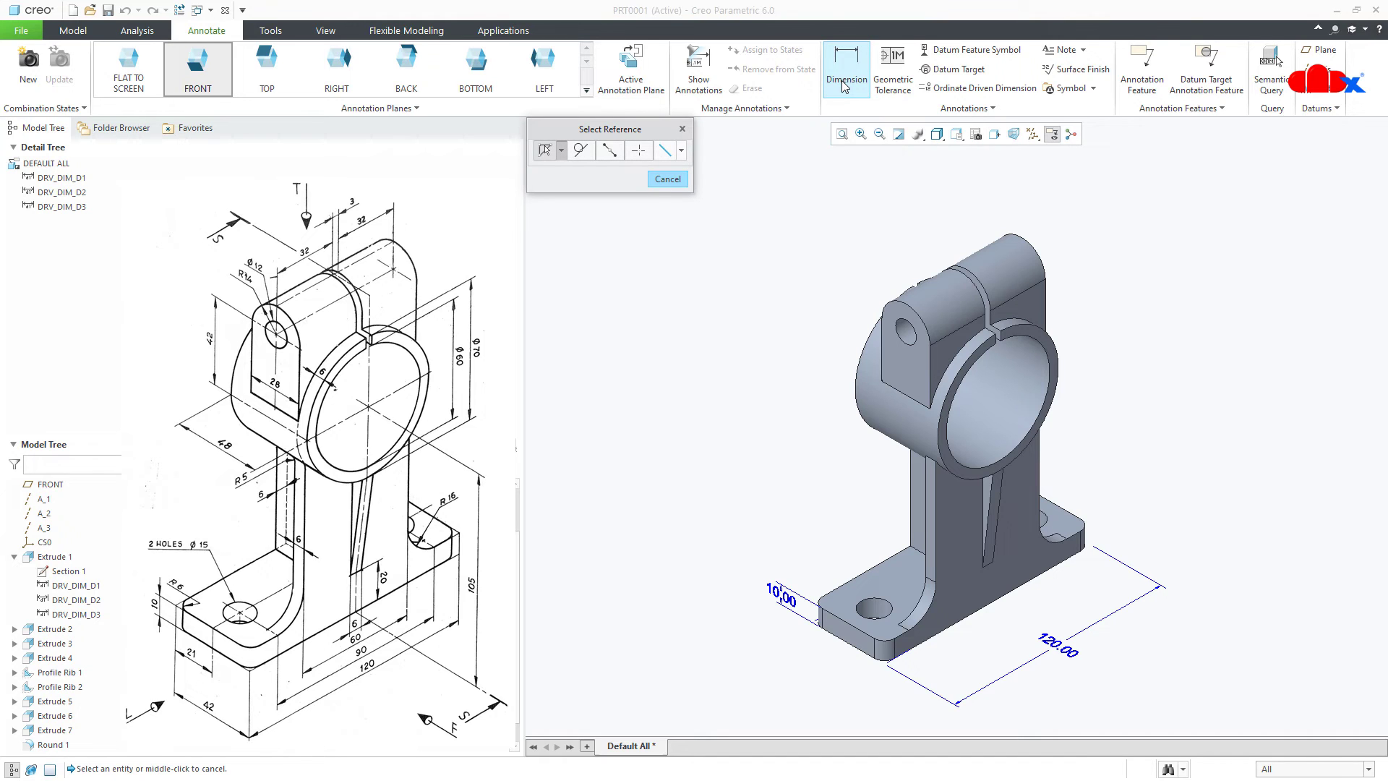
left_click(682, 128)
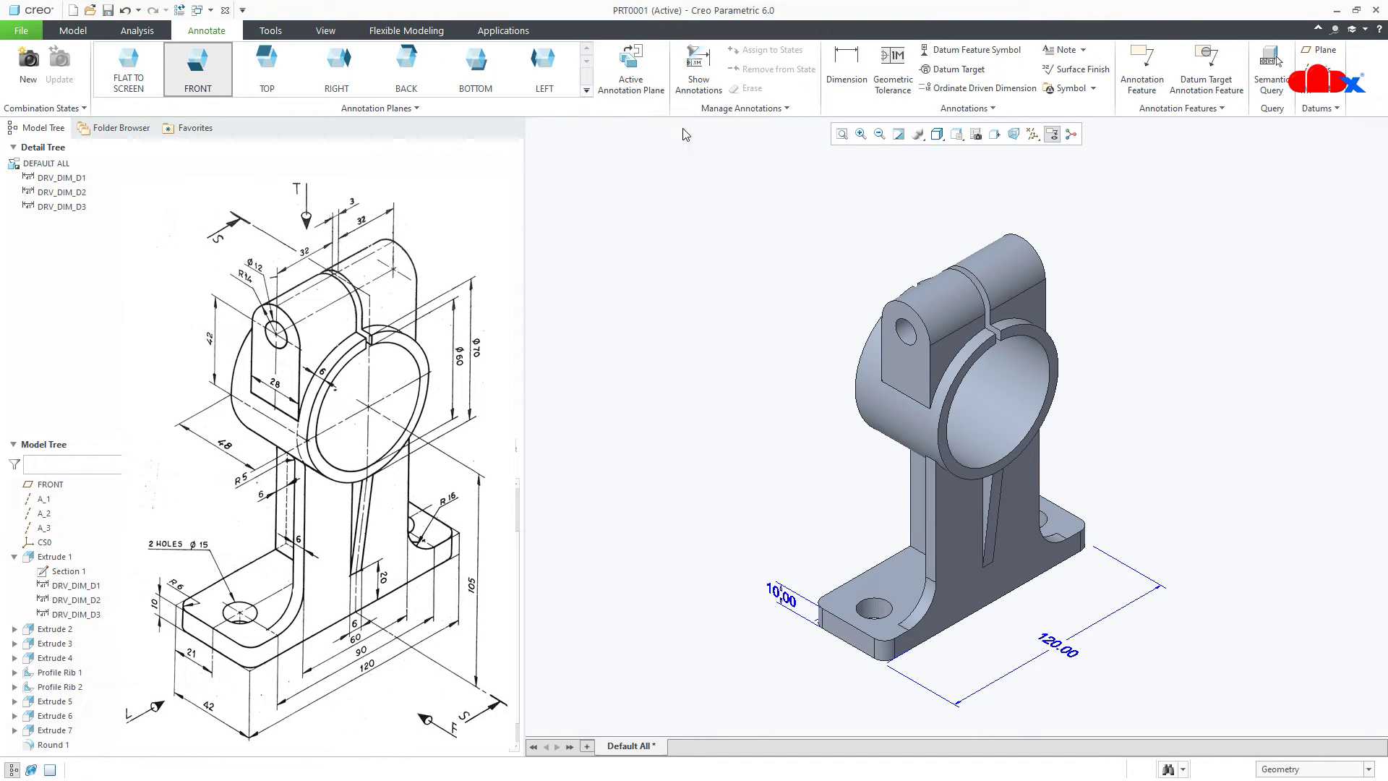
left_click(229, 92)
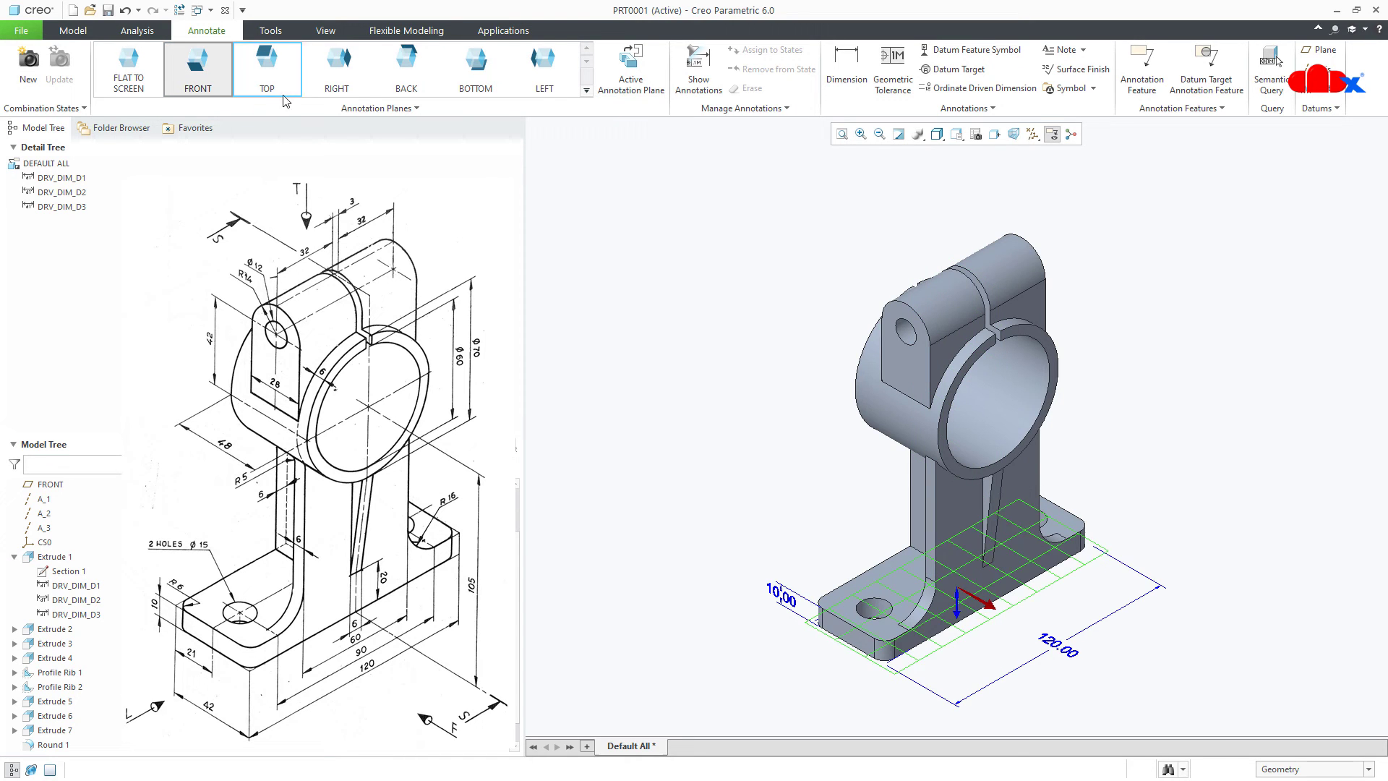
left_click(322, 94)
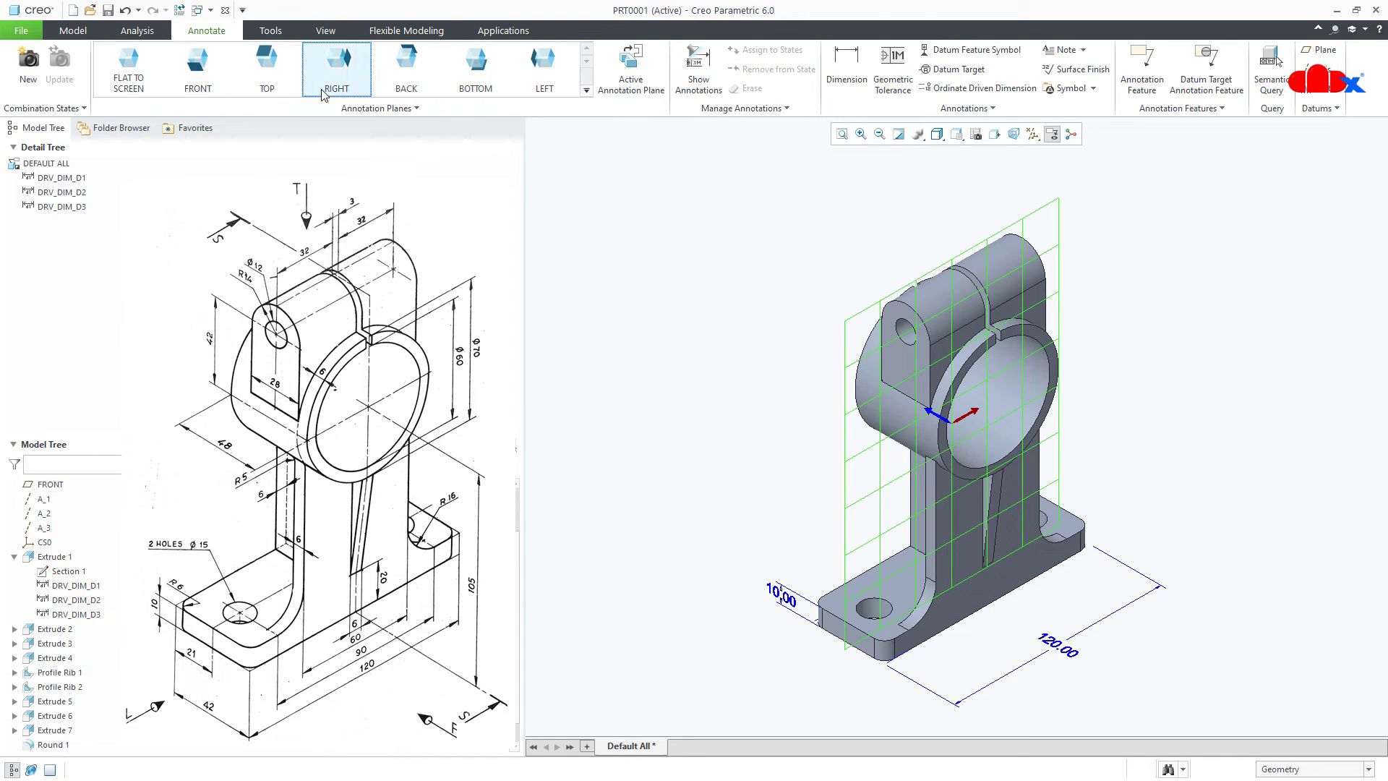
Step: Add a length dimension between the lower edges of the base plate's two end faces and place it beside the plate
left_click(838, 93)
scroll(929, 647, "down", 4)
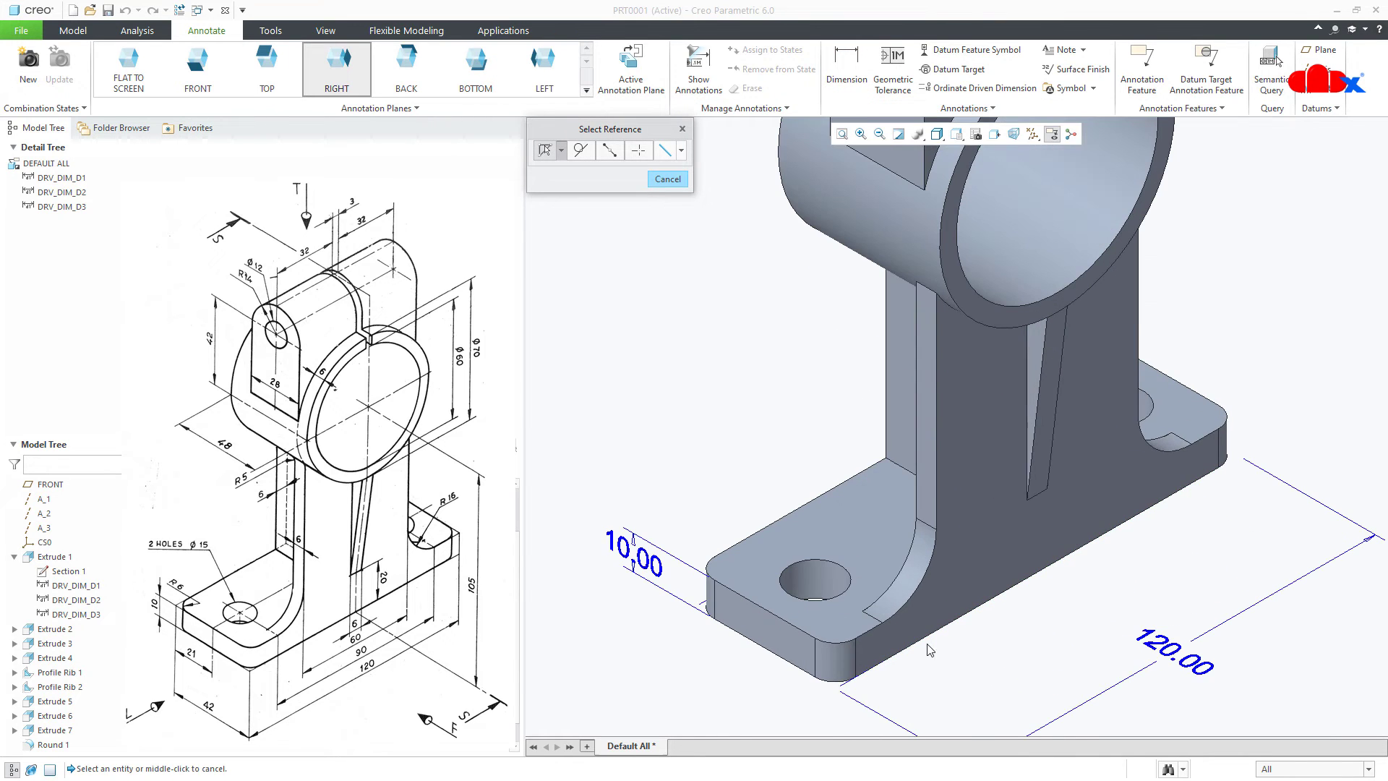
left_click(791, 668)
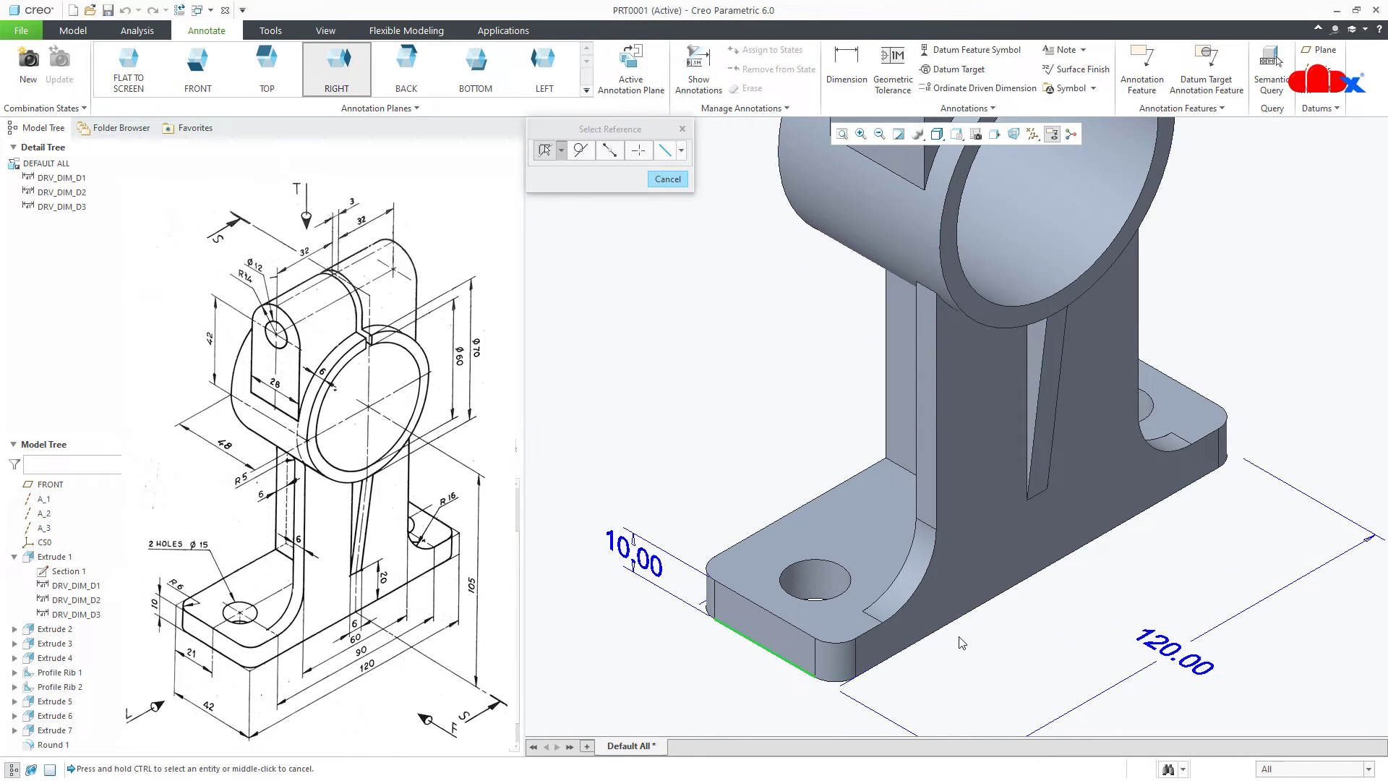
scroll(964, 608, "up", 3)
left_click(1093, 491, "ctrl")
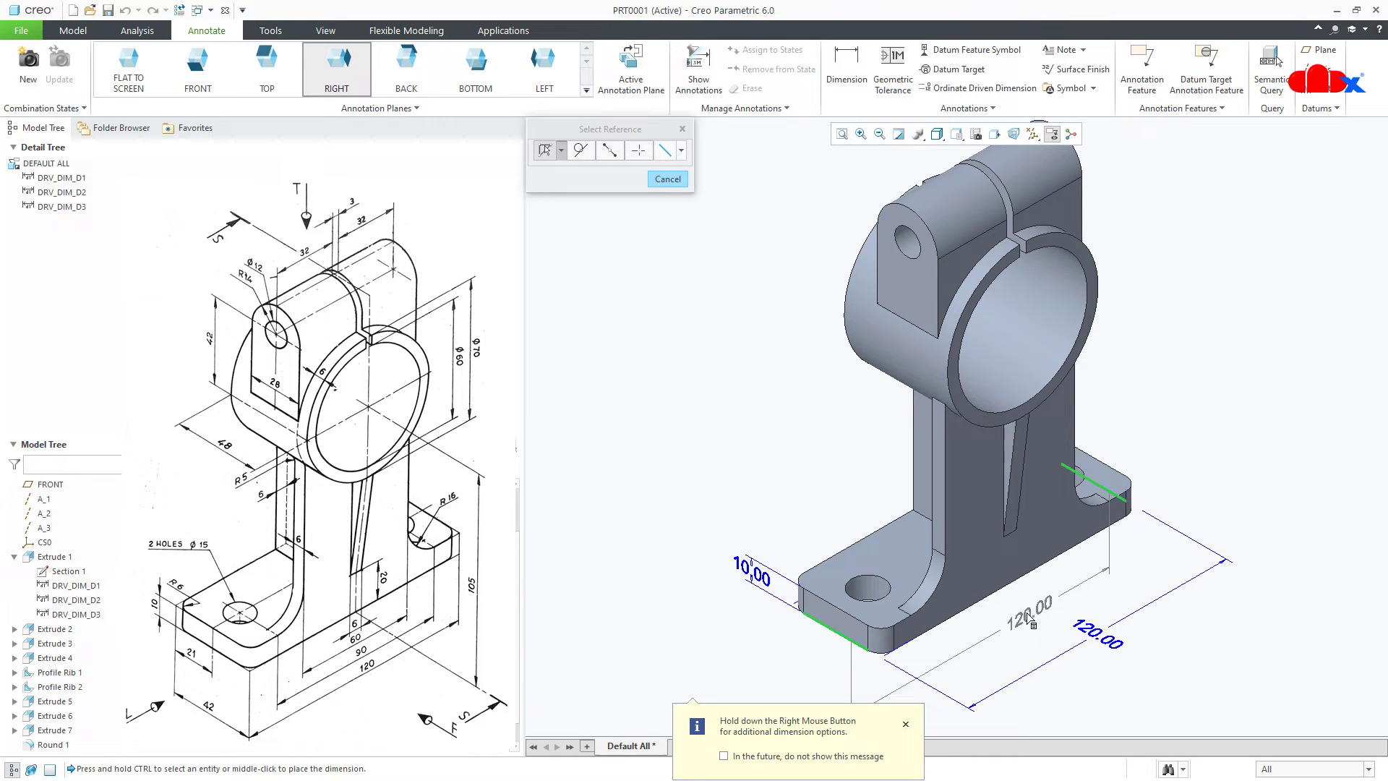
middle_click(1030, 621)
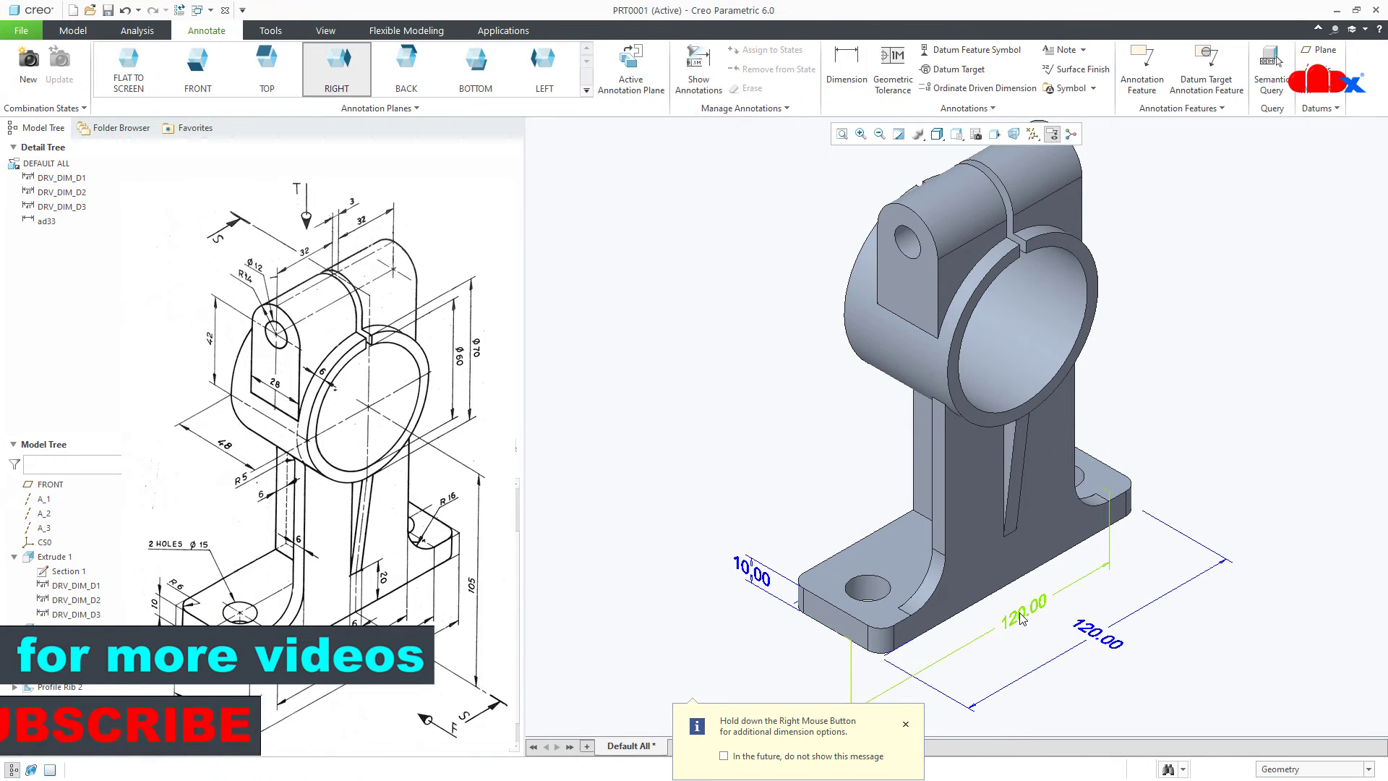
left_click_drag(1023, 618, 974, 649)
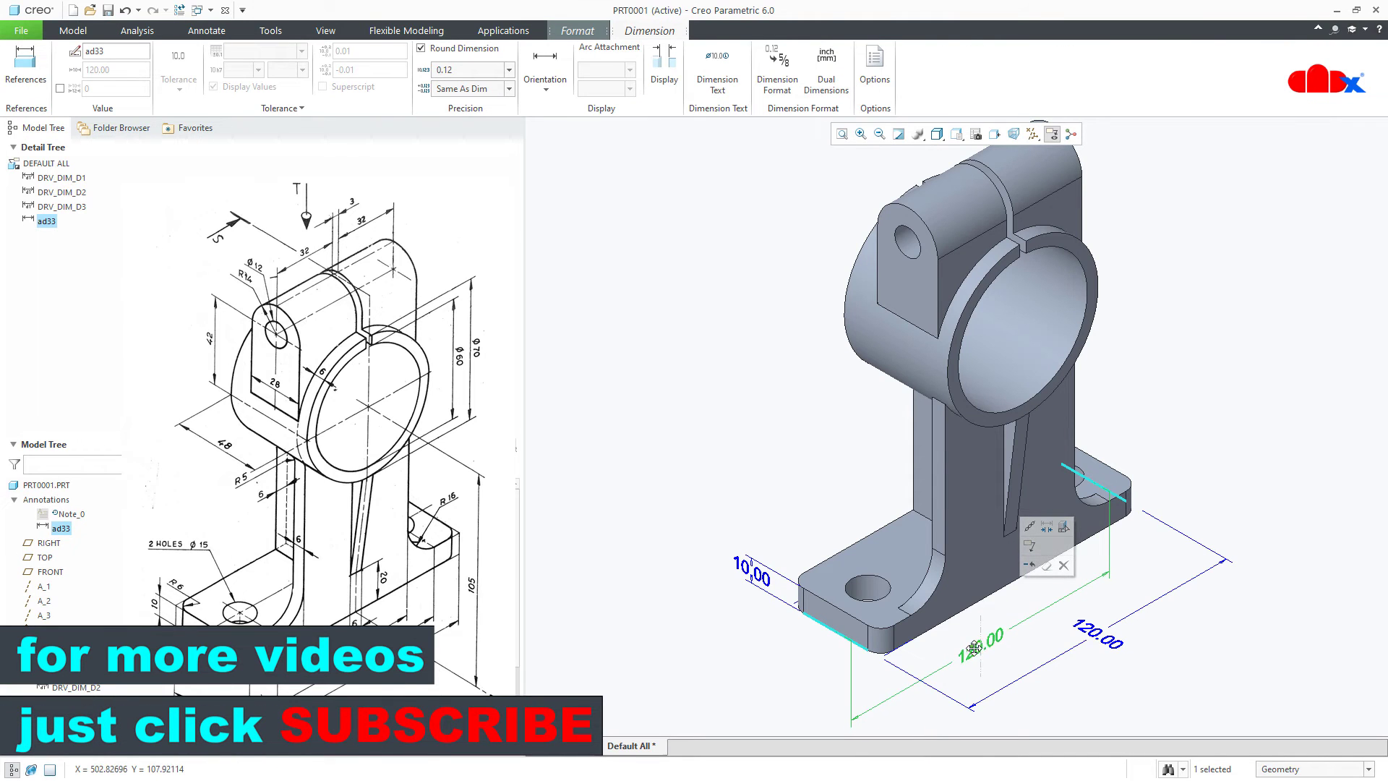
Step: On the FRONT annotation plane, add a vertical dimension from the ring's bore axis to the base plate's front lower edge and place it beside the part
left_click(1027, 696)
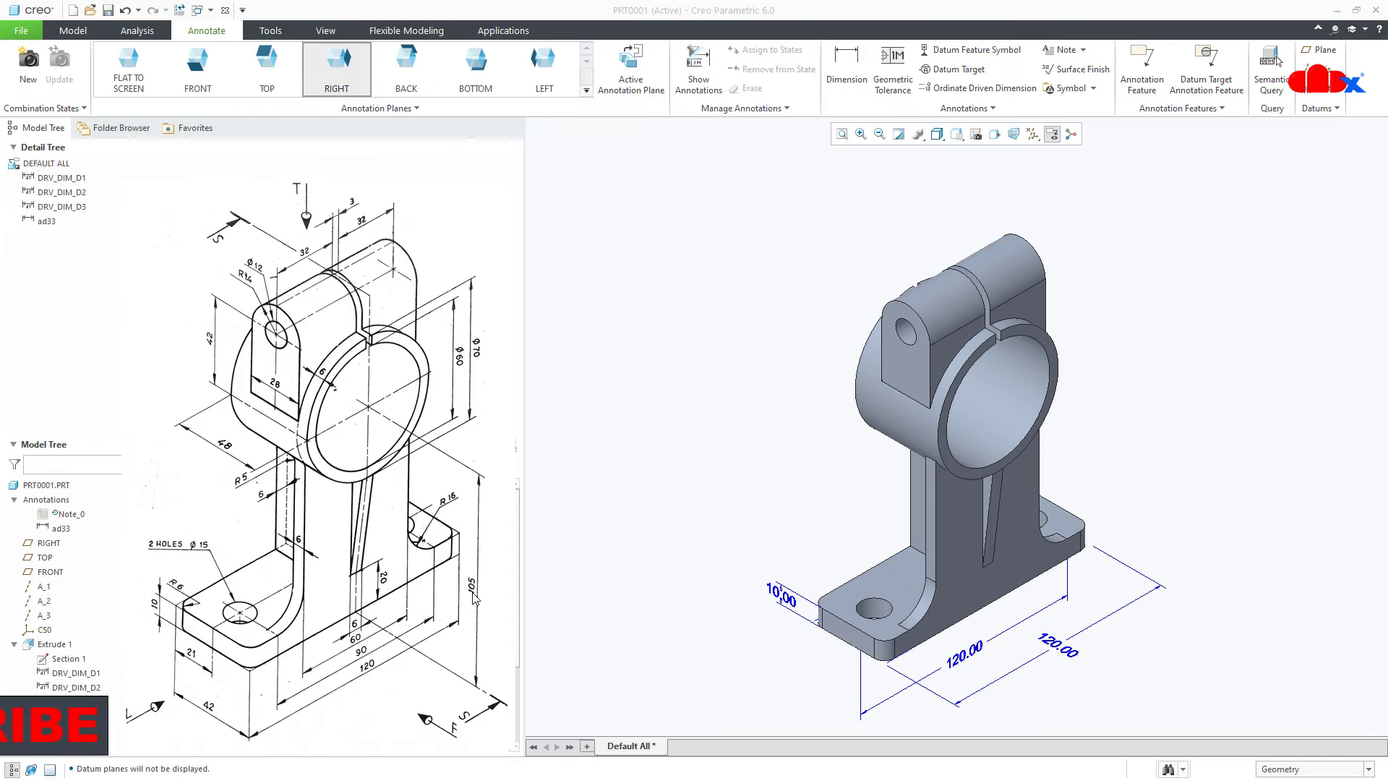
left_click(206, 85)
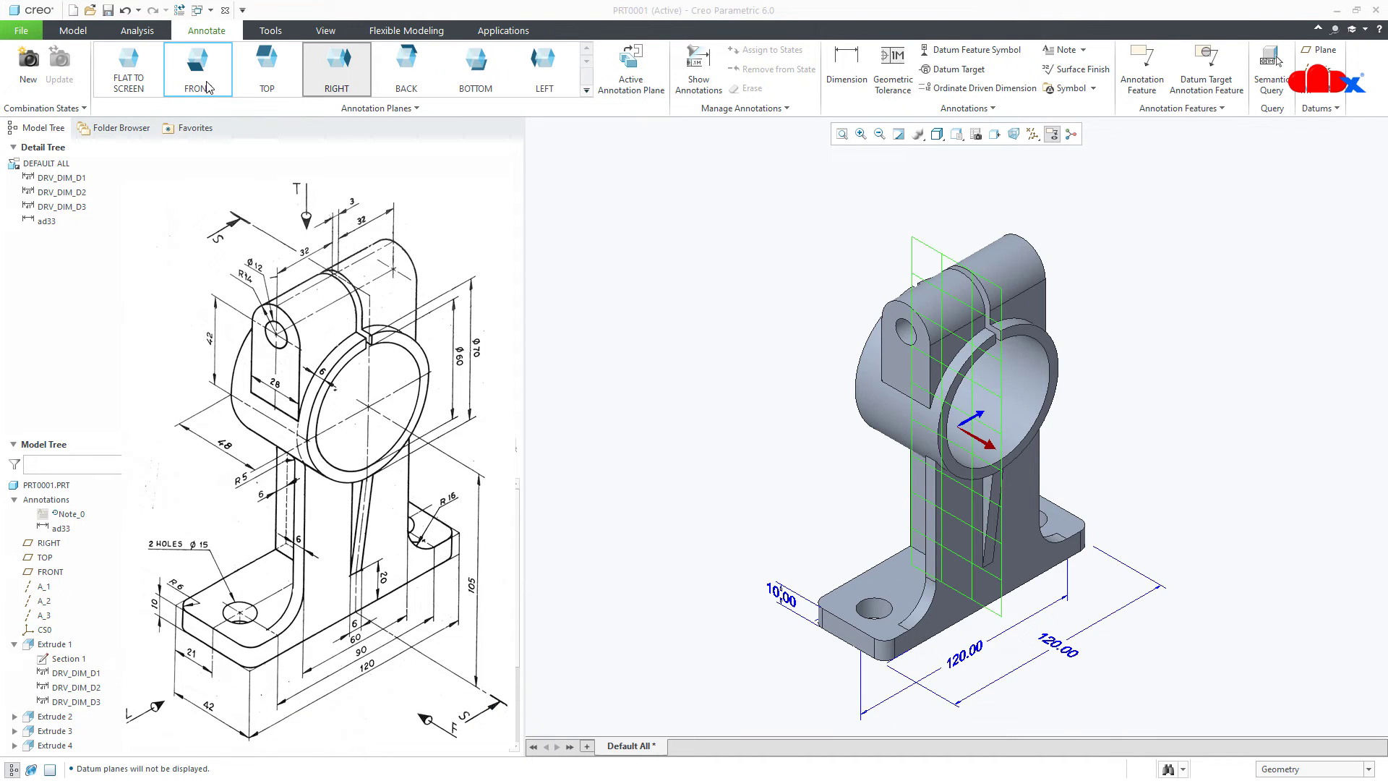
left_click(837, 85)
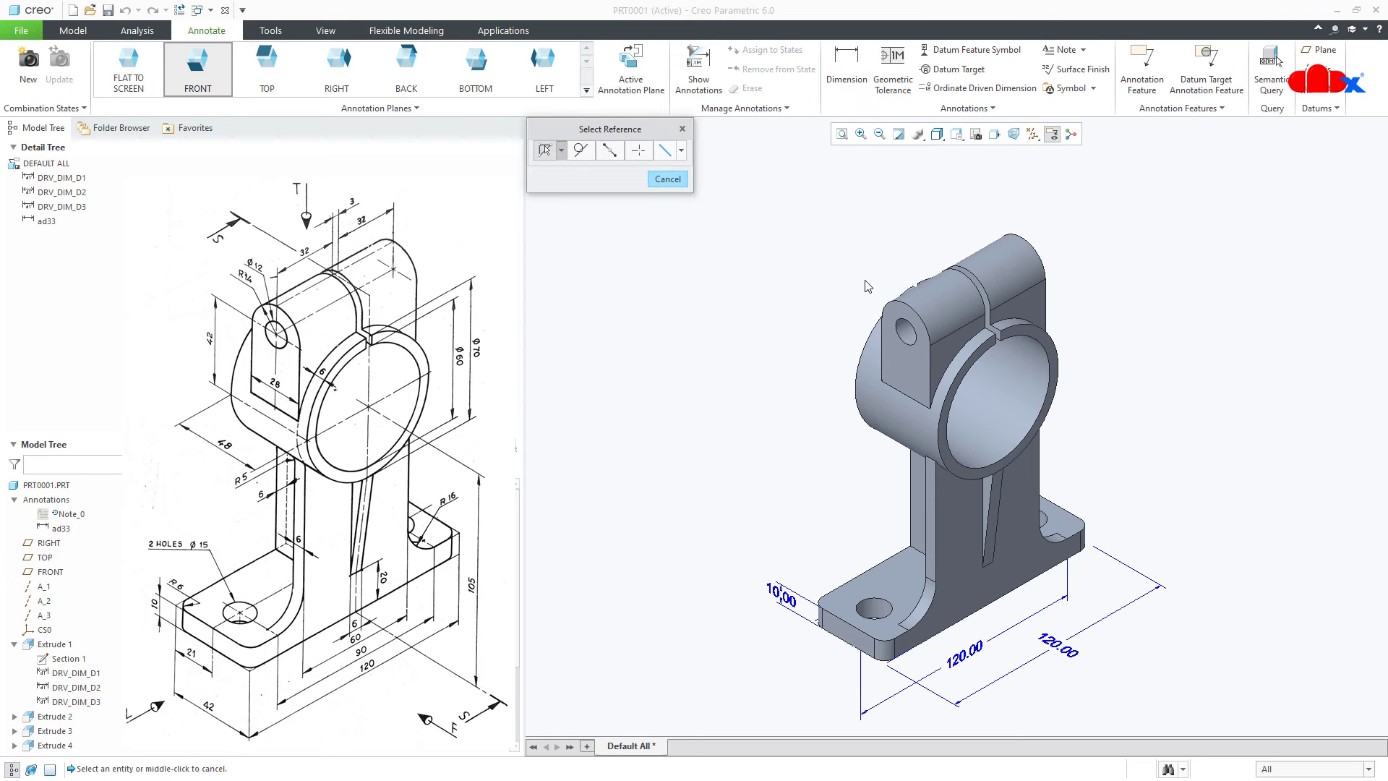
left_click(977, 396)
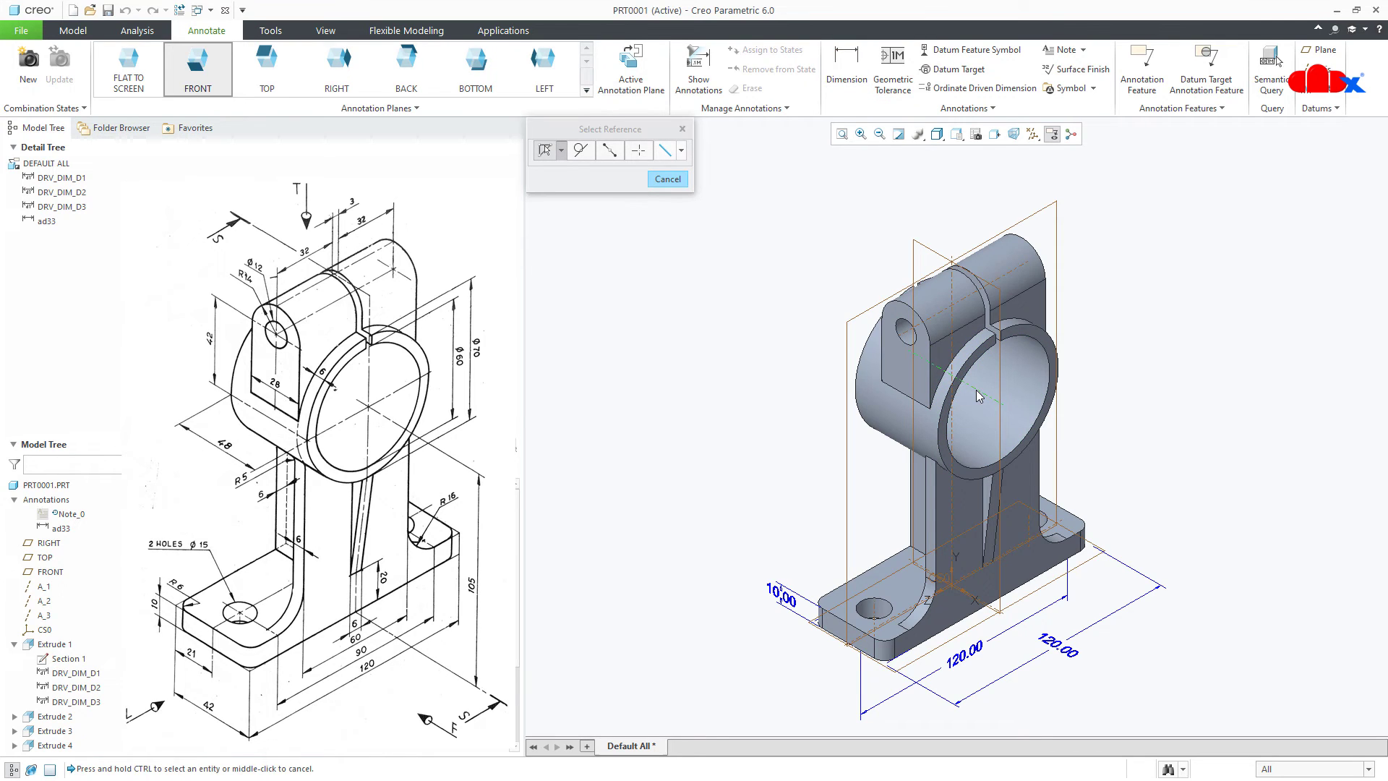
left_click(1022, 579, "ctrl")
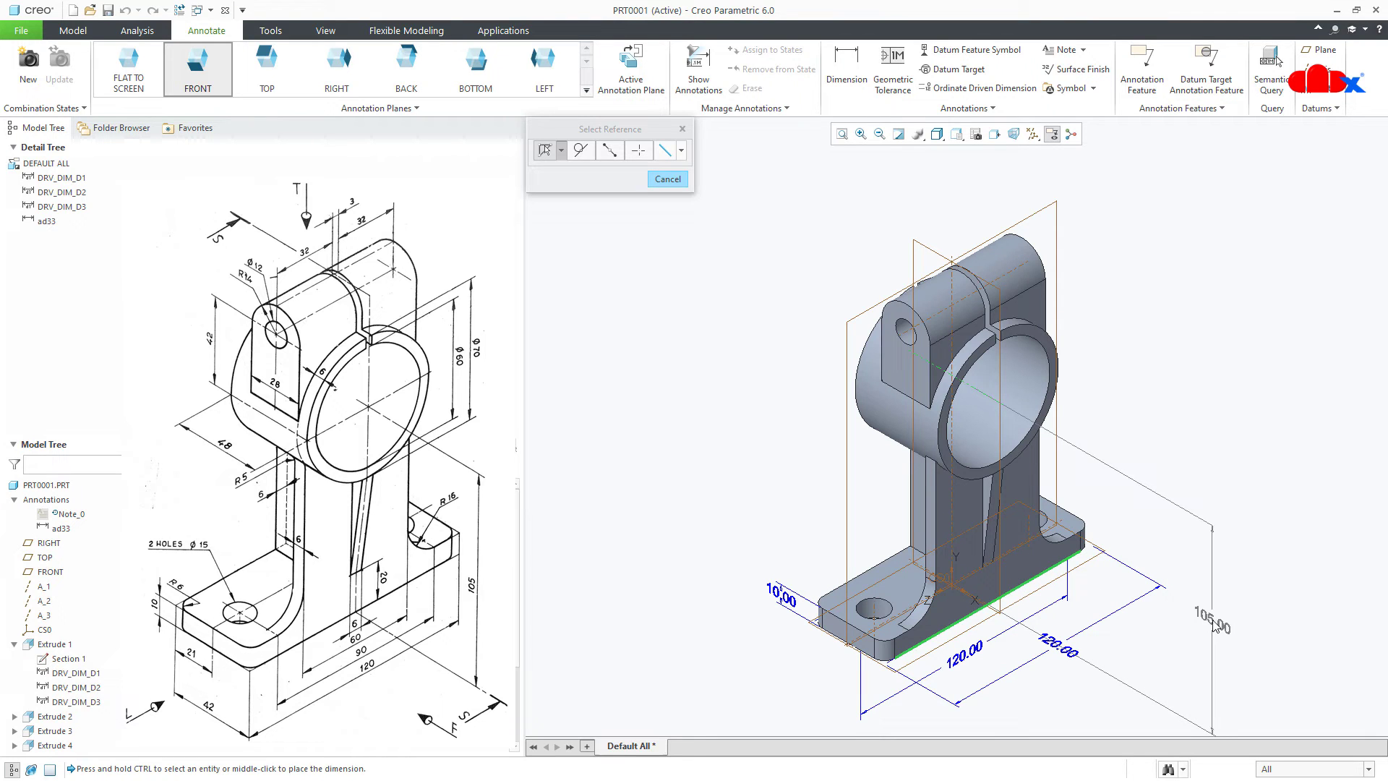
middle_click(1217, 626)
left_click(1255, 614)
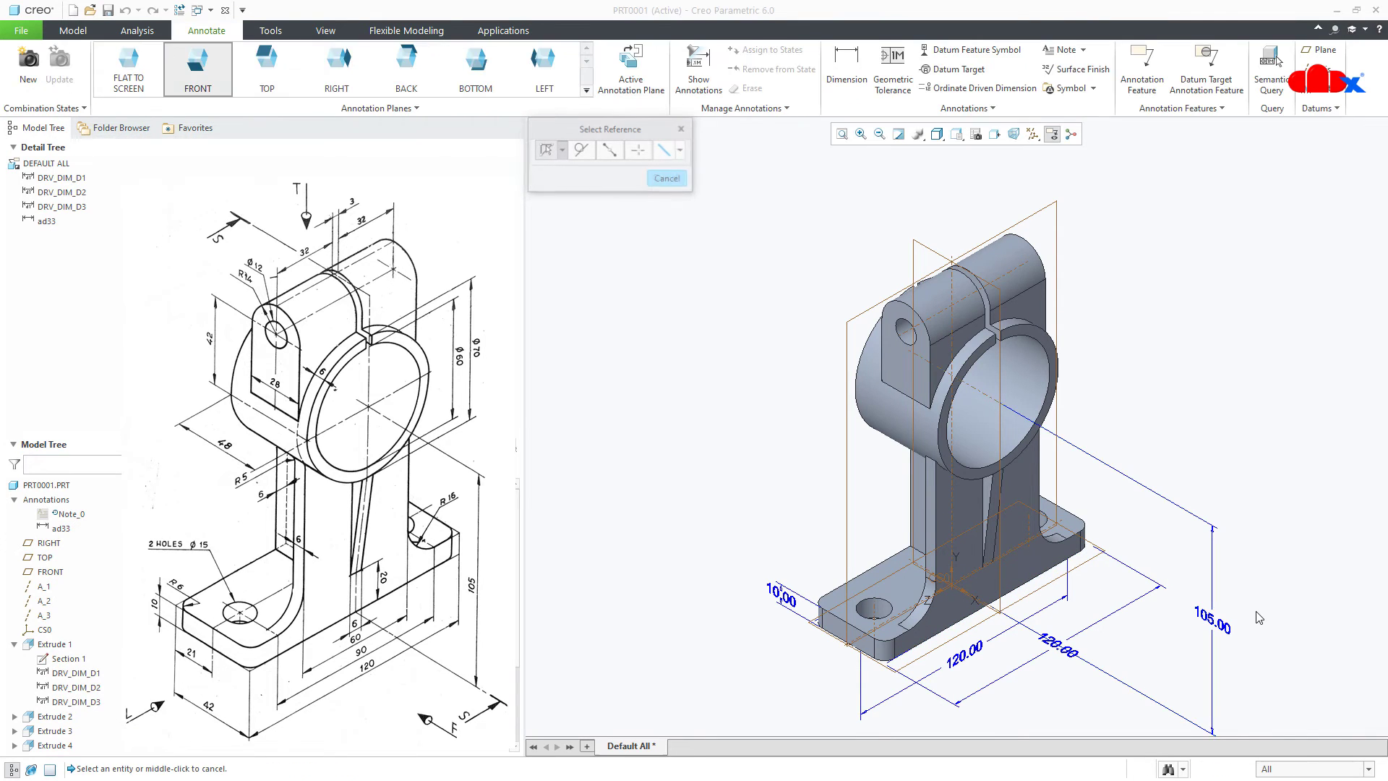
left_click(677, 183)
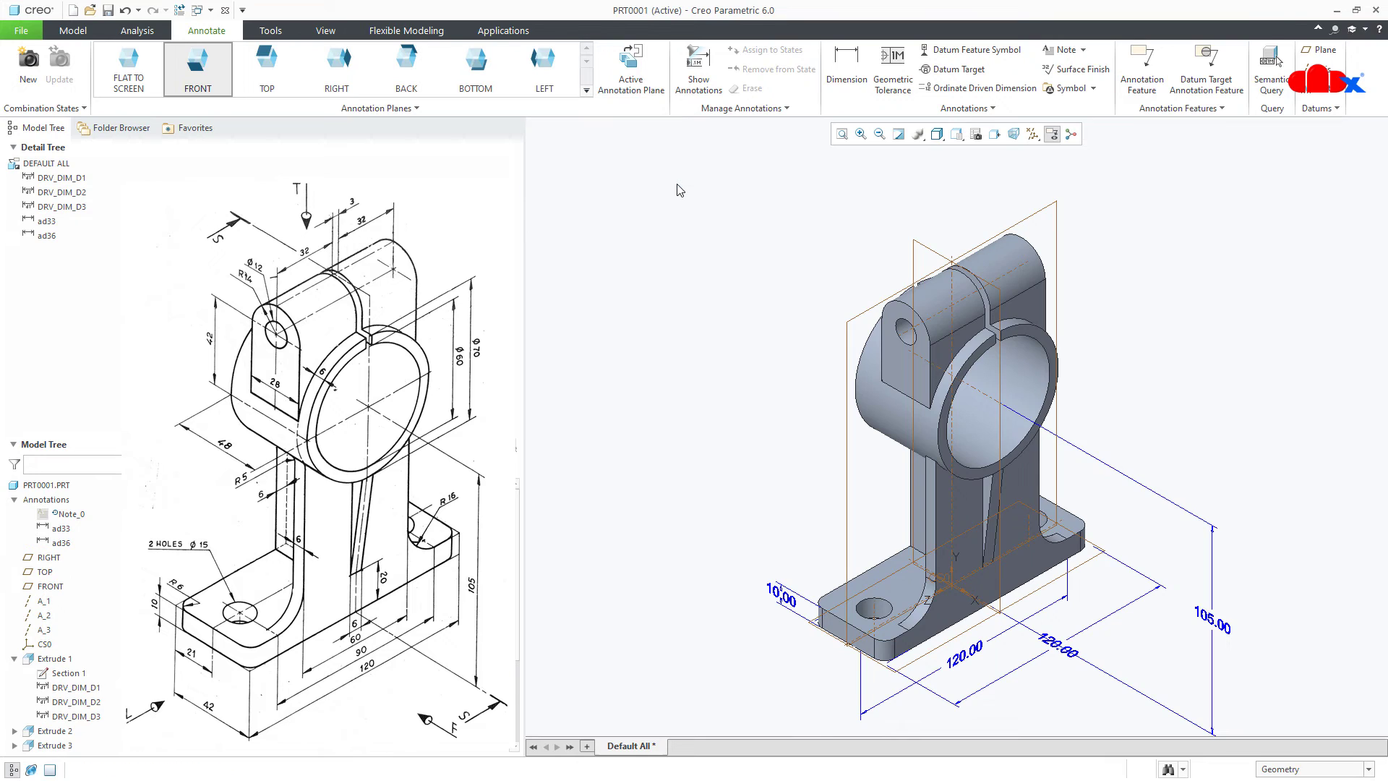
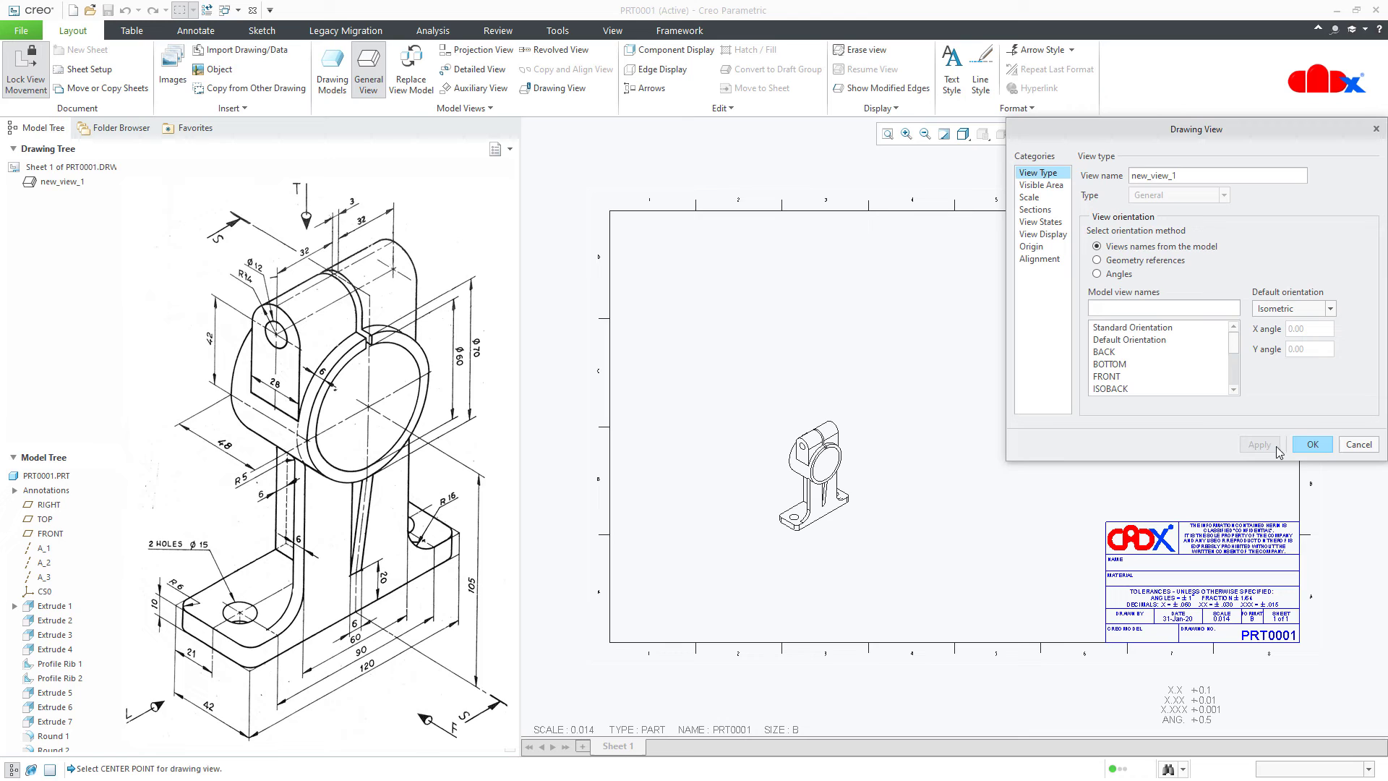
Step: Finish placing the isometric general view and set the sheet scale to 0.05
left_click(1344, 447)
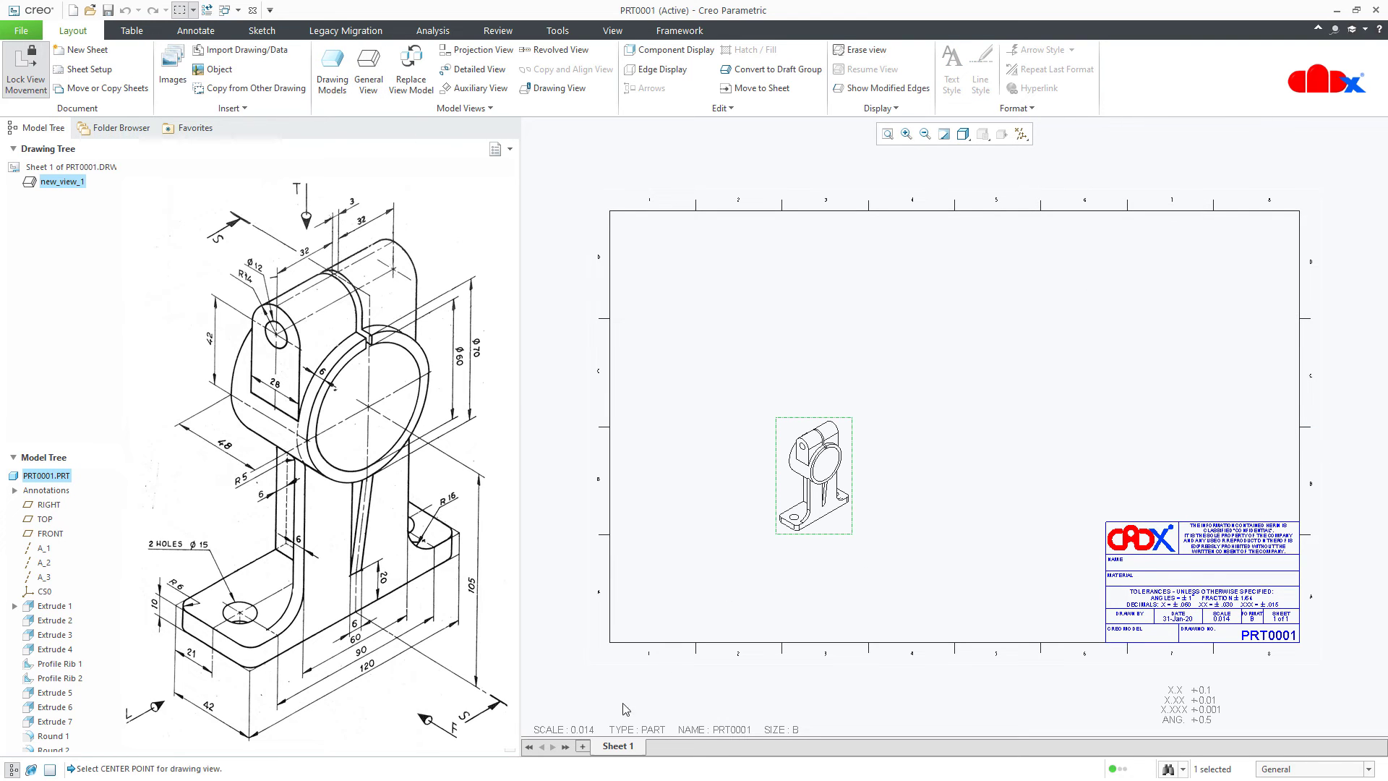
double_click(593, 730)
type(".")
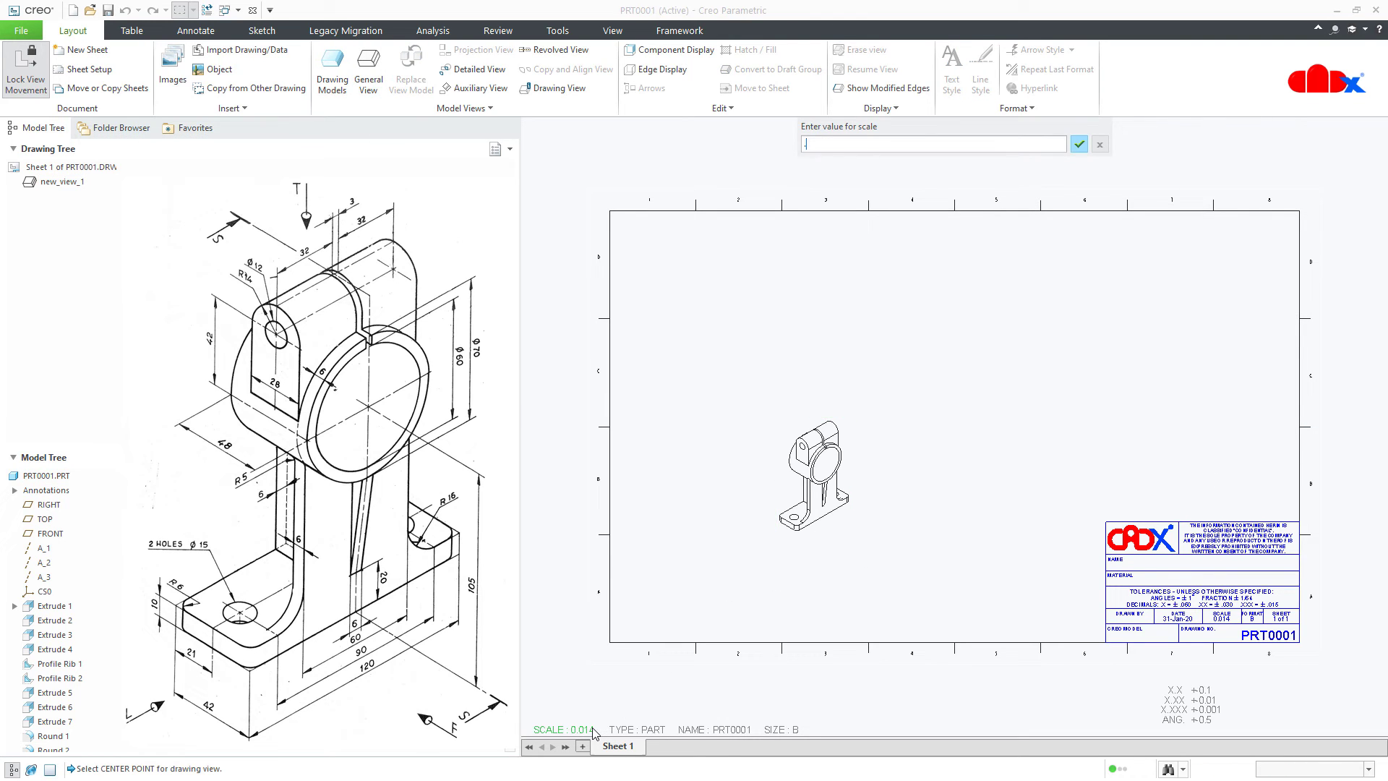
type("05")
key("Return")
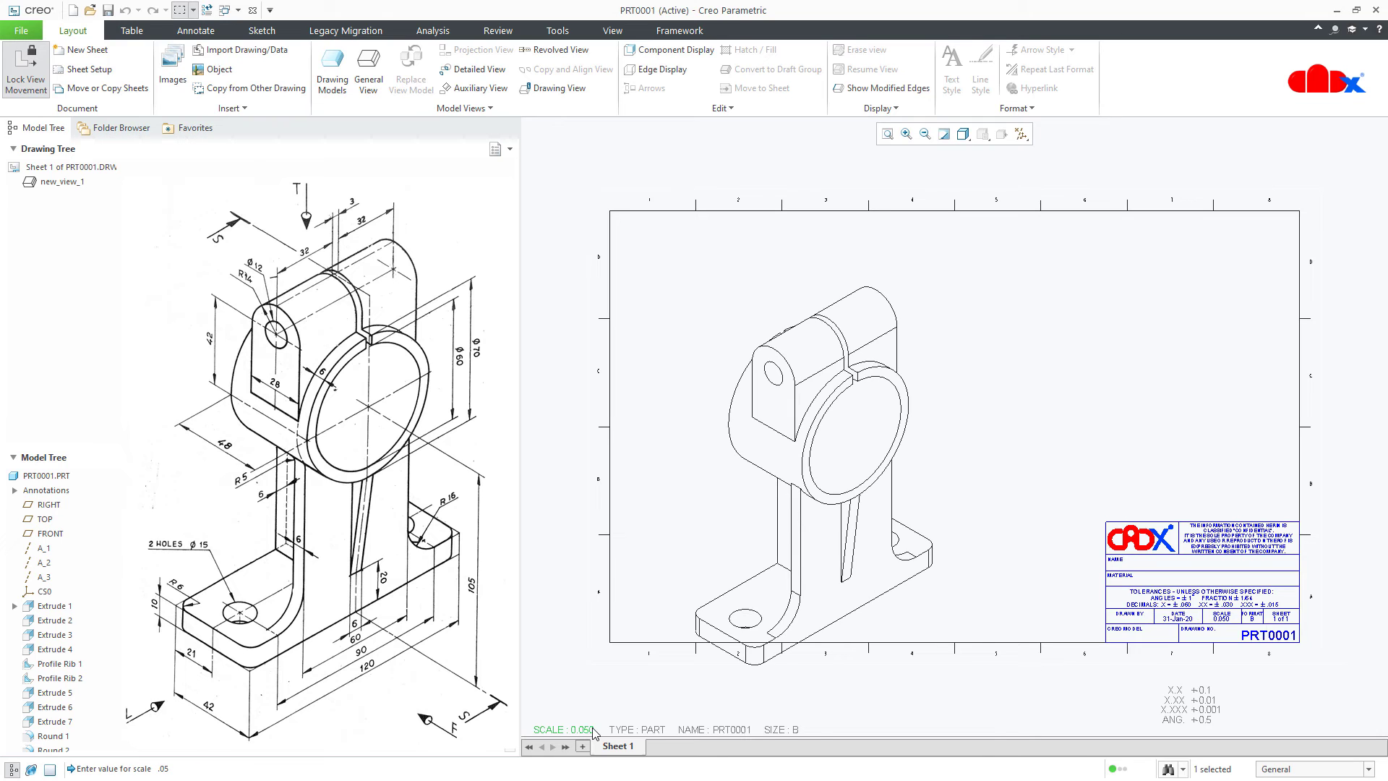
Step: Unlock view movement and move the isometric view up so that it lies inside the sheet border
left_click(871, 648)
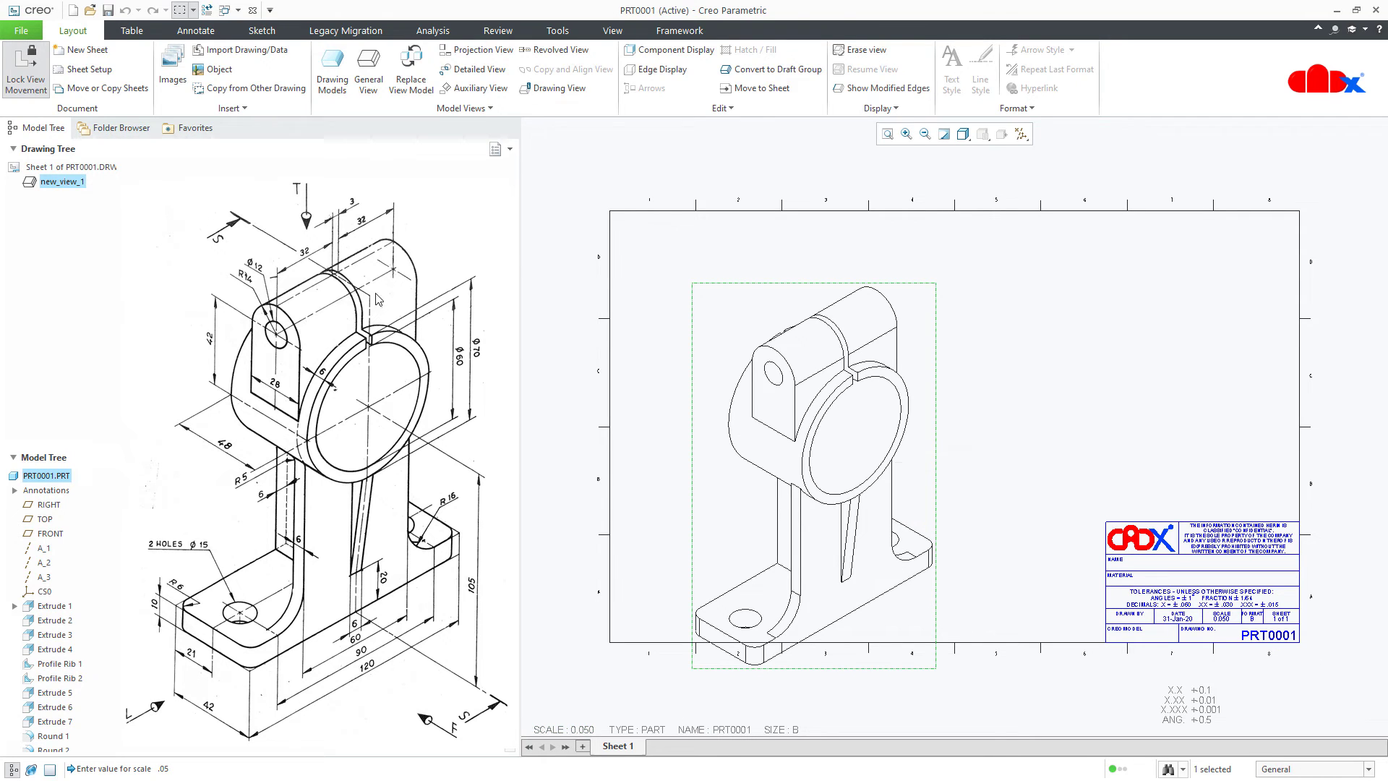
left_click(36, 80)
left_click_drag(831, 374, 878, 307)
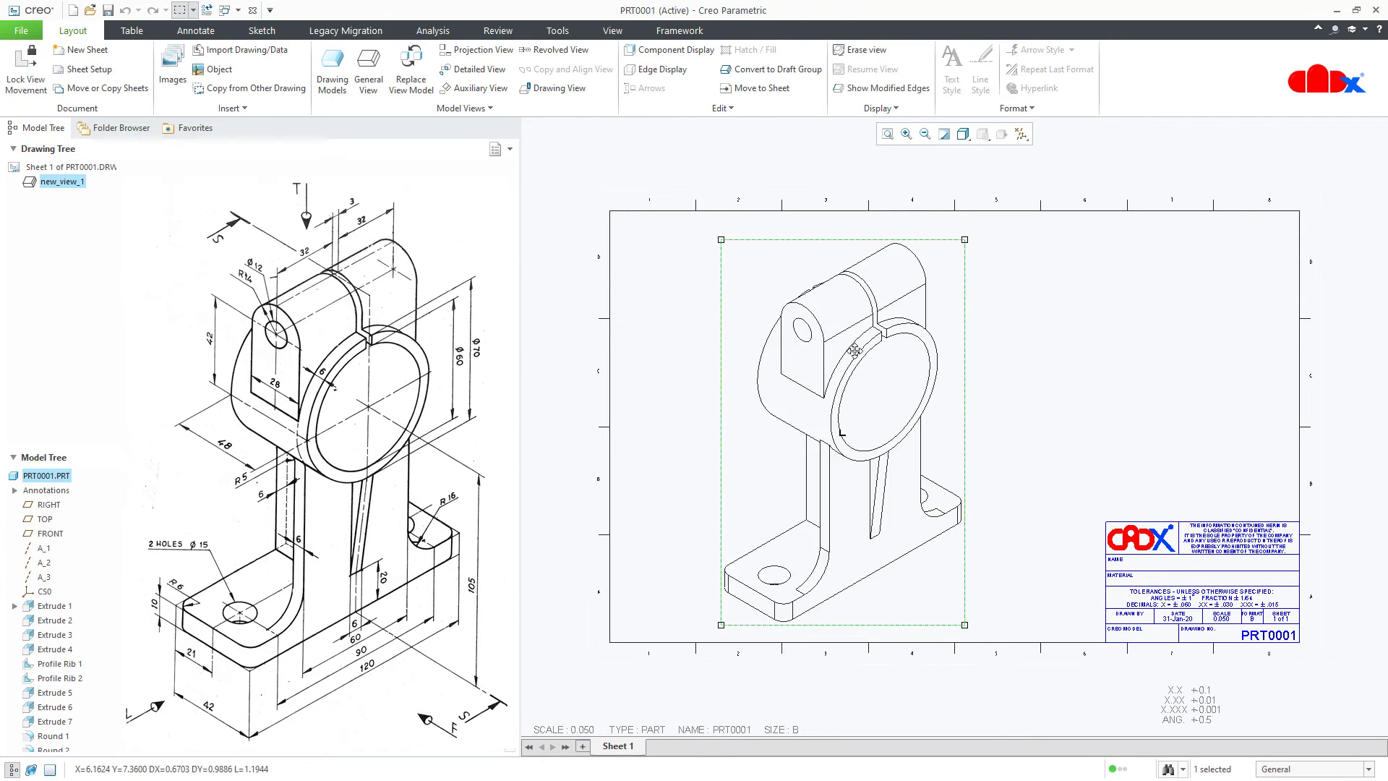
left_click(1016, 444)
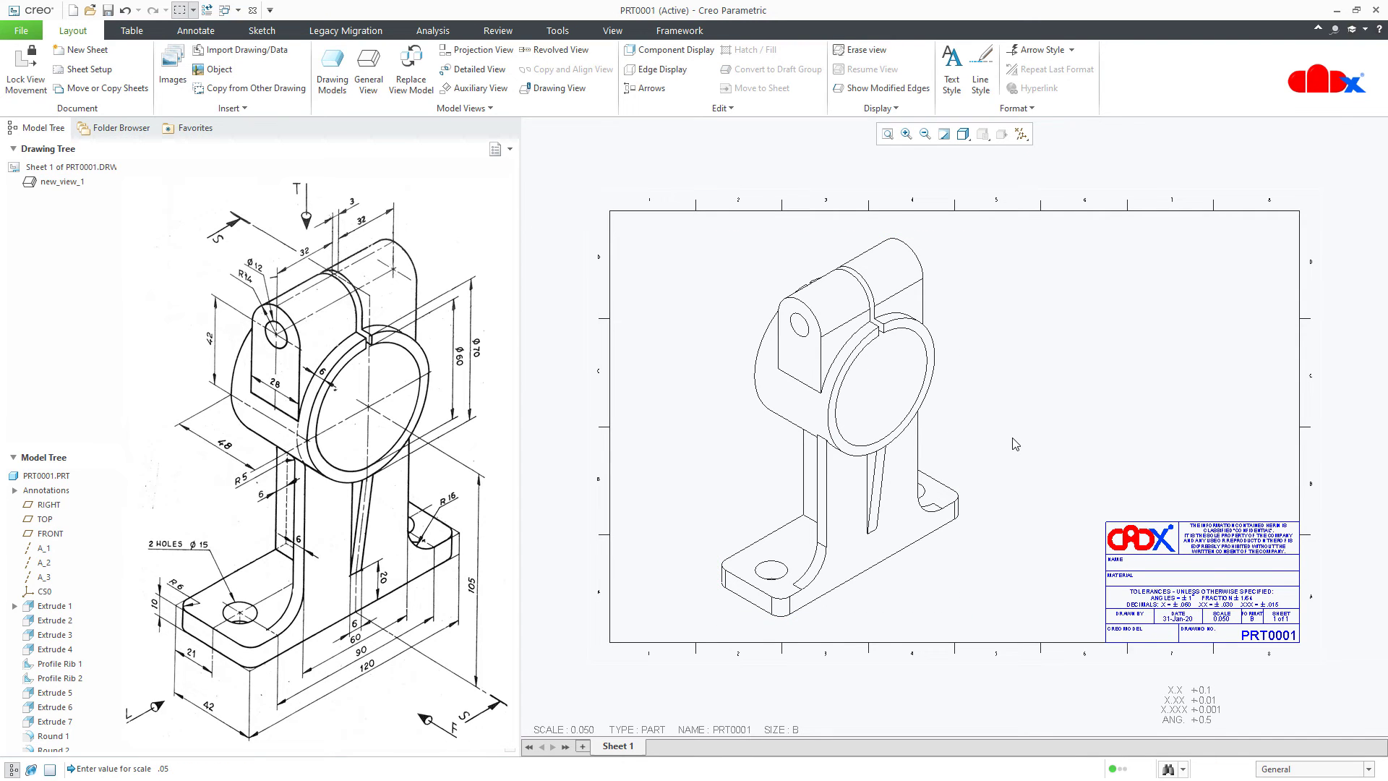
Step: Open the detail options in the drawing properties and search for options containing "3d"
left_click(21, 31)
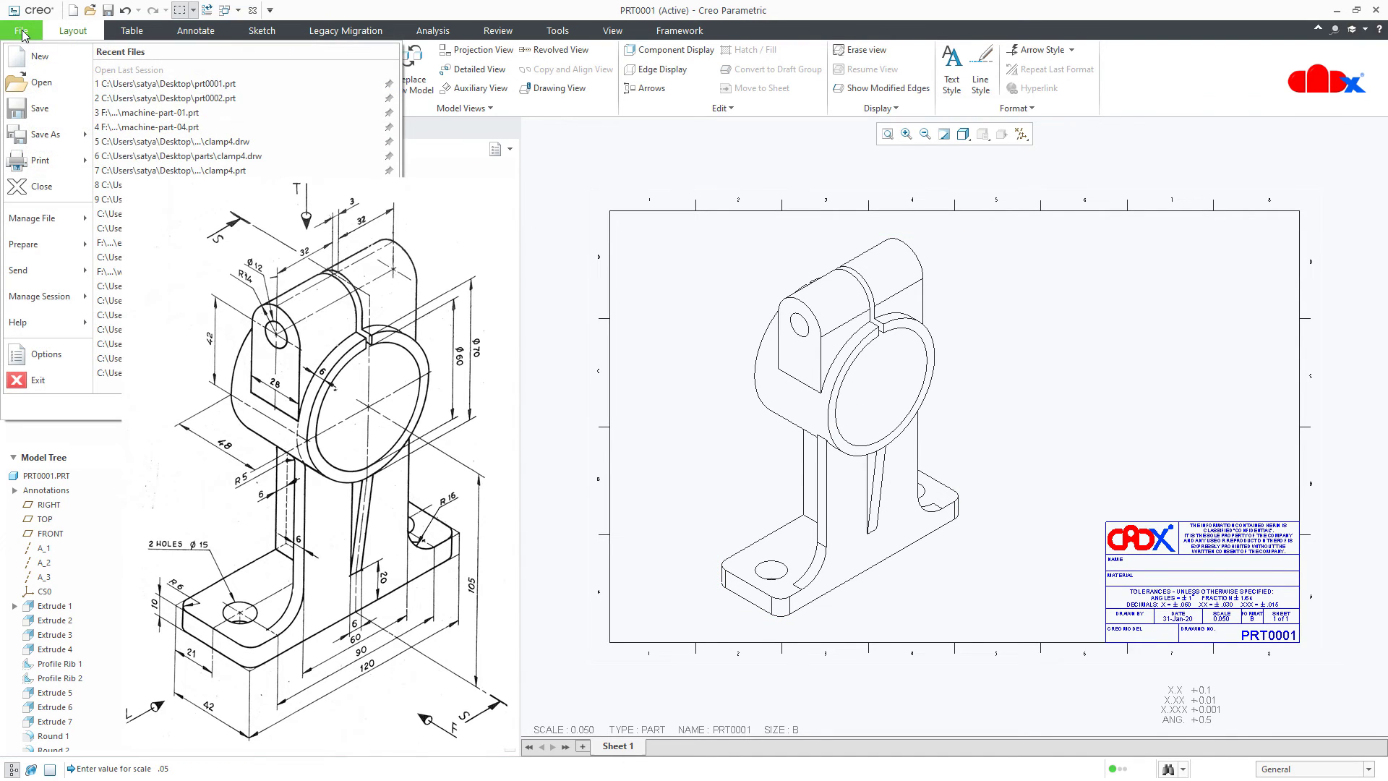
mouse_move(25, 245)
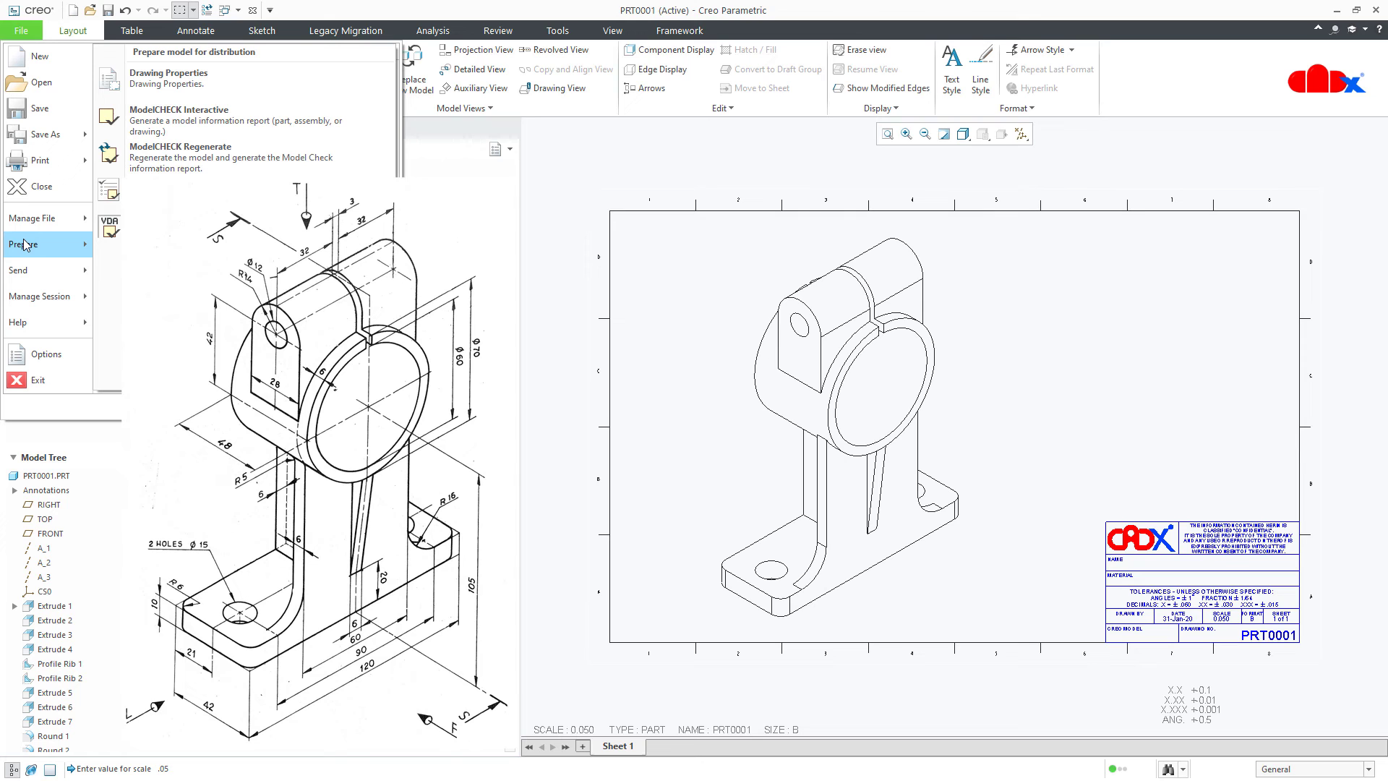
left_click(168, 78)
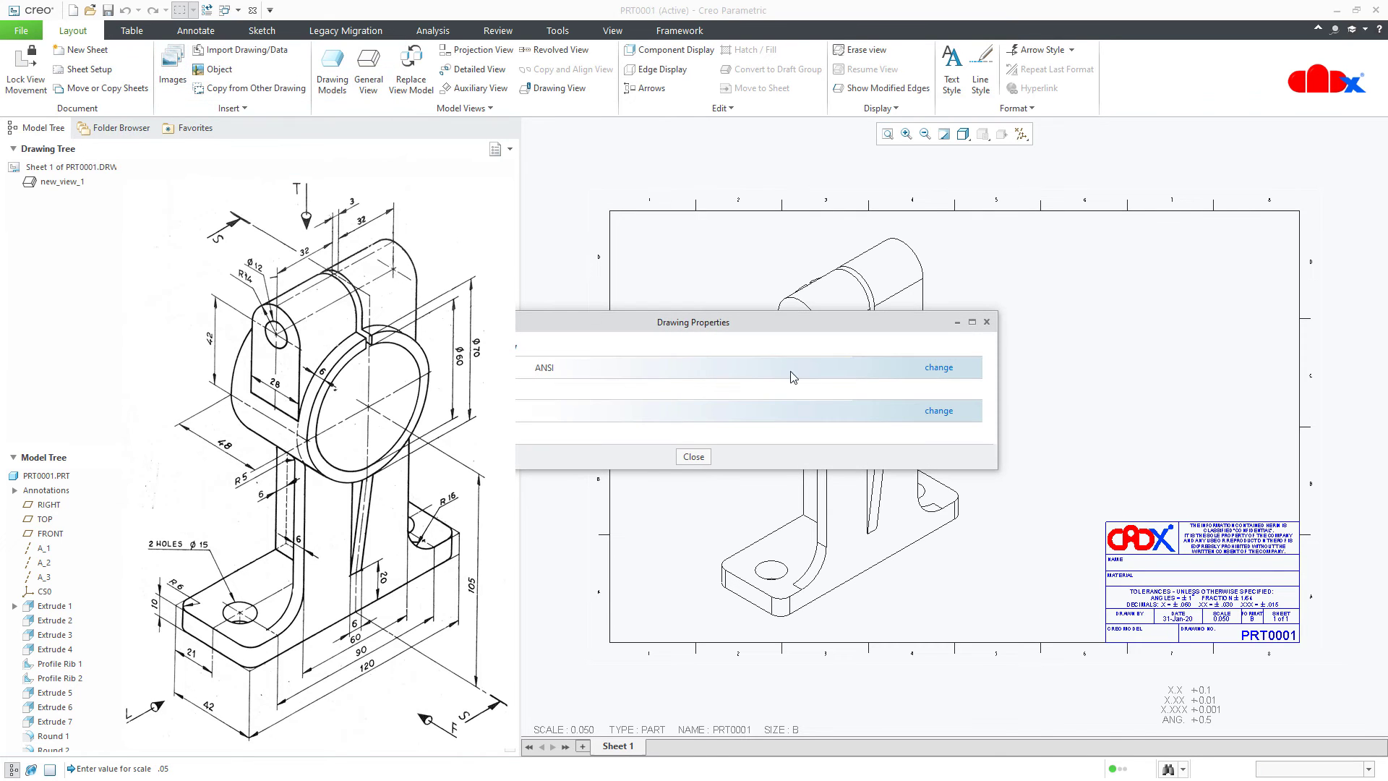
left_click(939, 411)
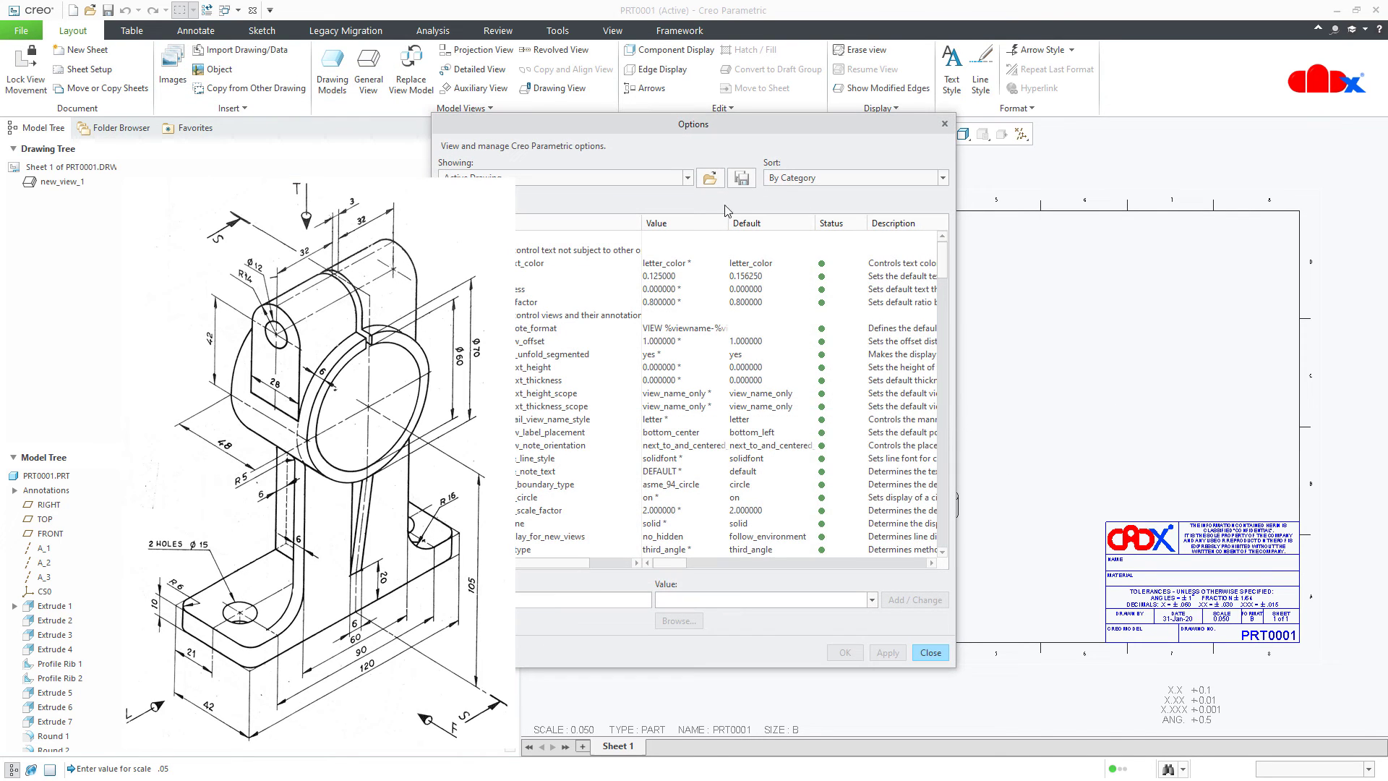
left_click_drag(737, 128, 870, 117)
left_click(598, 607)
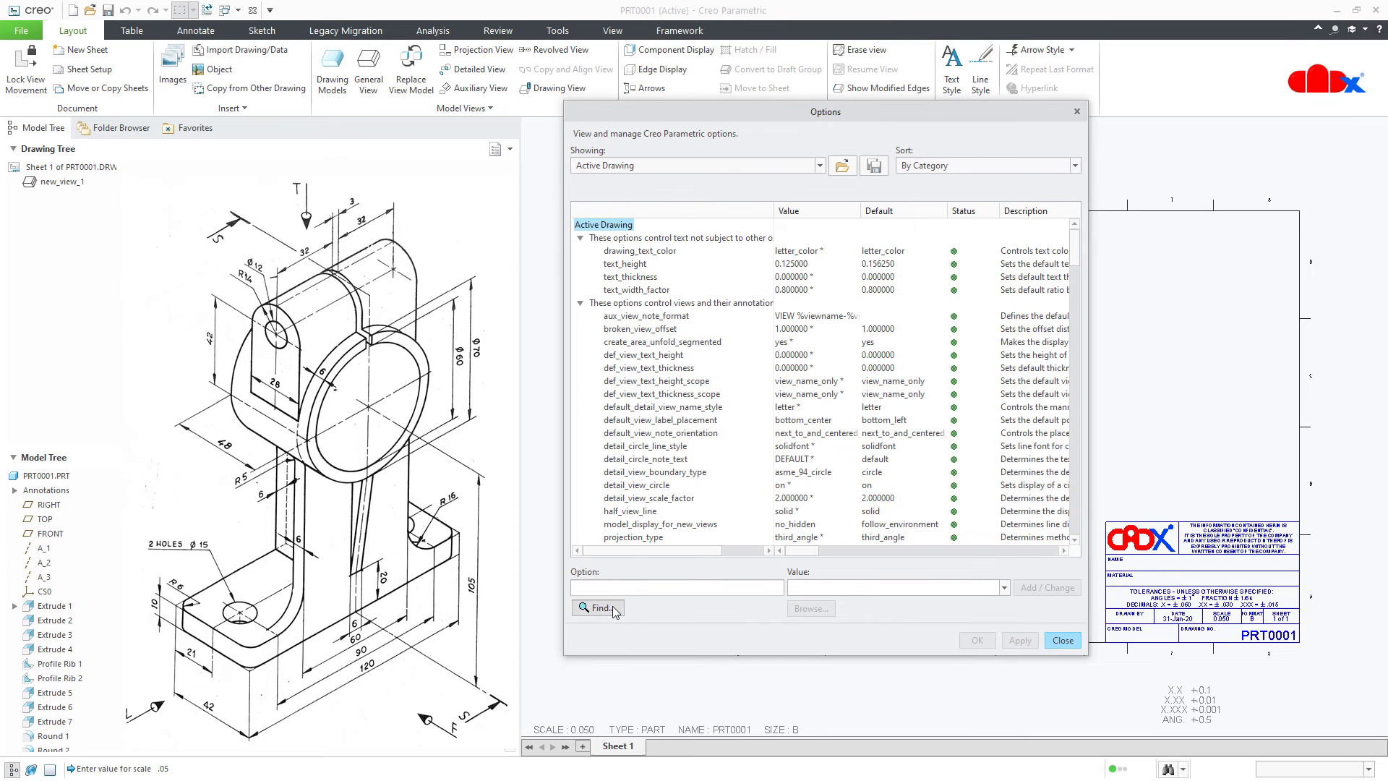
type("3d")
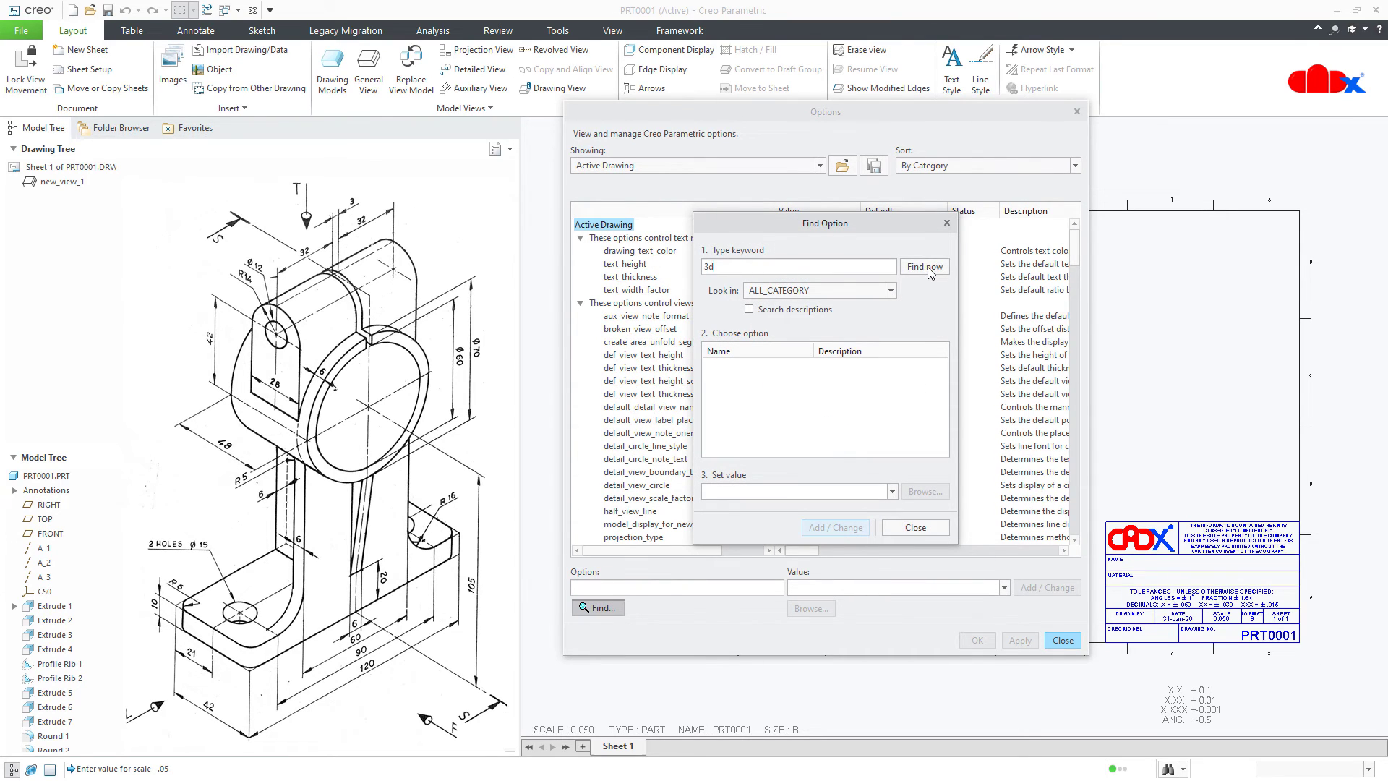
left_click(929, 268)
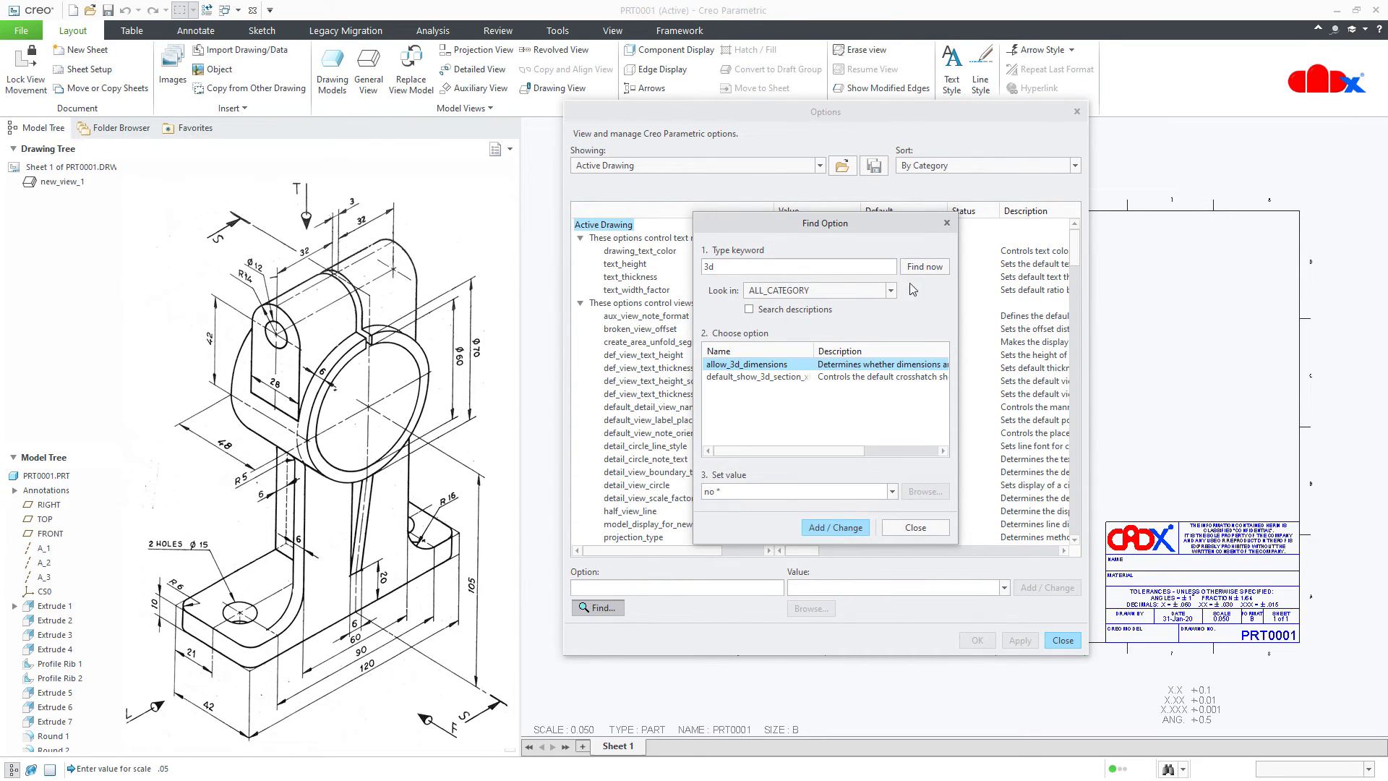
Step: Set the allow_3d_dimensions option to yes, apply the change and close the drawing properties
left_click(893, 492)
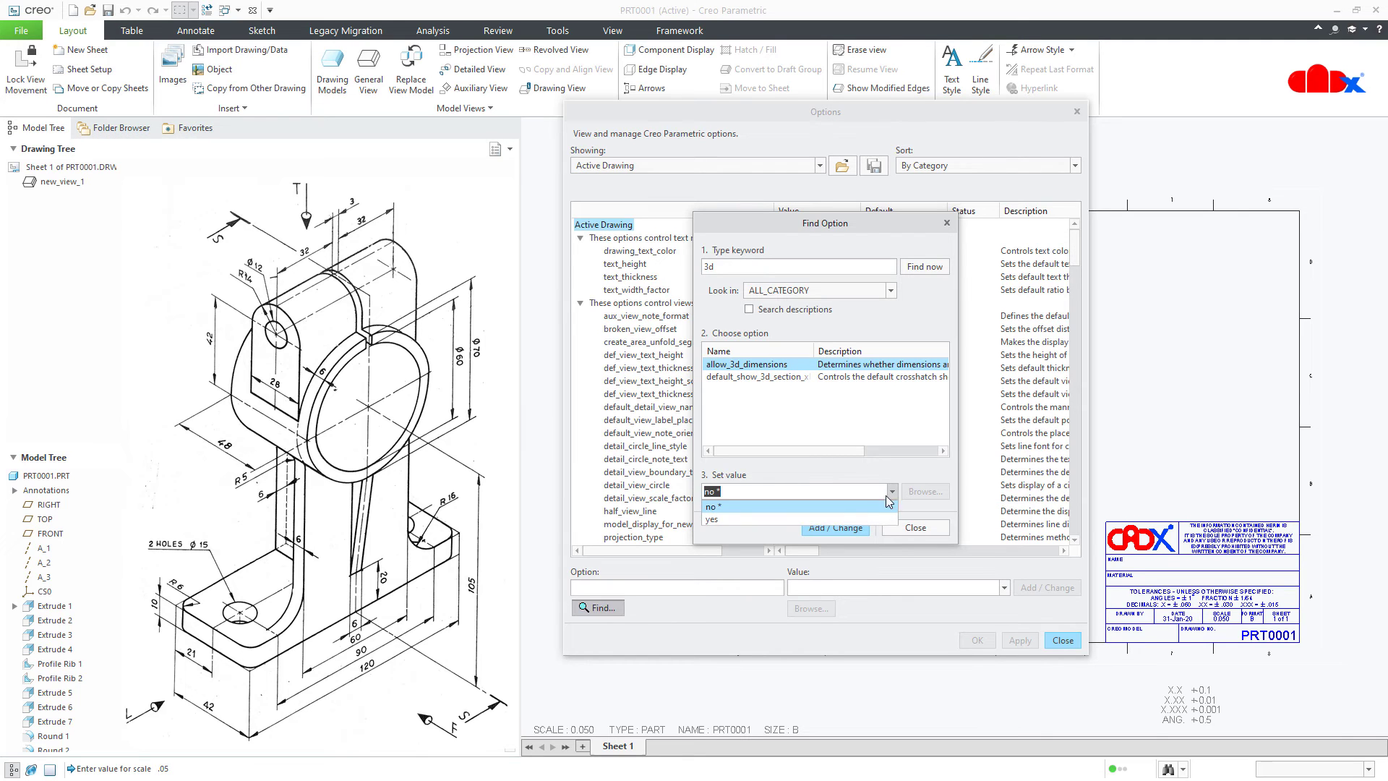
left_click(857, 519)
left_click(858, 530)
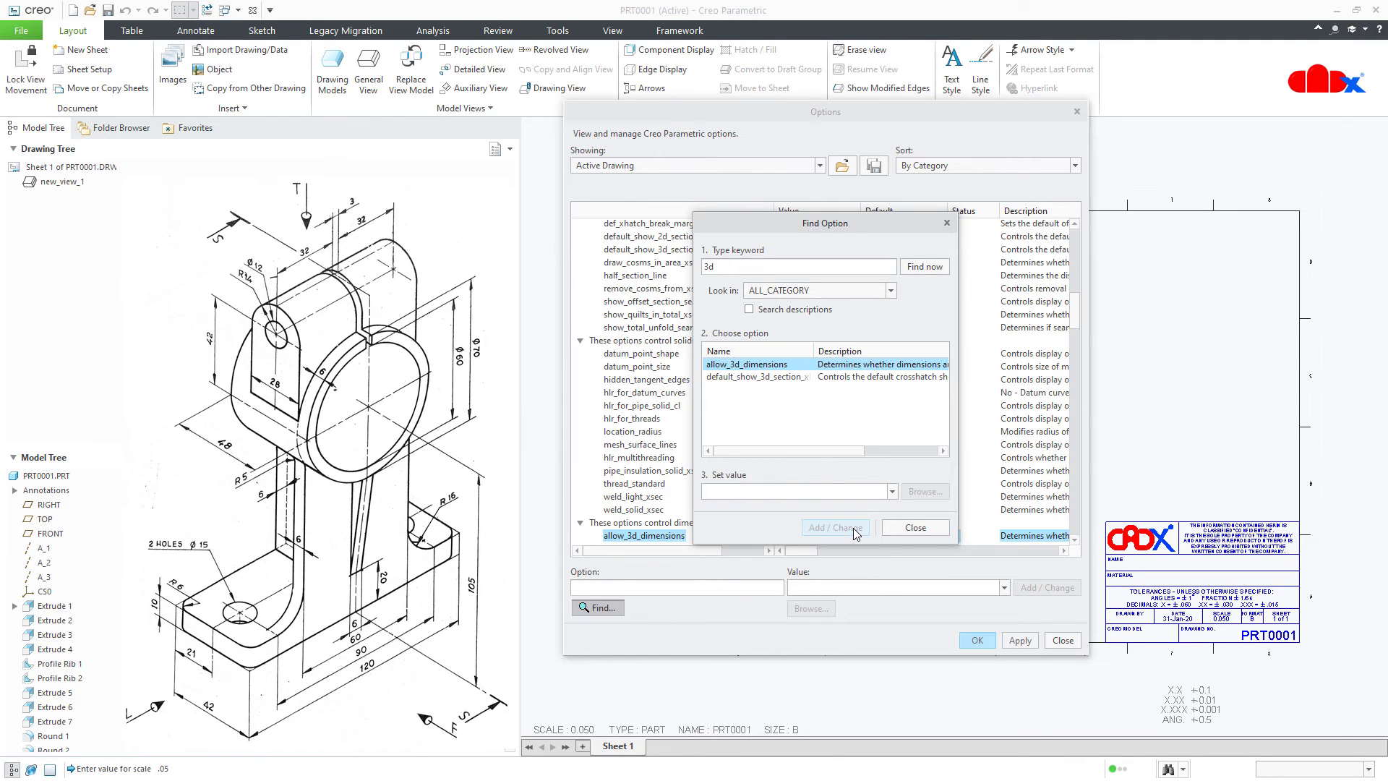
left_click(914, 532)
left_click(1020, 642)
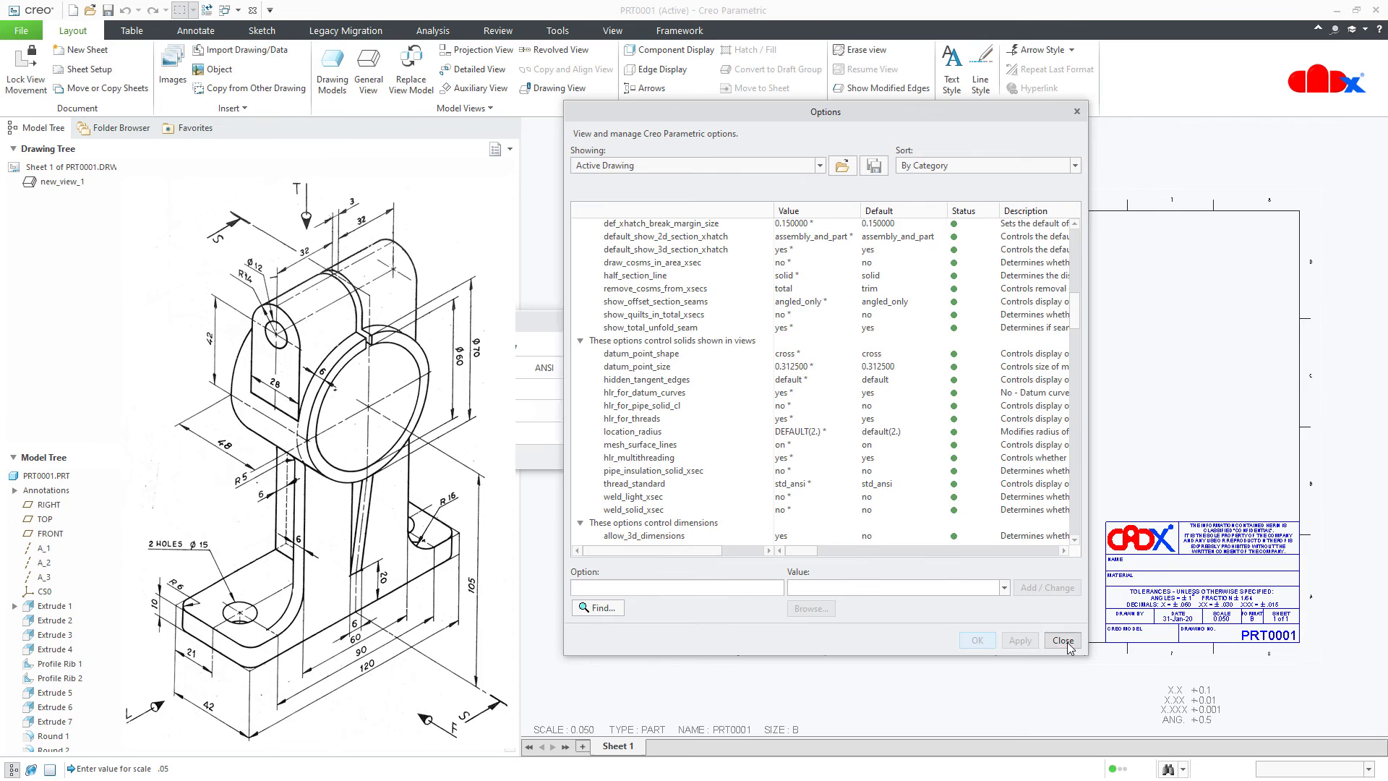
left_click(1064, 641)
left_click(694, 458)
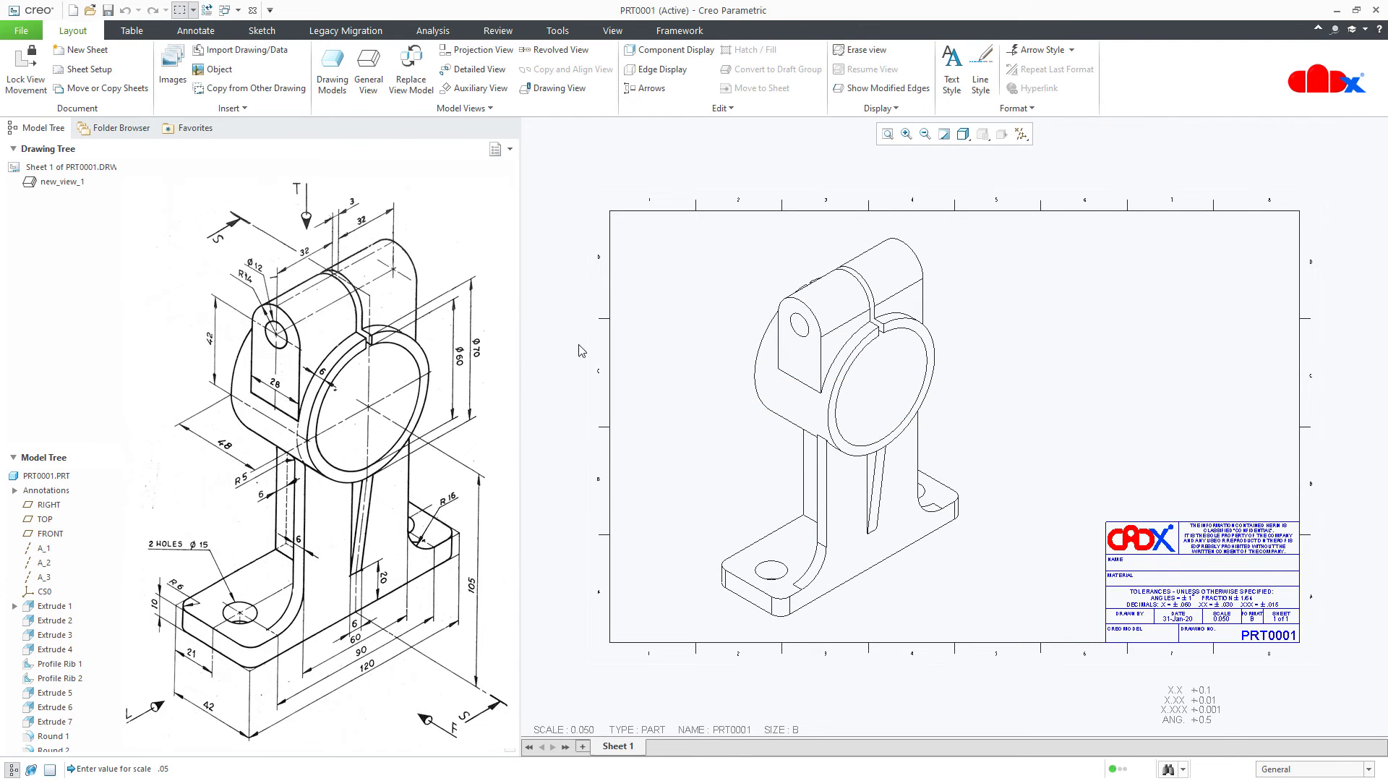
Step: Show the 120 mm driving dimension d3 and the 105 mm dimension ad36 of Extrude 1 in the isometric view
left_click(195, 31)
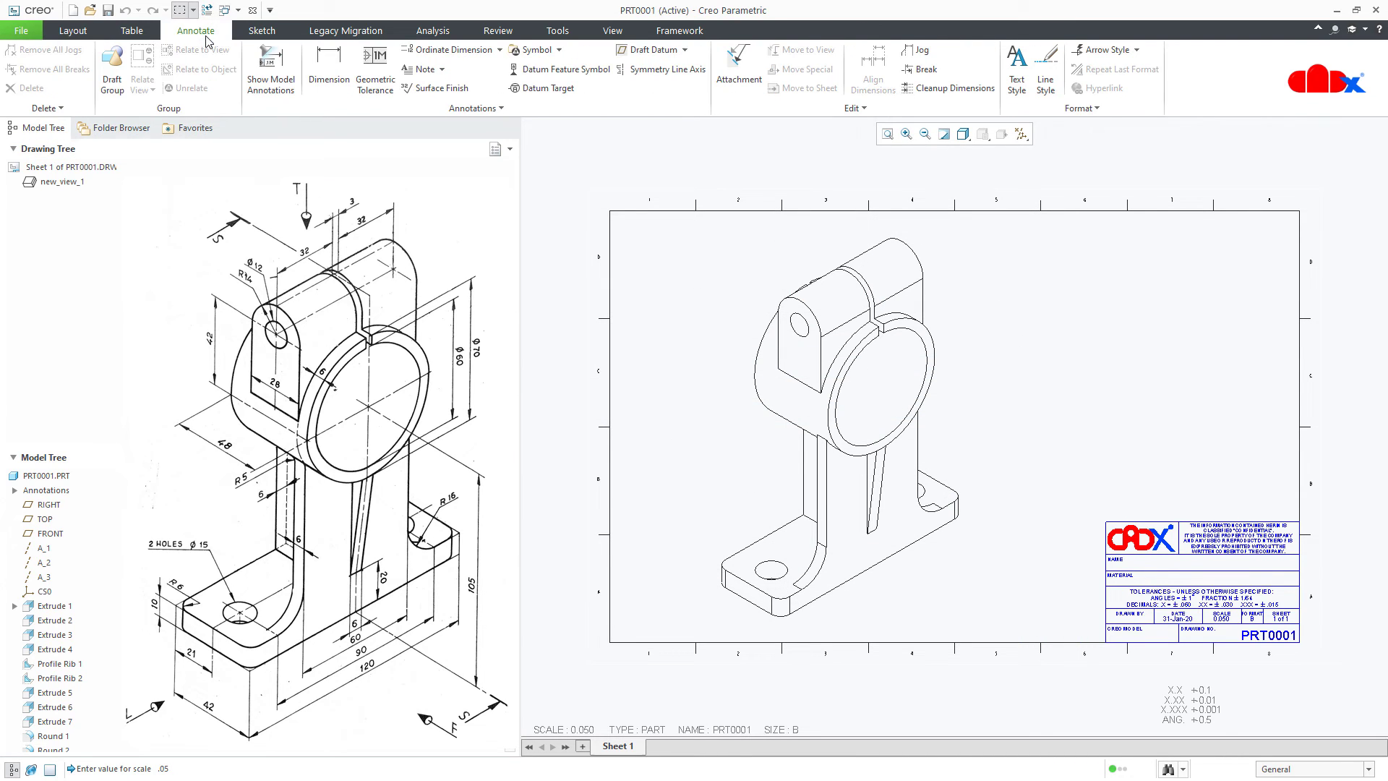
left_click(270, 79)
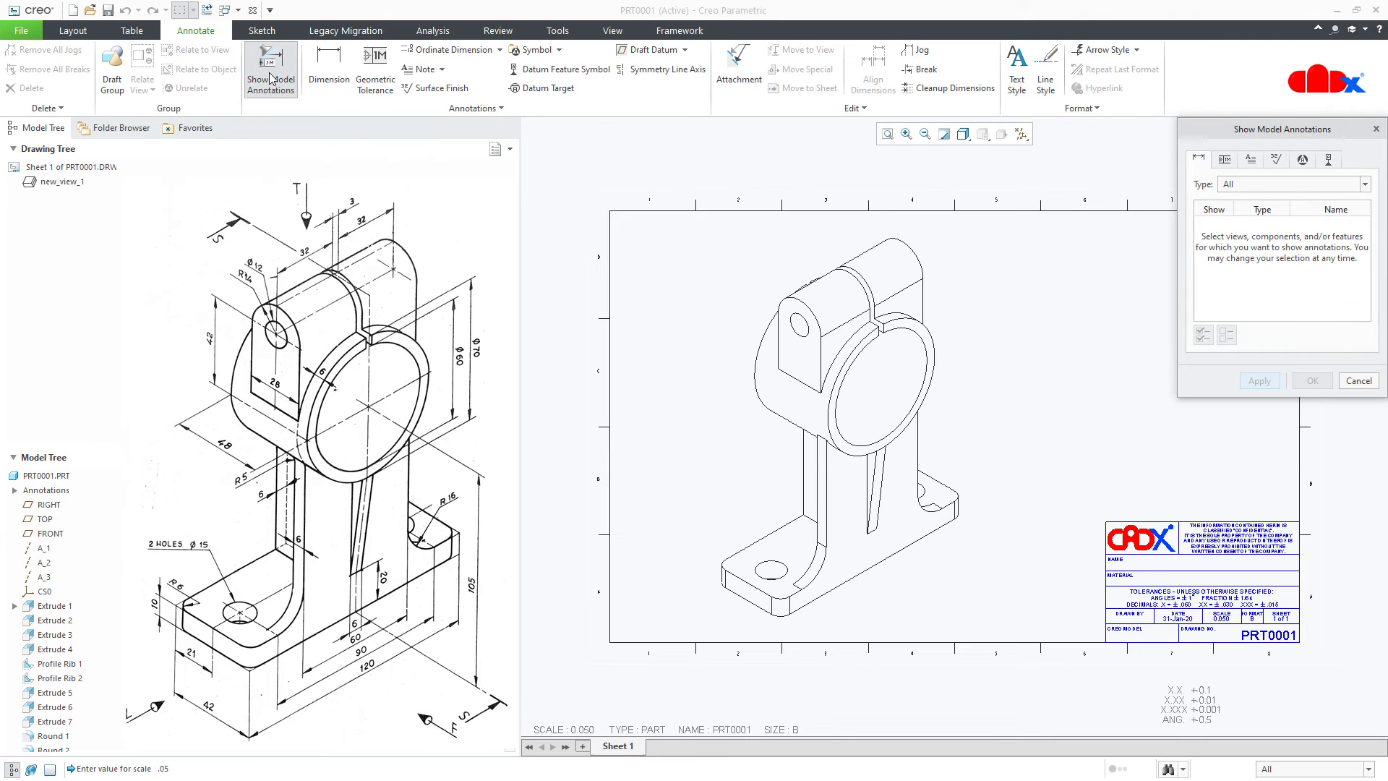
left_click(56, 605)
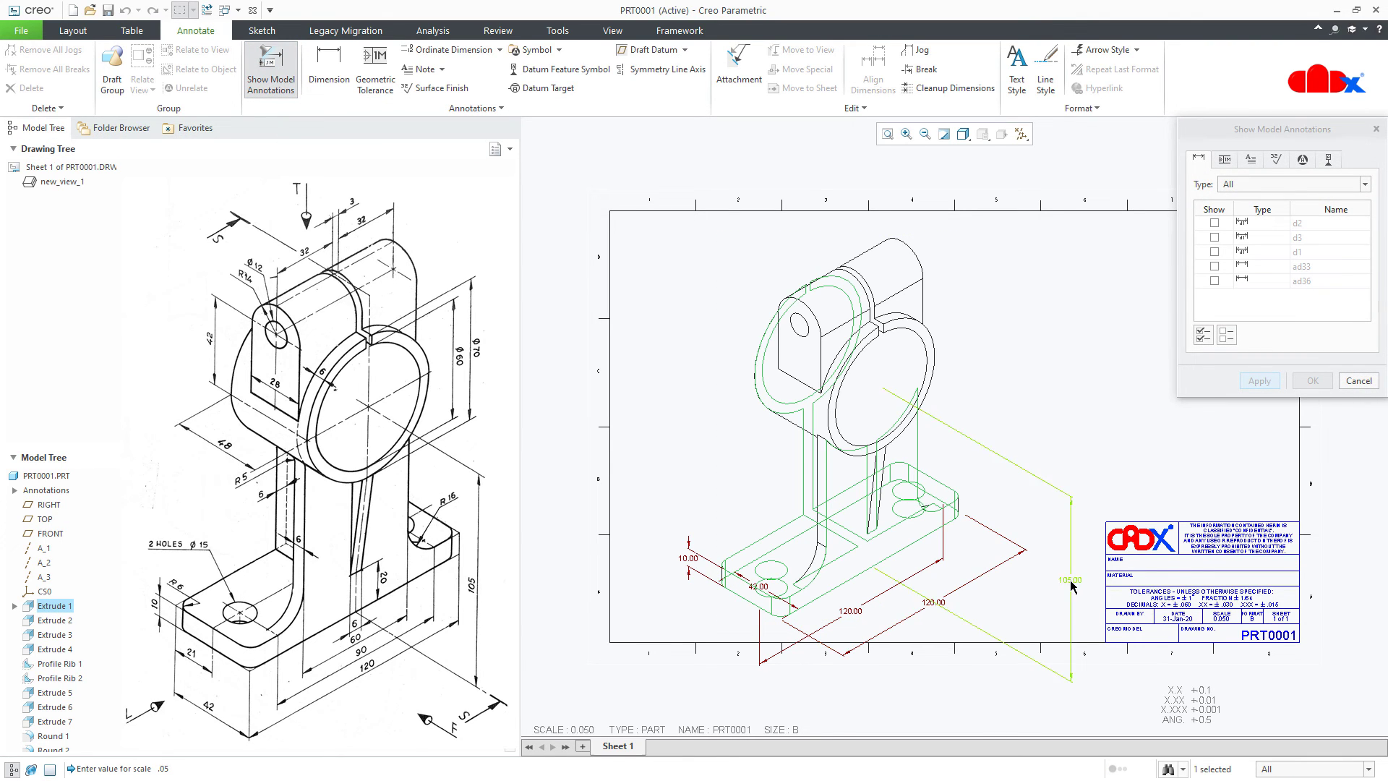
left_click(938, 603)
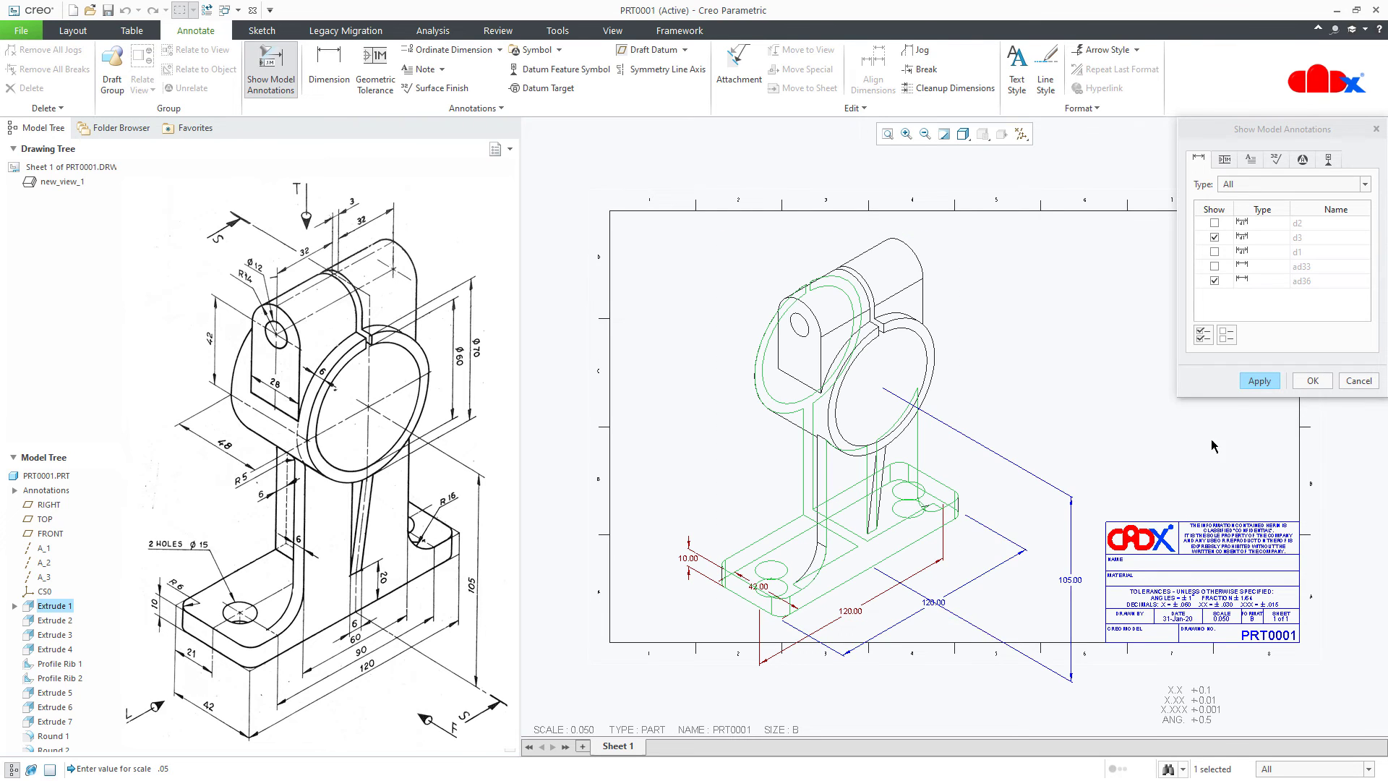
left_click(1260, 381)
Step: Show the 105 mm height dimension of Extrude 2 in the isometric view
left_click(50, 620)
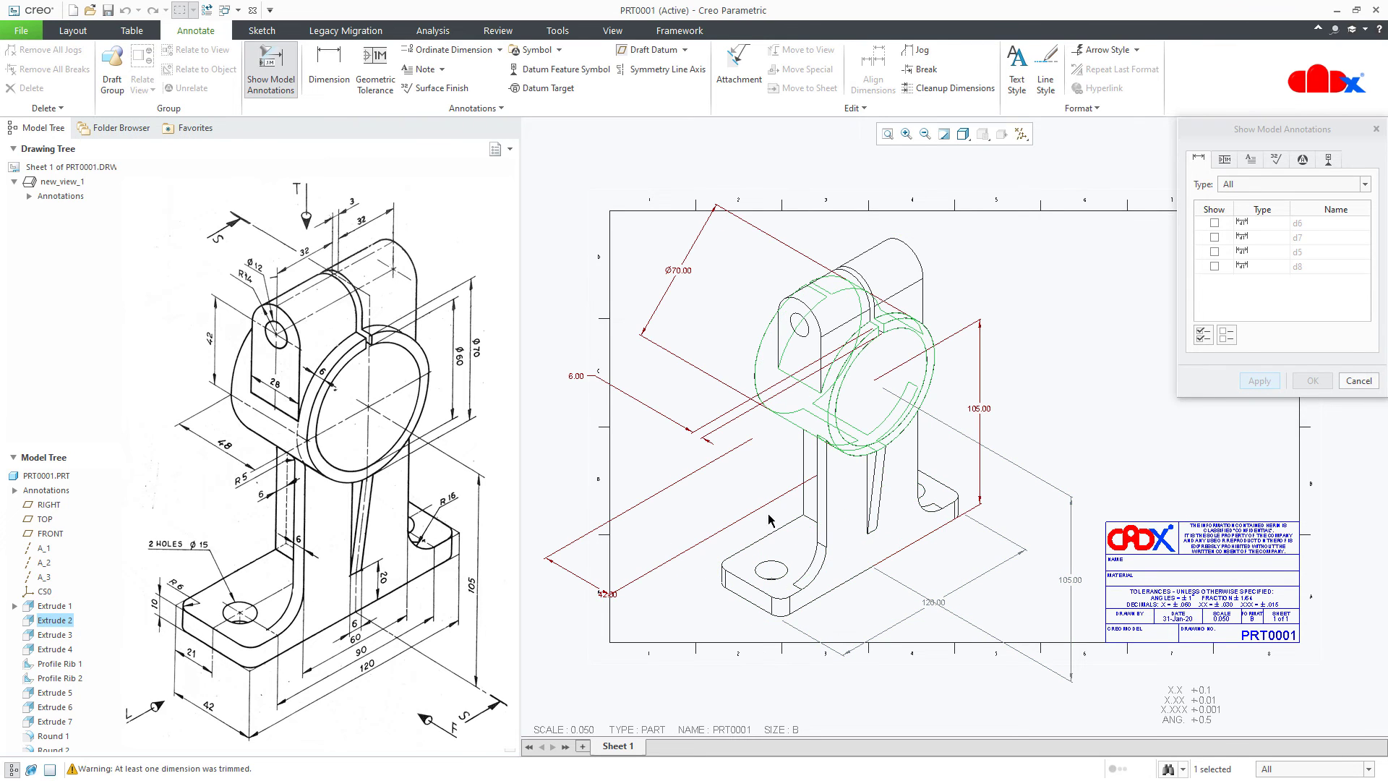
left_click(976, 423)
left_click(1262, 383)
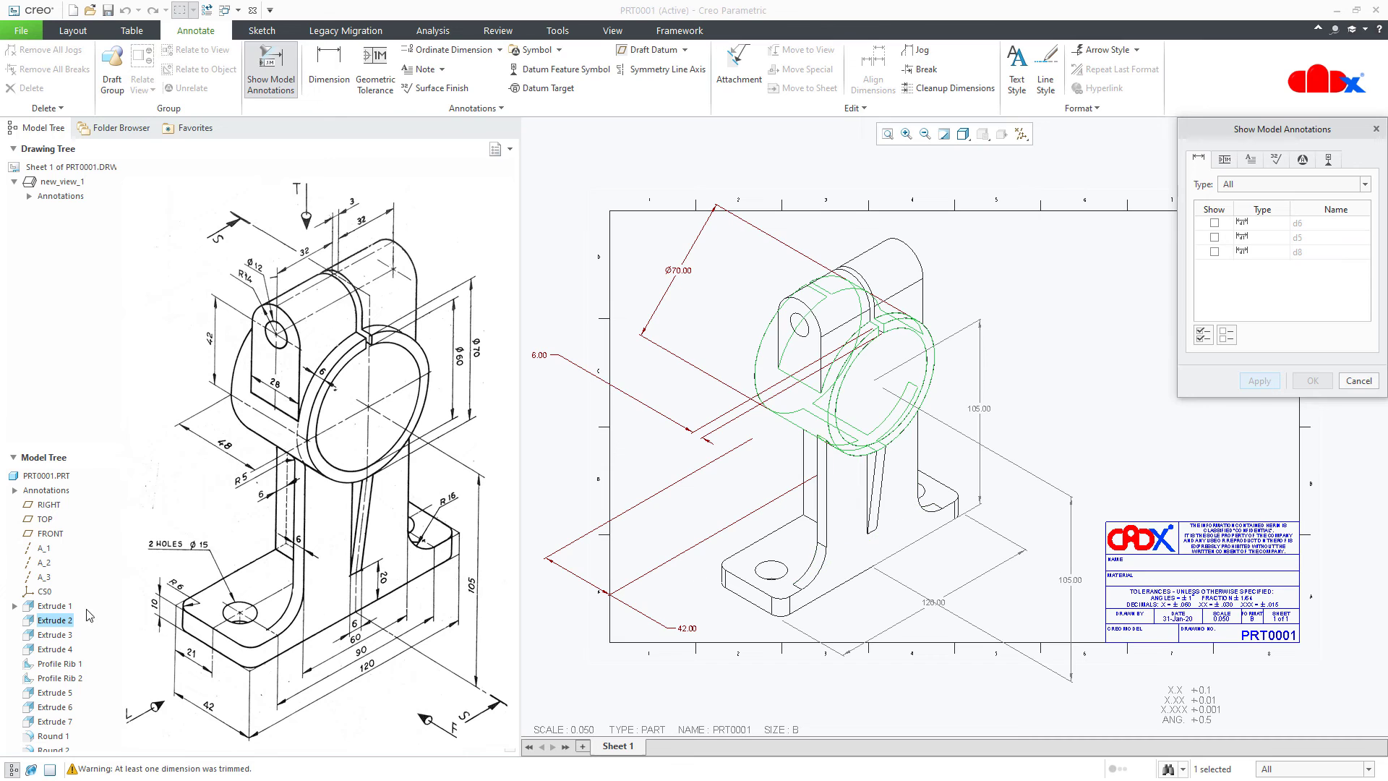
Step: Show the 6 mm dimension of Extrude 3 in the isometric view and finish showing model annotations
left_click(55, 635)
left_click(736, 591)
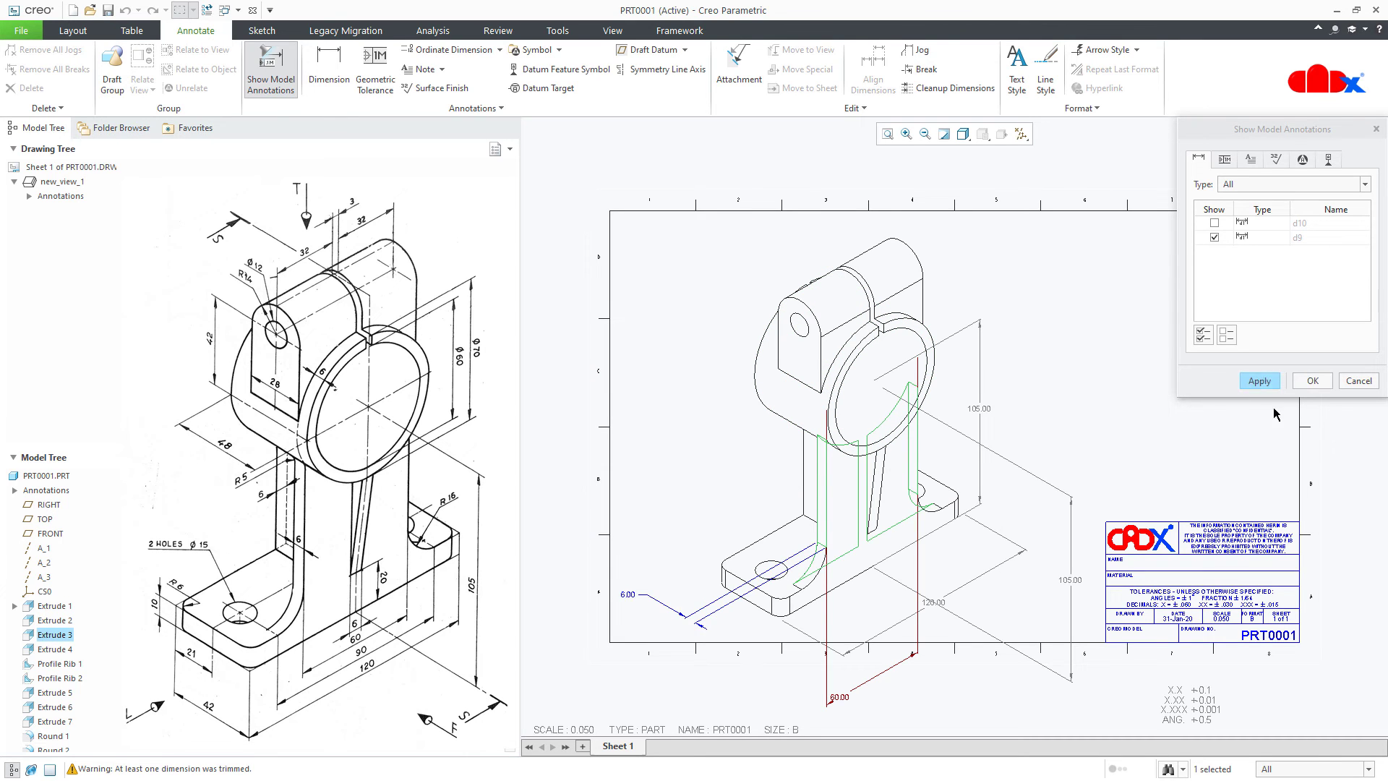
left_click(1259, 381)
left_click(1358, 381)
Step: Delete the outer duplicate 105 mm dimension and move the 120 mm dimension closer to the base plate
left_click(1048, 597)
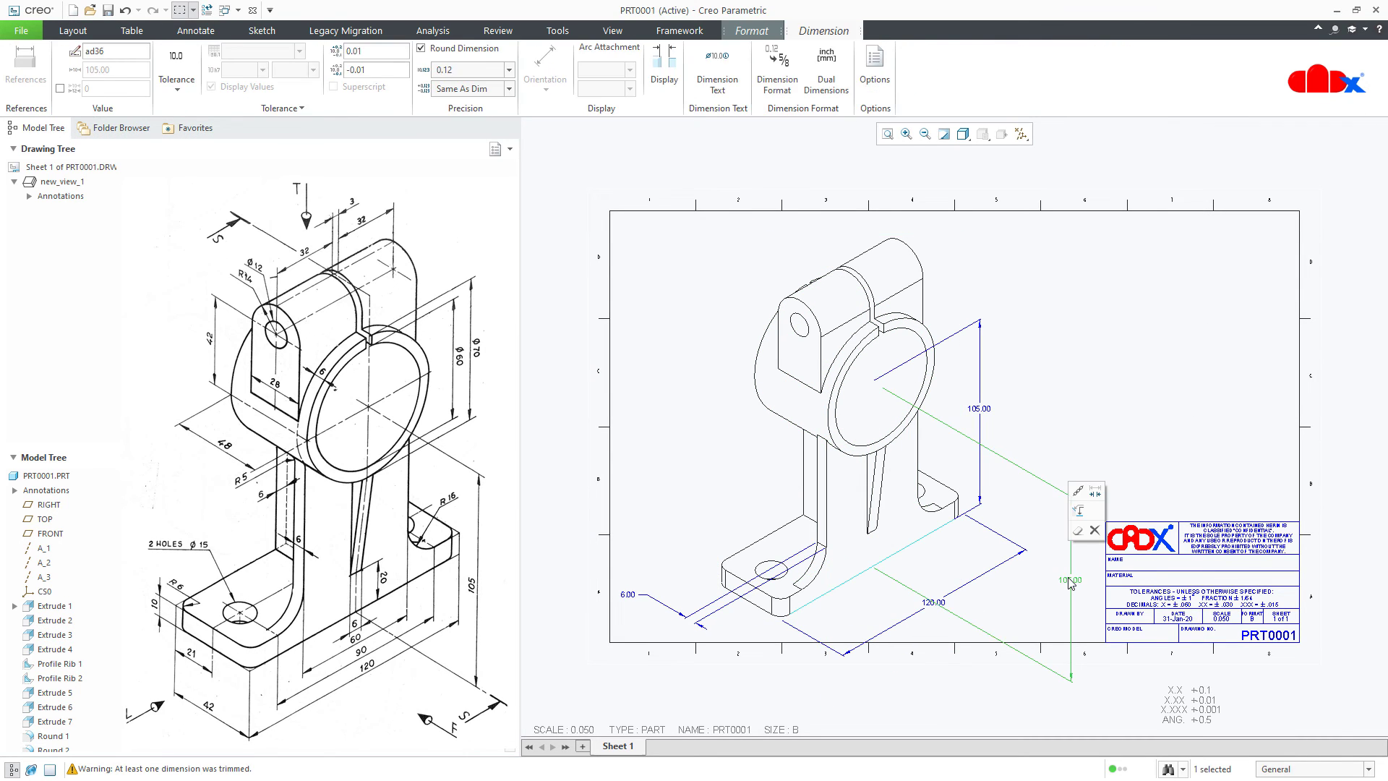
key("Delete")
left_click(995, 601)
left_click(934, 602)
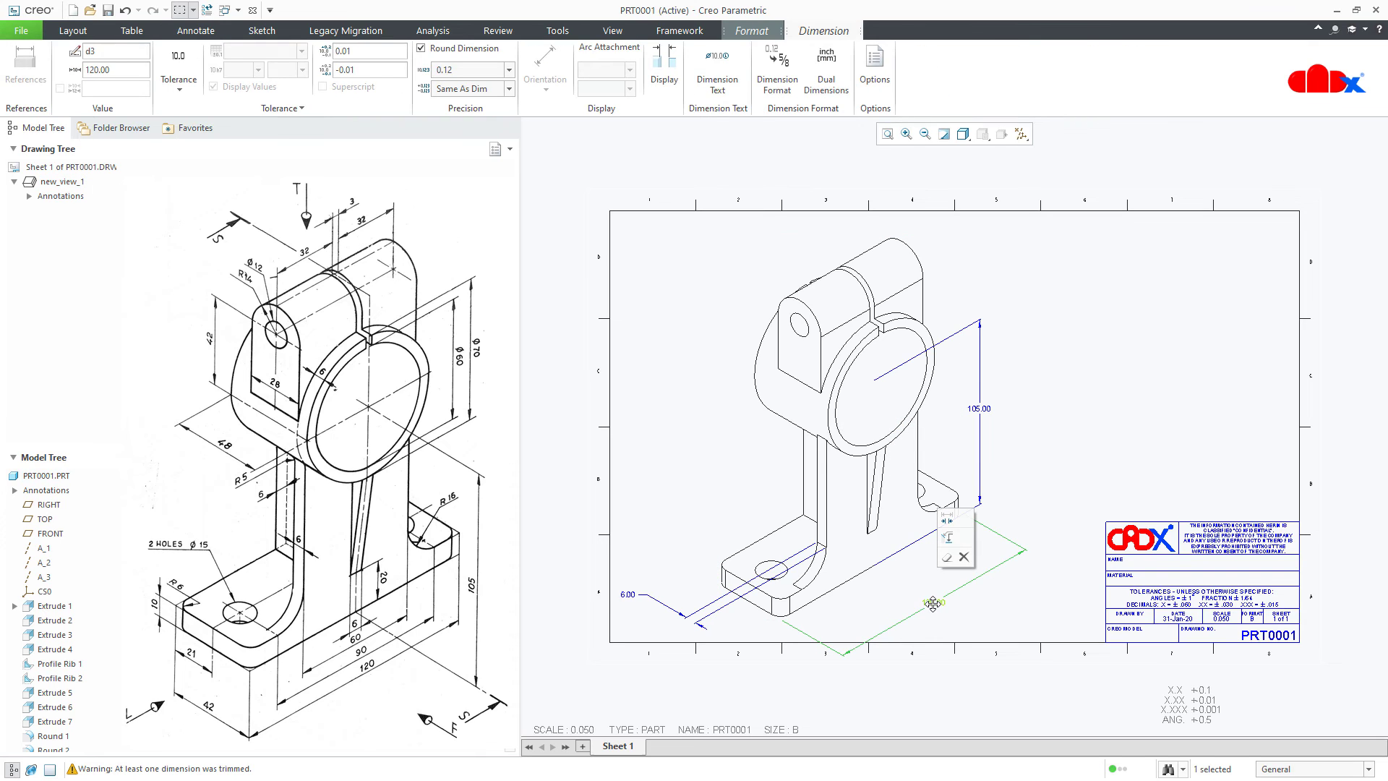
left_click_drag(933, 603, 895, 580)
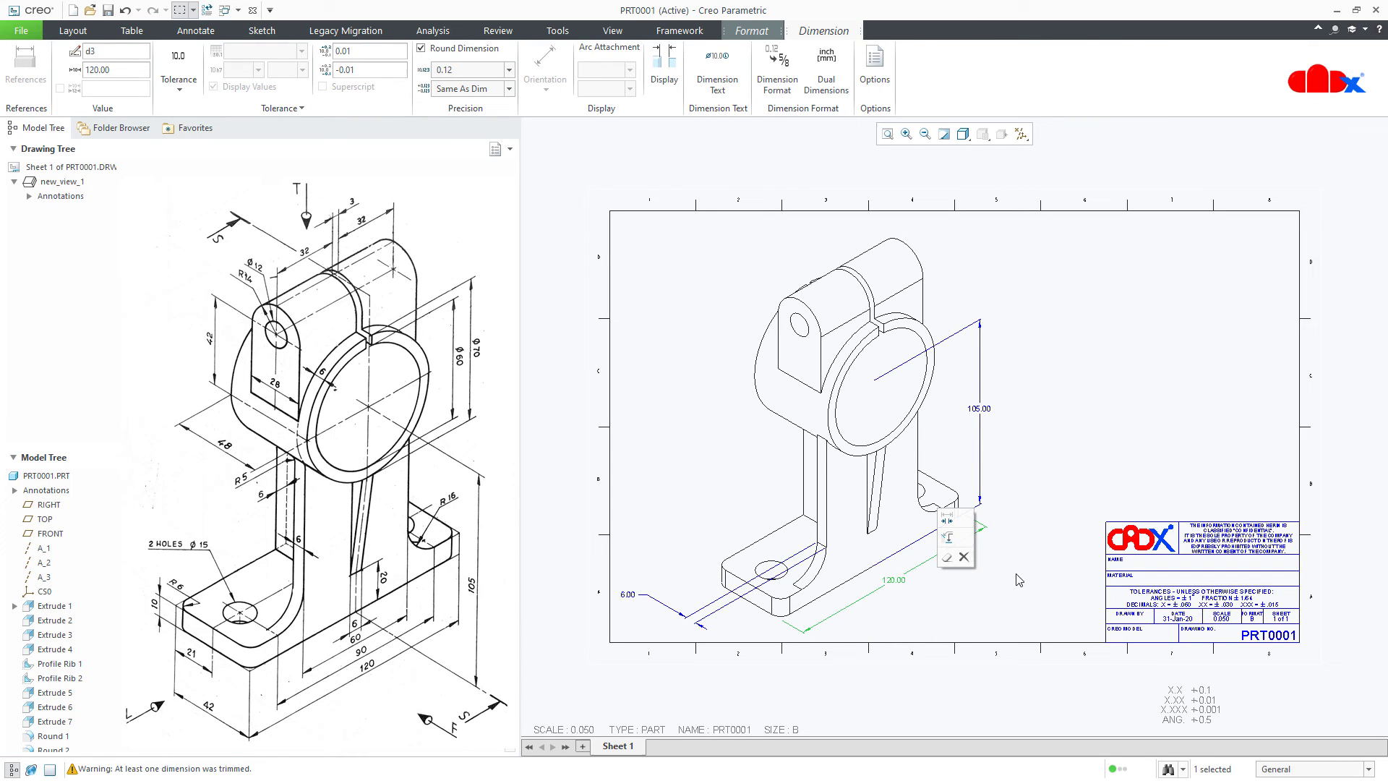
Step: Move the 105 mm dimension closer to the bracket and the 6 mm dimension beside the upright above the base plate
left_click(981, 414)
left_click_drag(981, 414, 968, 418)
left_click(985, 430)
left_click(627, 594)
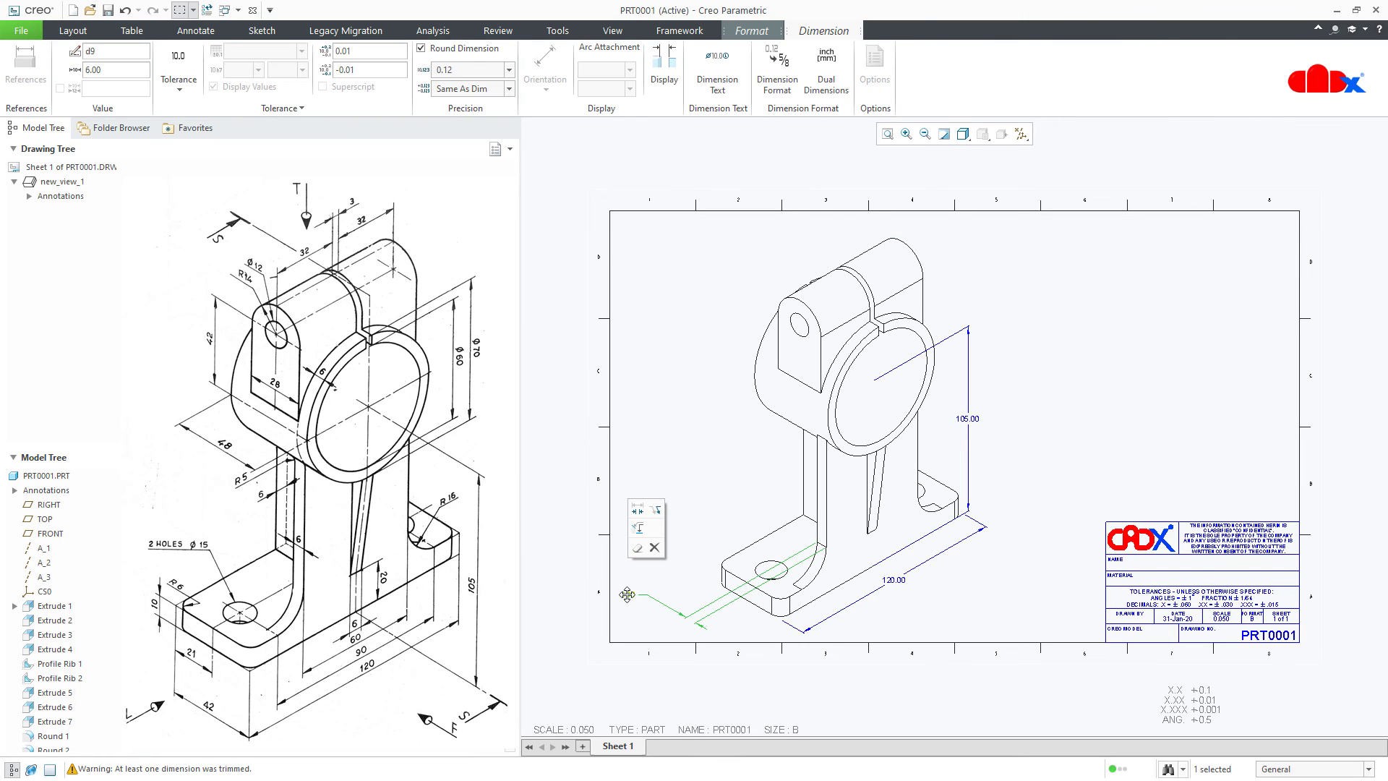
left_click_drag(627, 594, 708, 527)
left_click(912, 466)
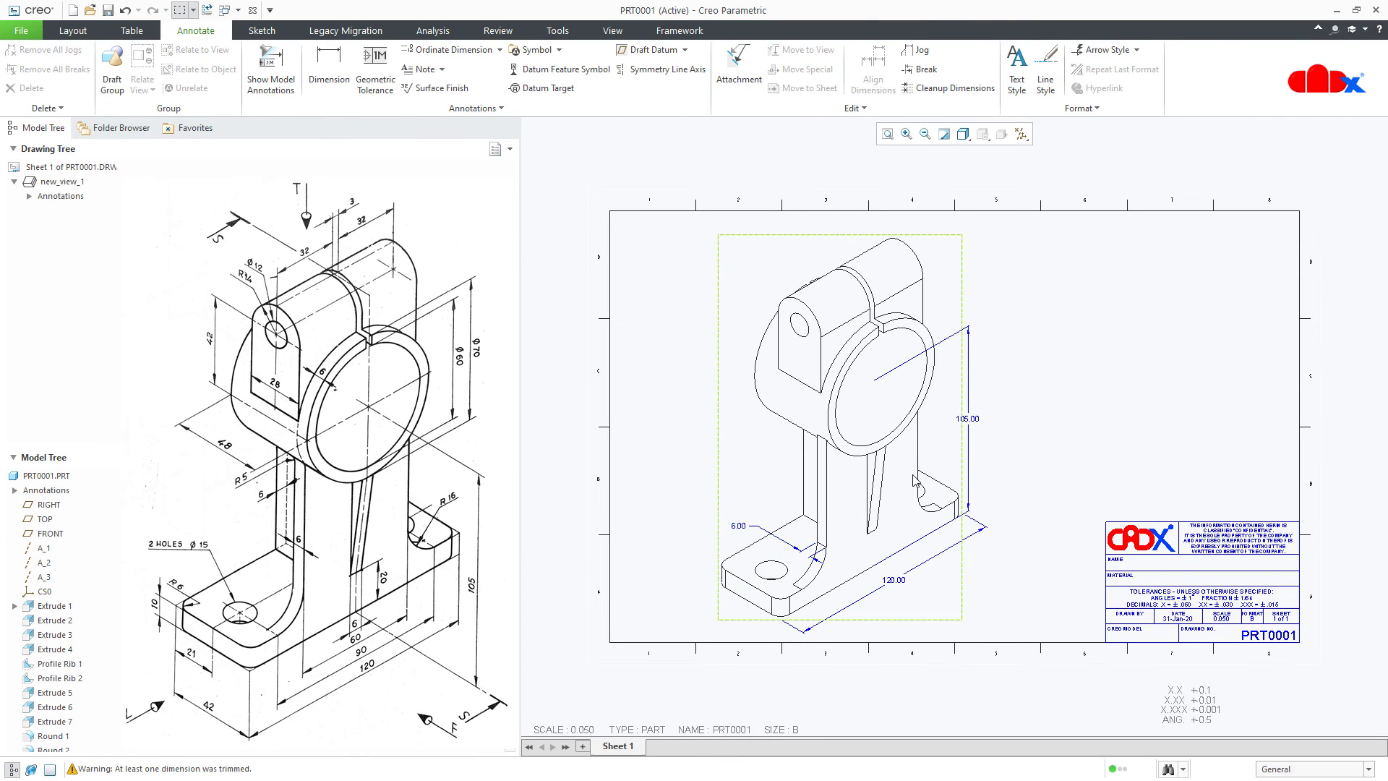
left_click_drag(912, 466, 912, 460)
left_click(1032, 477)
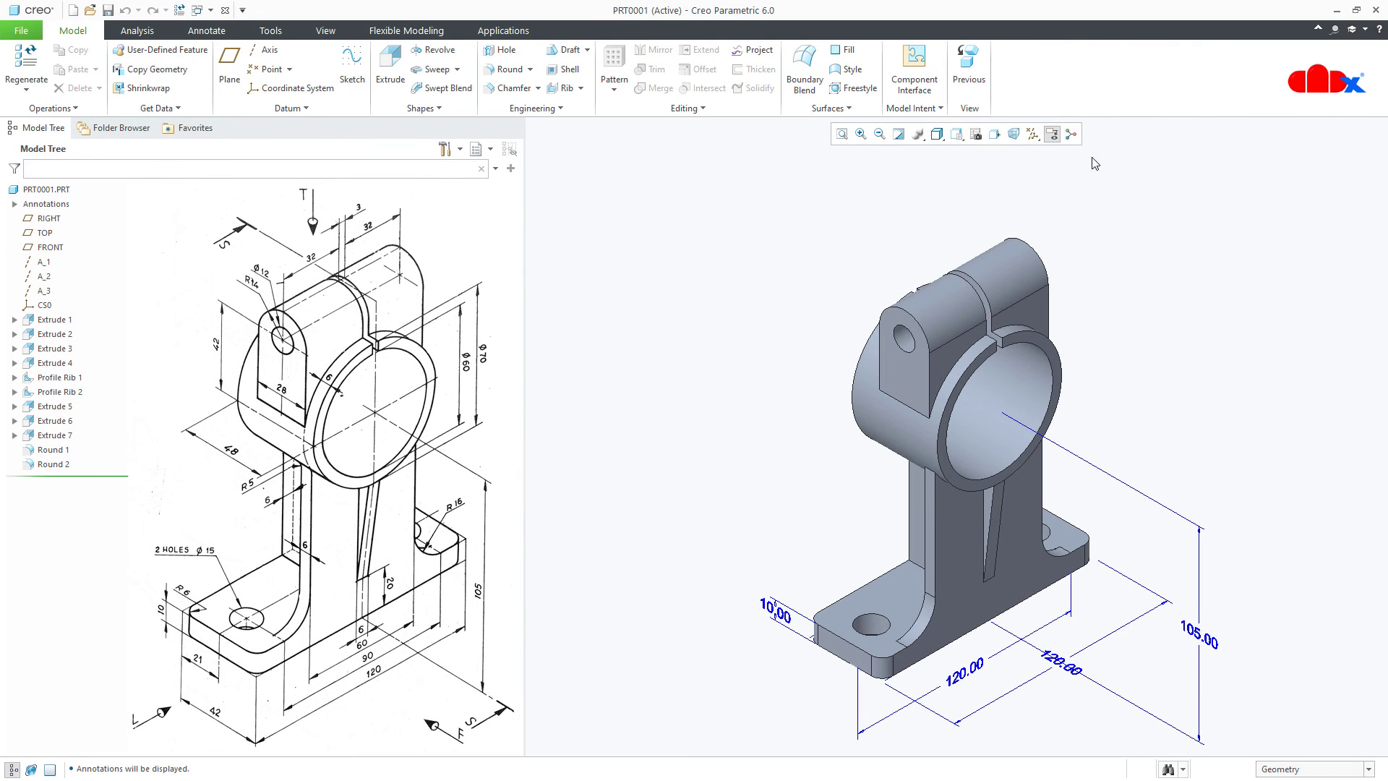
Step: Hide the annotations in the part model and apply the white ptc-ceramic appearance to the whole part
left_click(1054, 136)
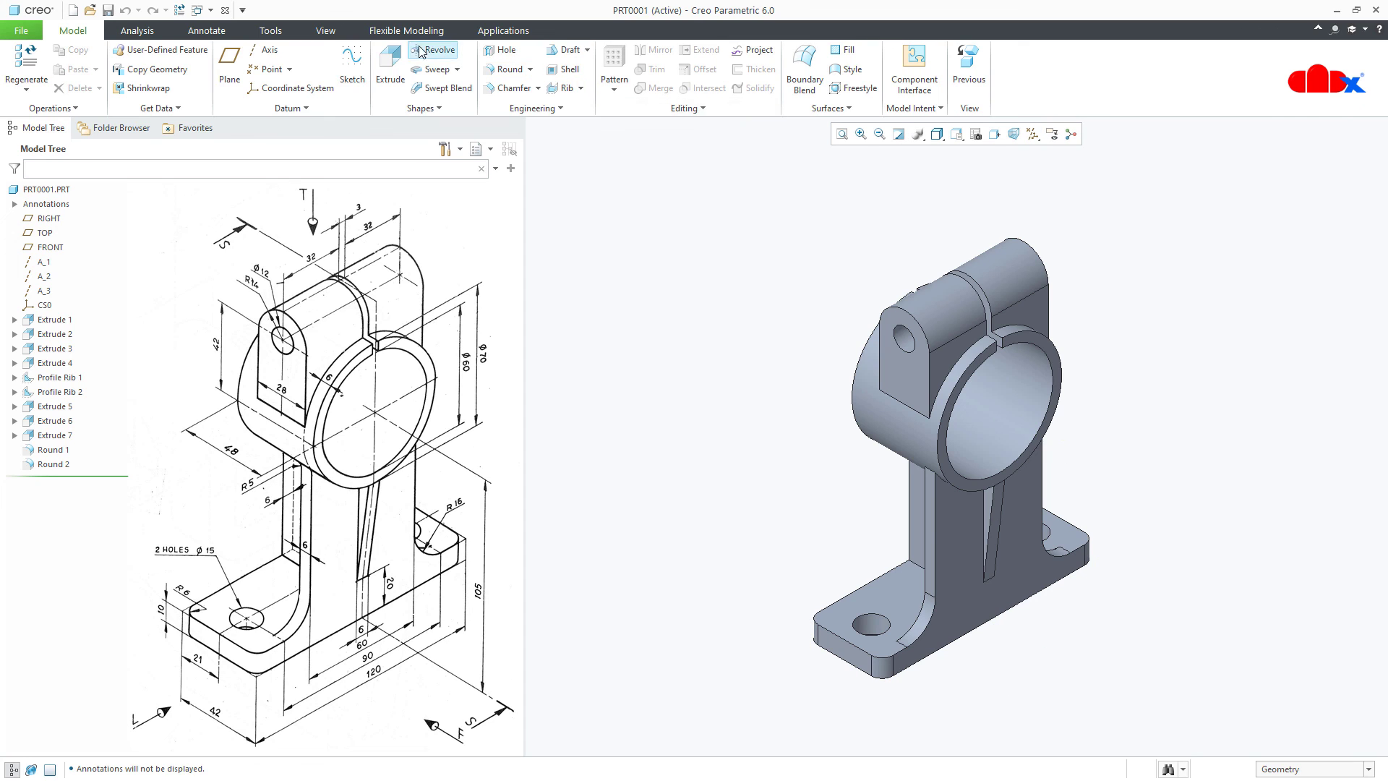
left_click(325, 30)
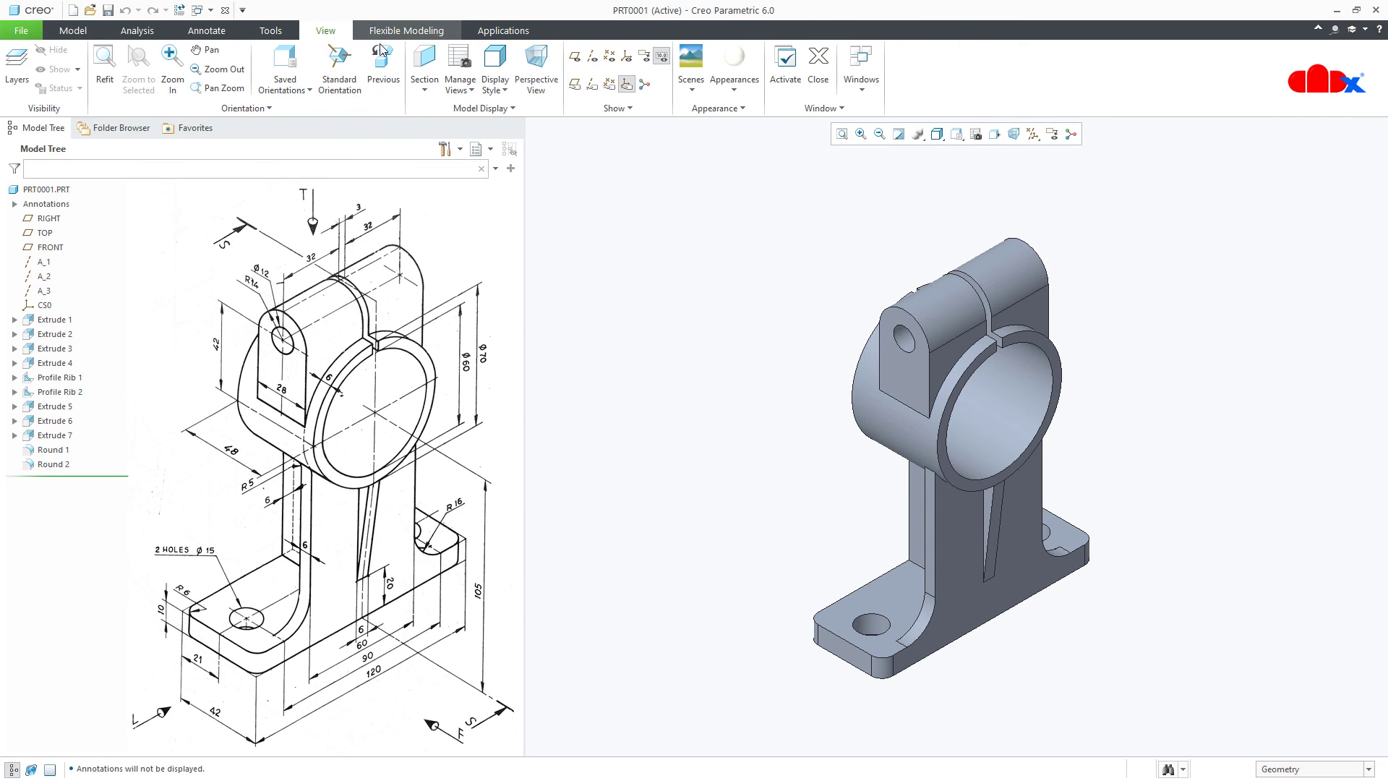
left_click(721, 94)
left_click(754, 173)
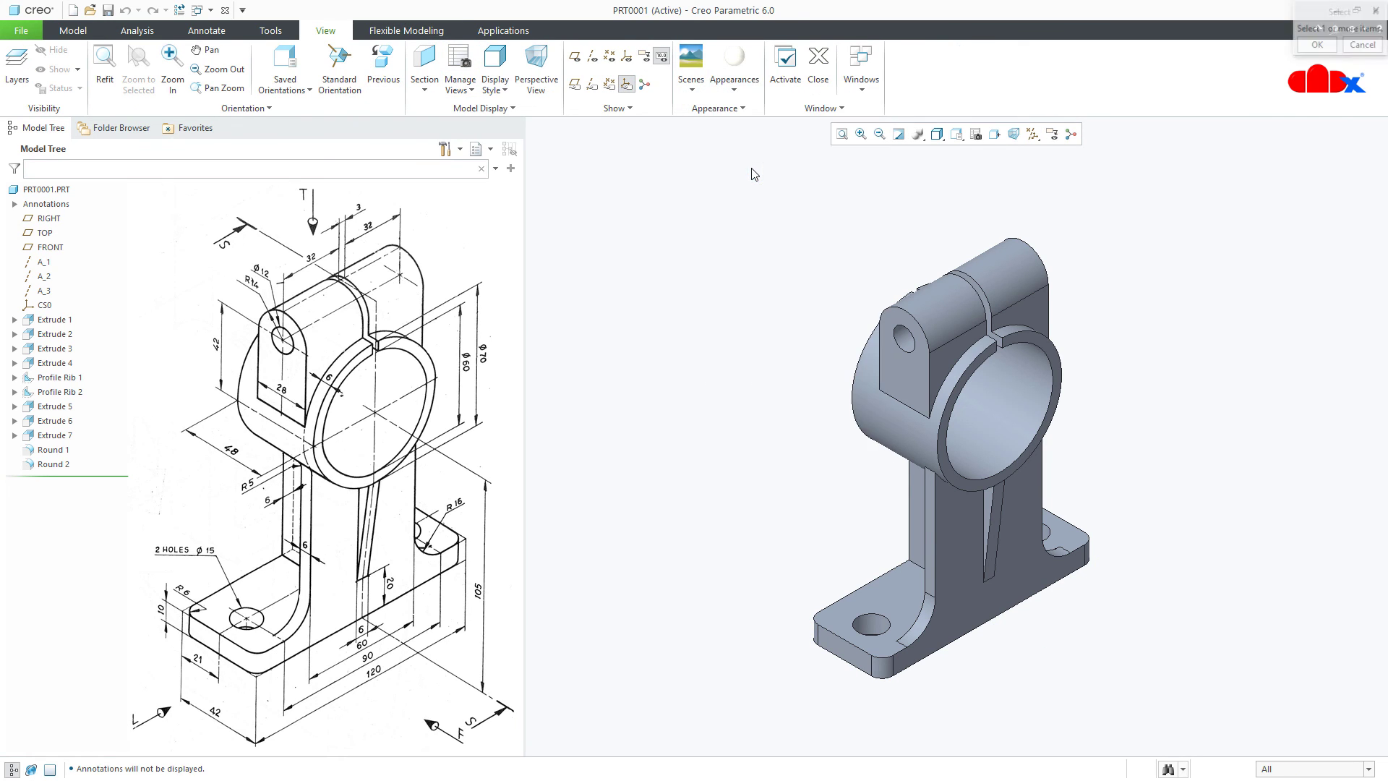
left_click(1294, 774)
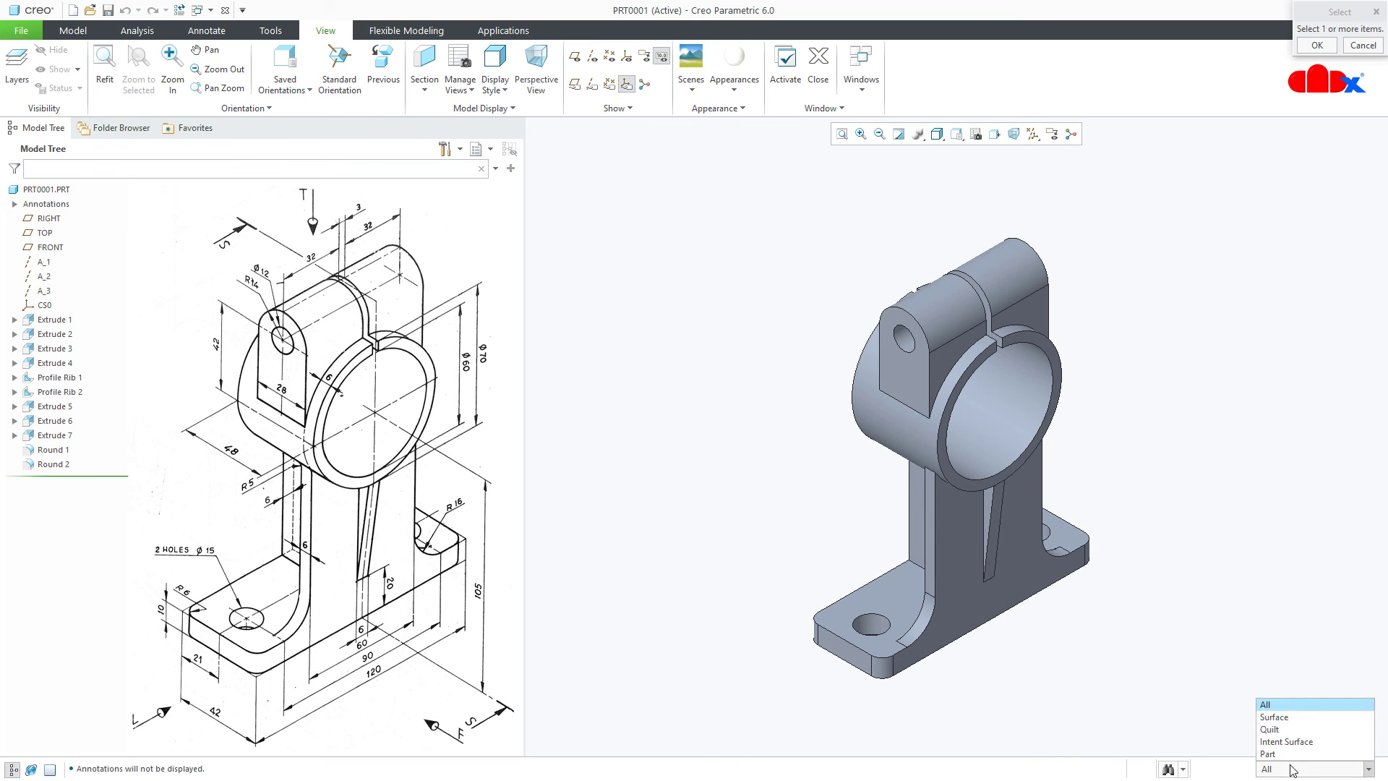
left_click(1274, 759)
left_click(1044, 544)
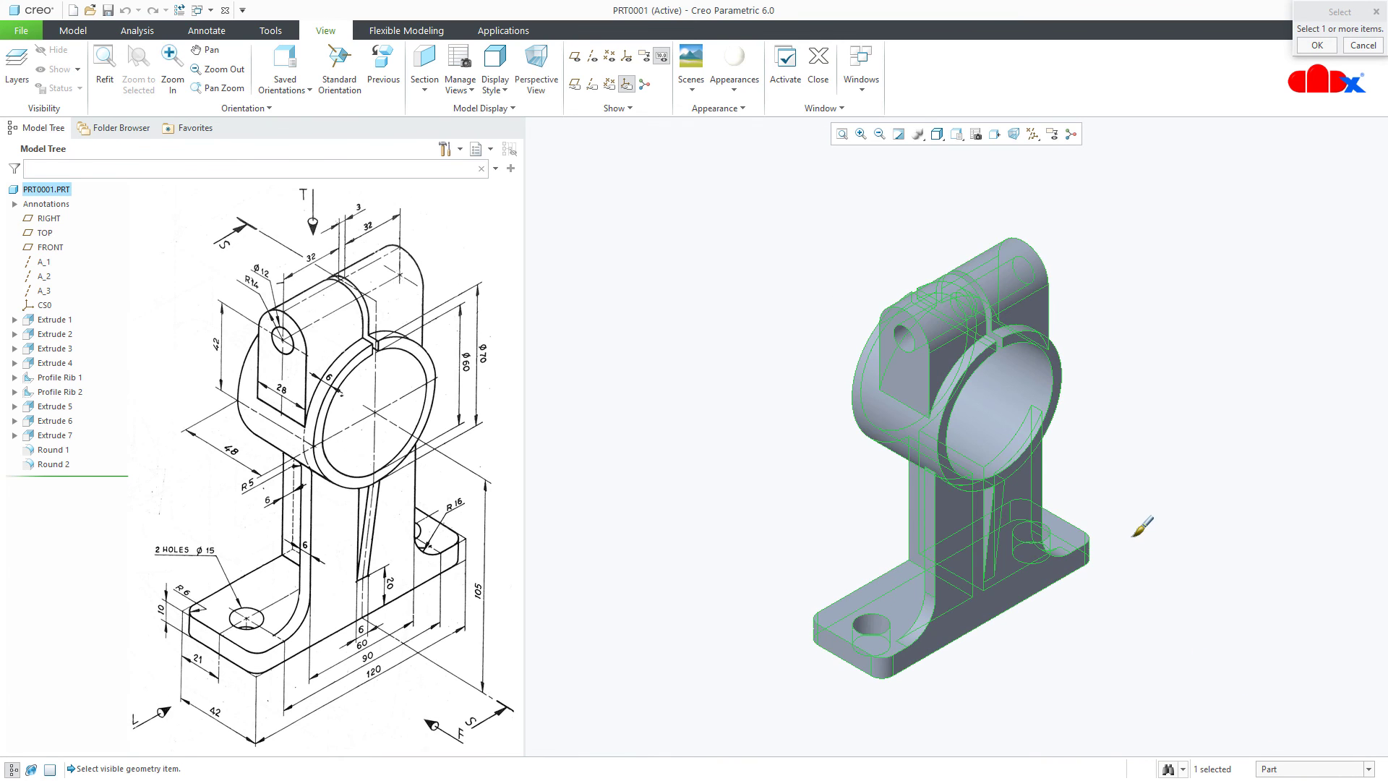
middle_click(1136, 535)
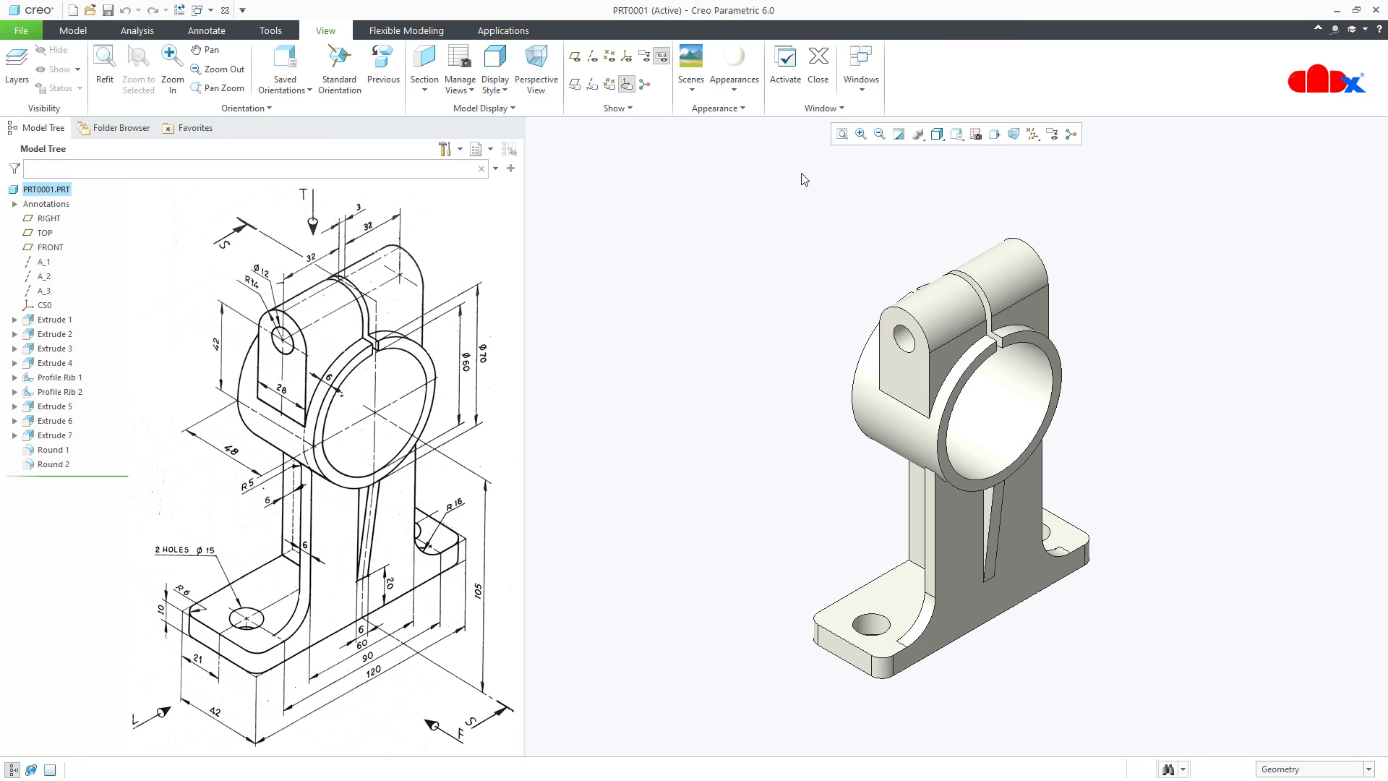
Step: Change the color of the model's ptc-ceramic appearance to a medium blue
left_click(734, 80)
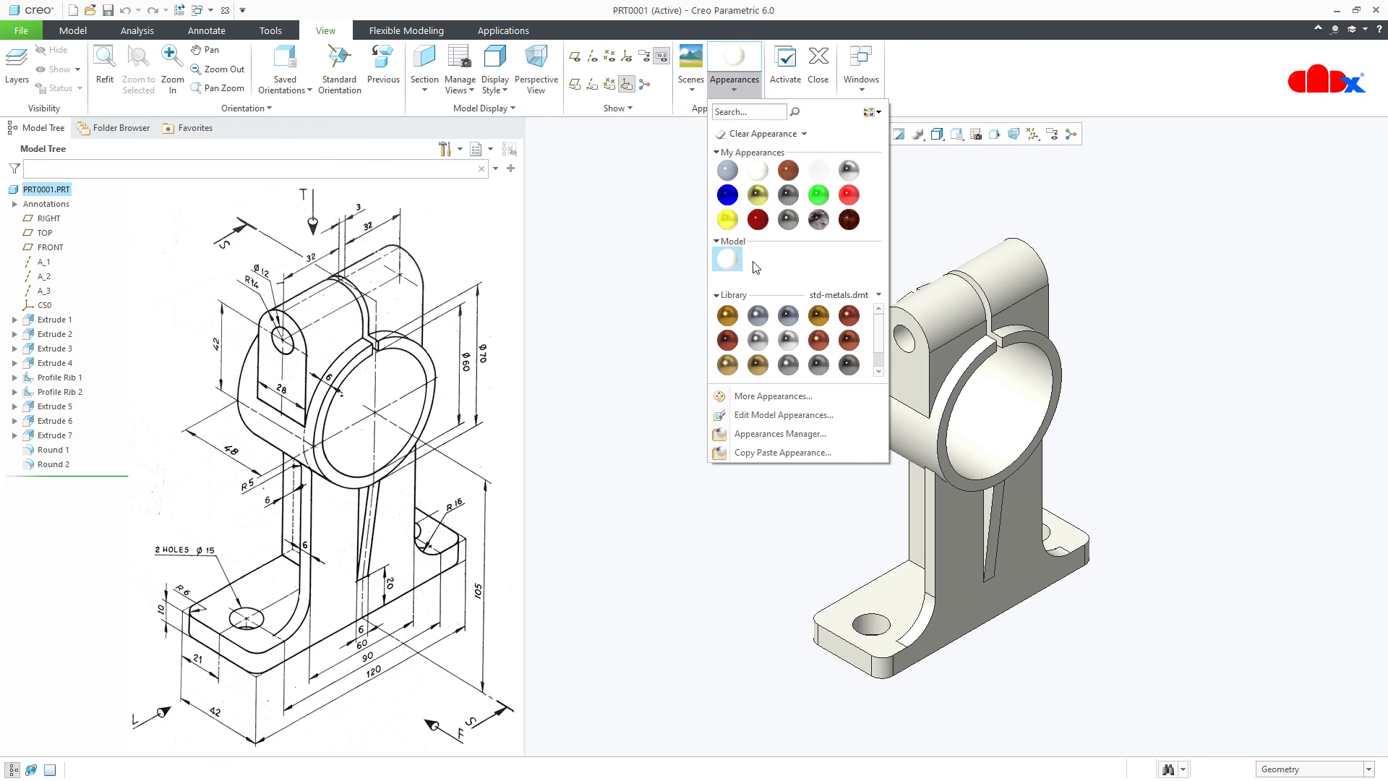
right_click(738, 264)
left_click(766, 272)
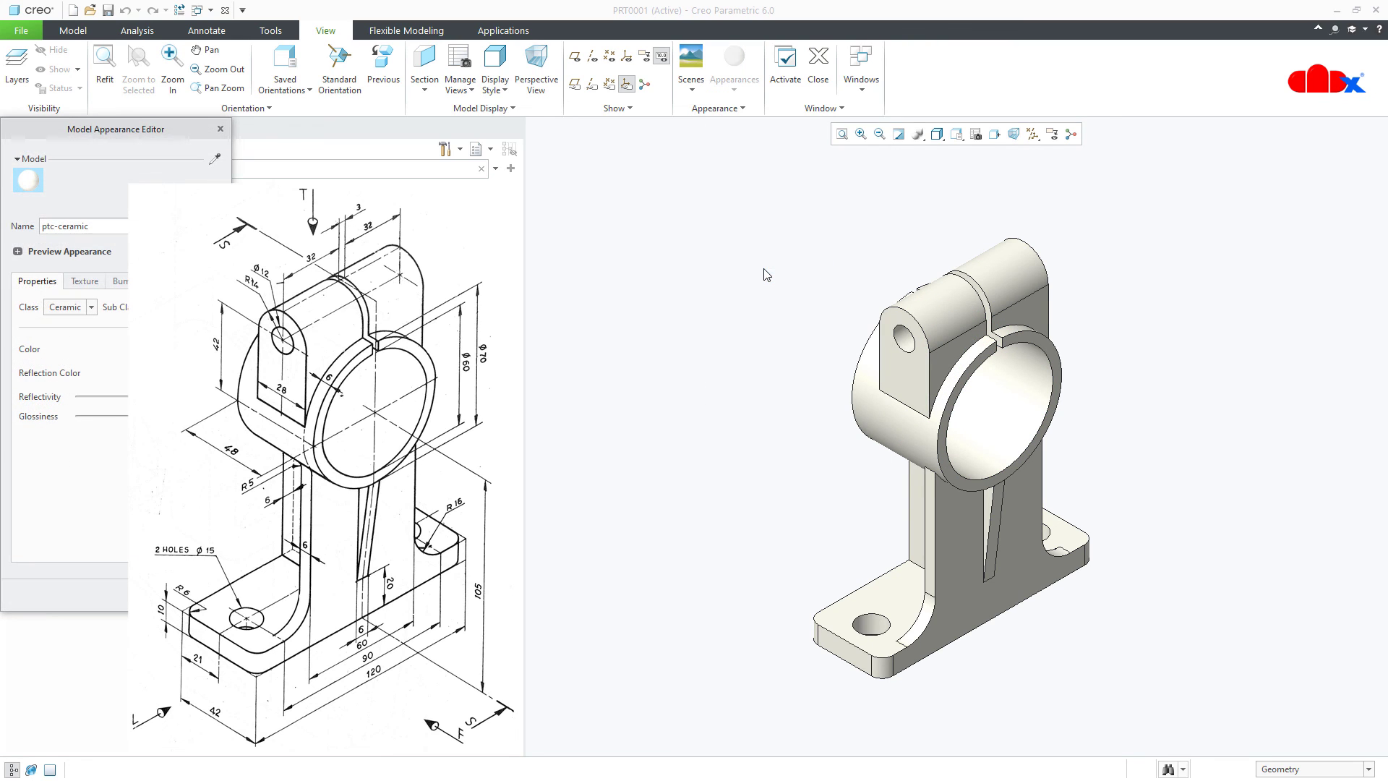
left_click_drag(124, 139, 685, 182)
left_click(757, 396)
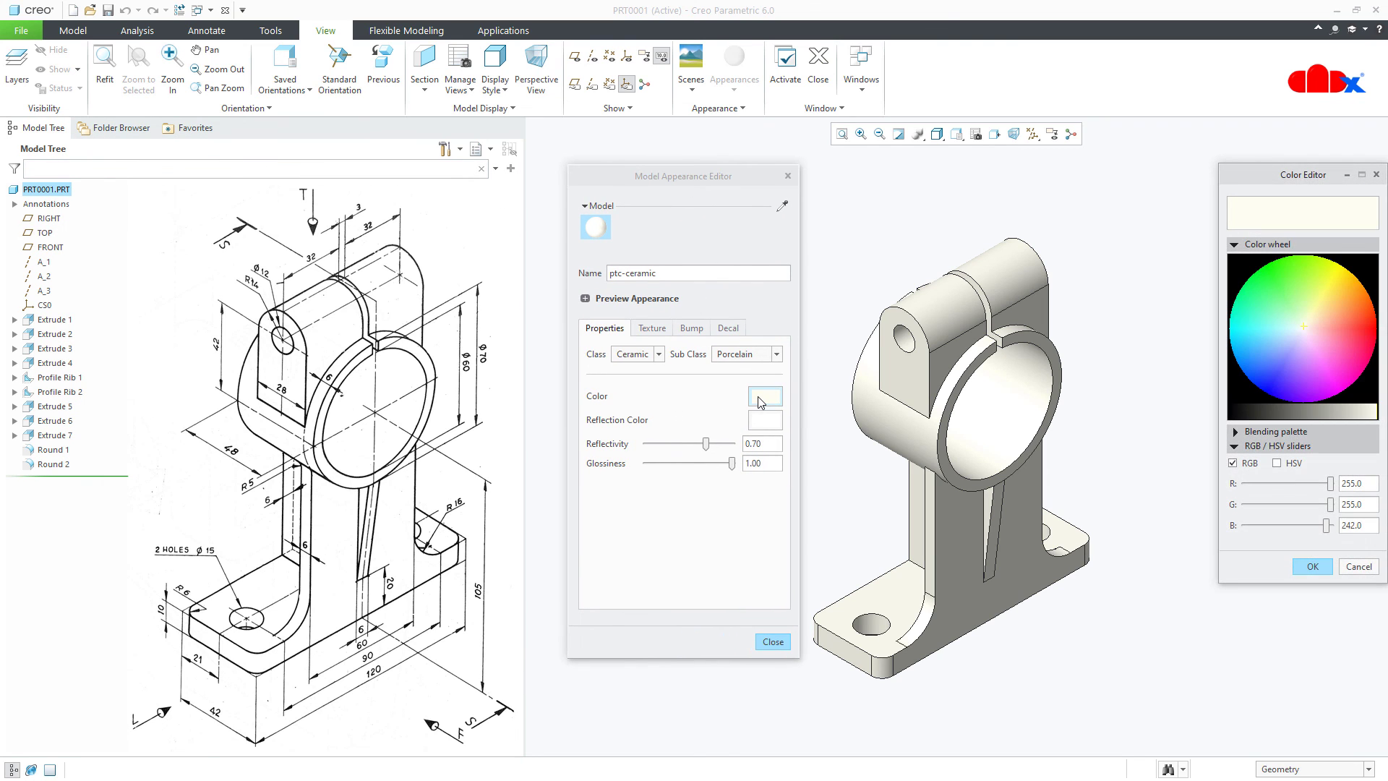
left_click_drag(1295, 360, 1263, 356)
left_click(774, 642)
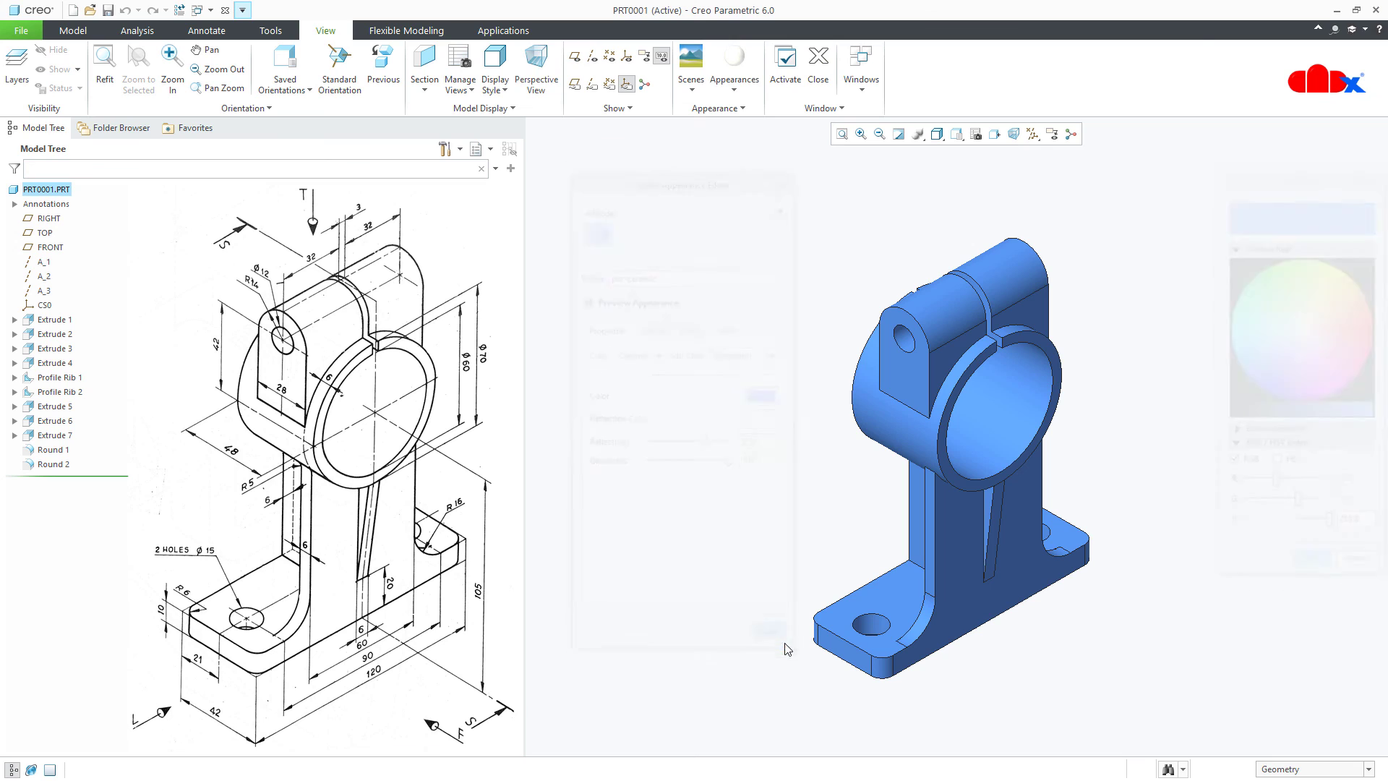
Step: Apply the shiny silver metallic appearance to the intent surfaces of the ring bore with its slot, the lug hole and the base plate holes
left_click(734, 80)
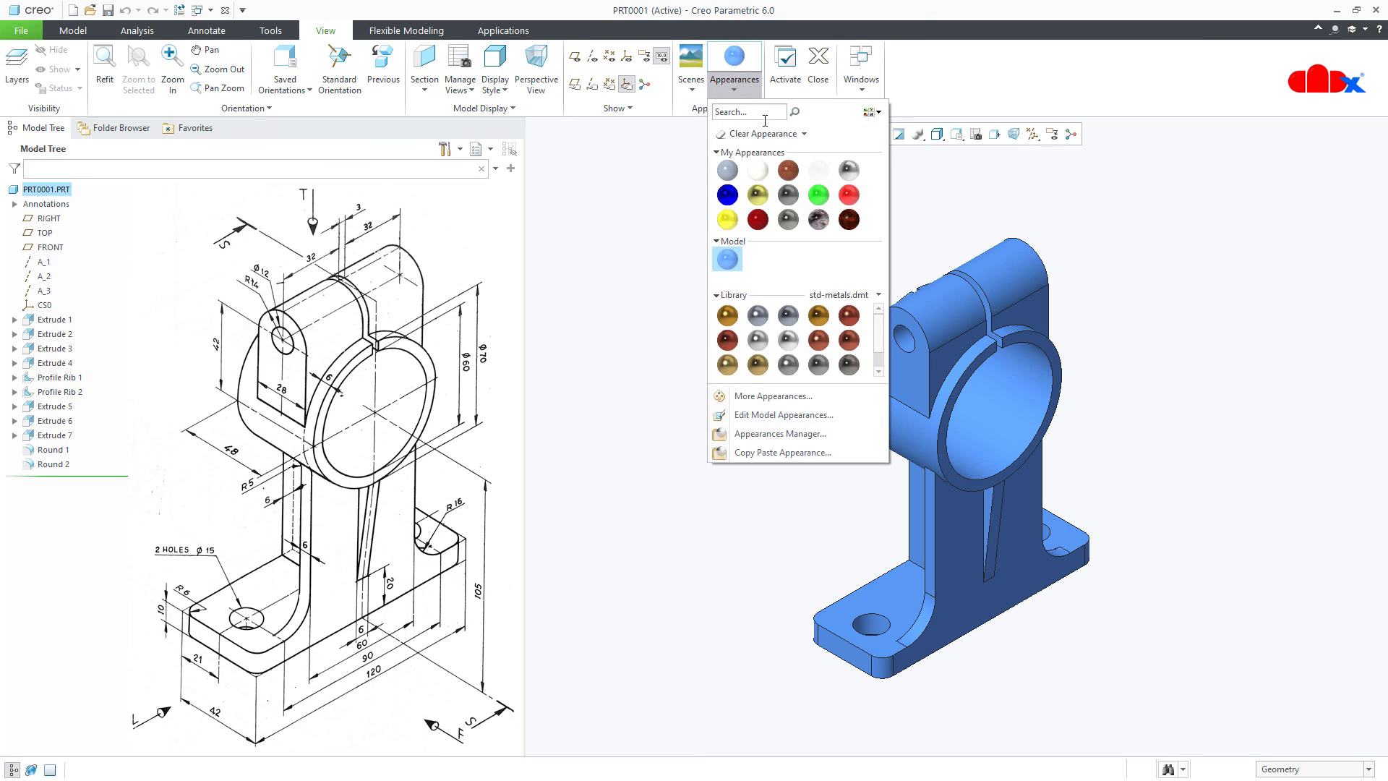
left_click(846, 177)
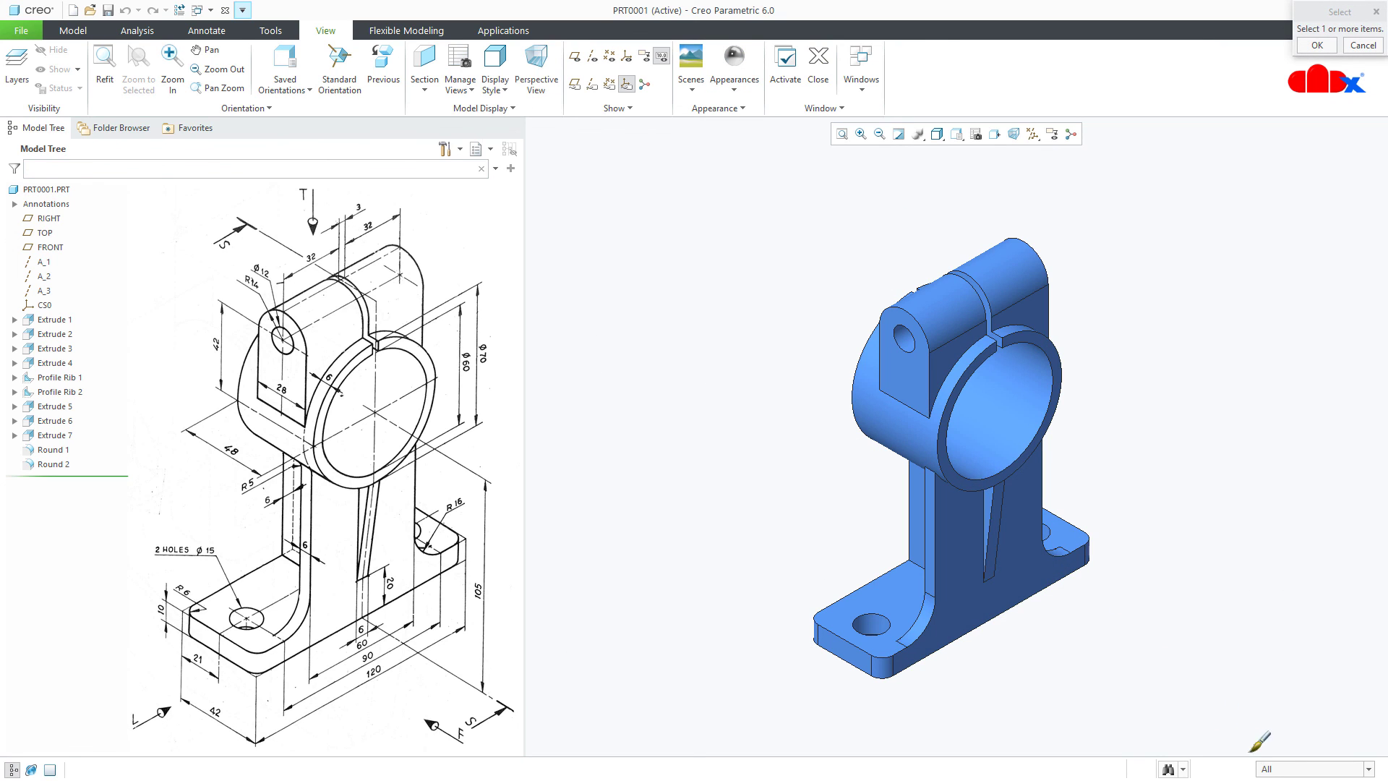
left_click(1270, 769)
left_click(1284, 742)
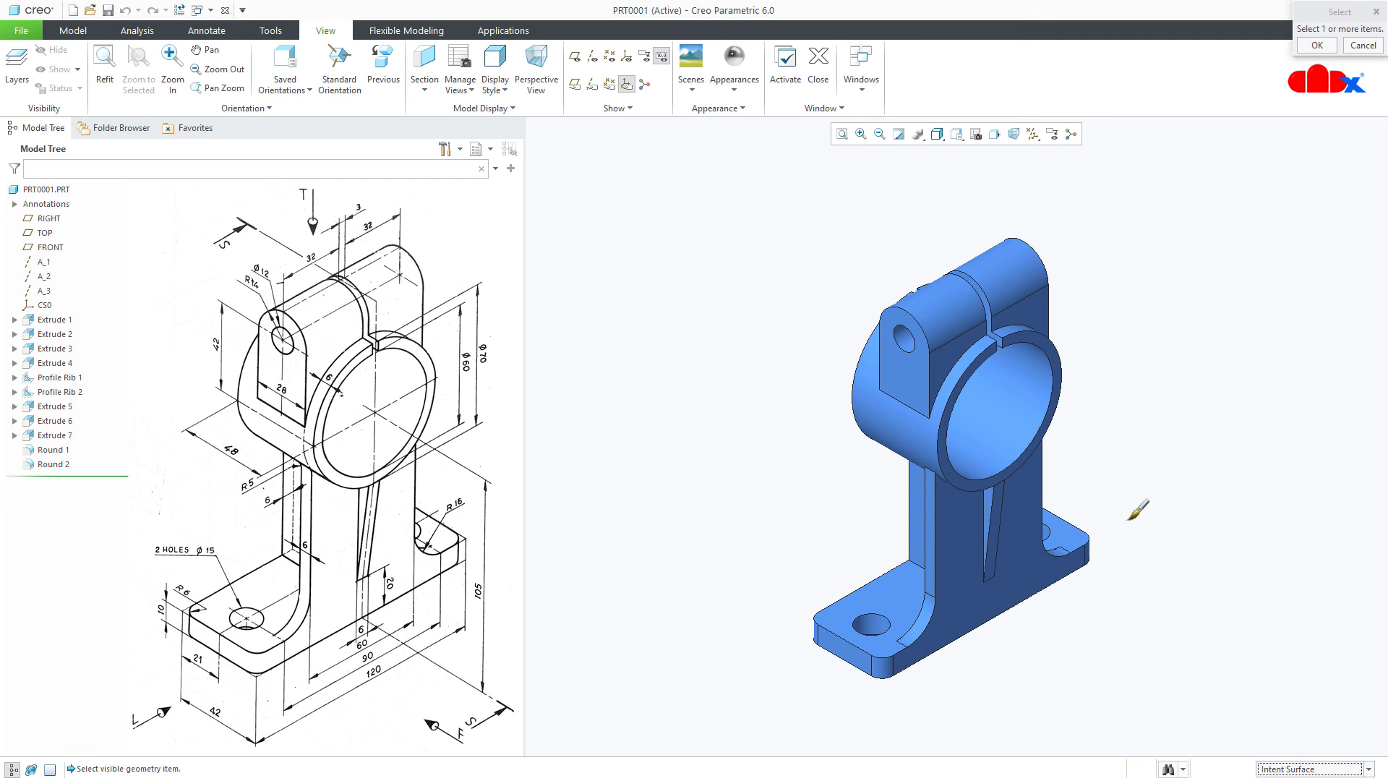
left_click(1001, 384)
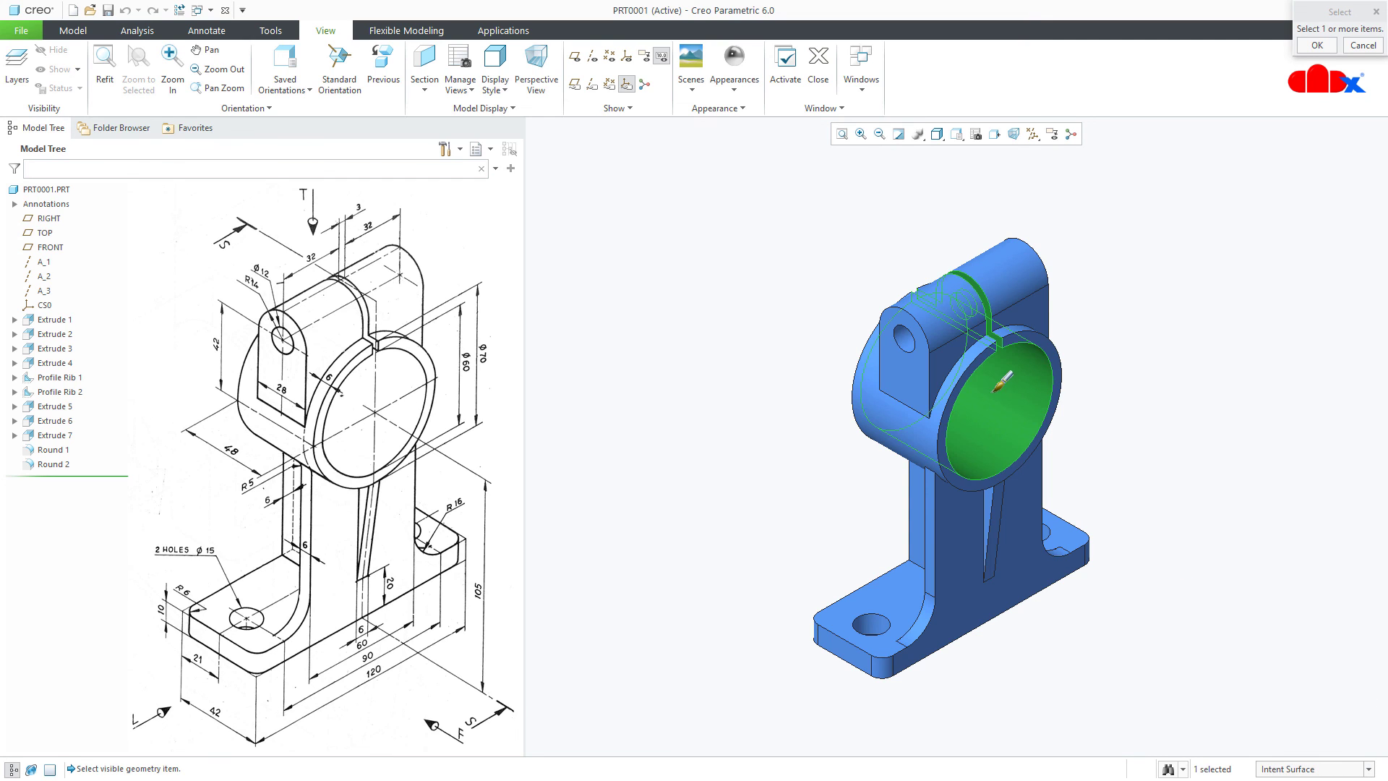
left_click(904, 337, "ctrl")
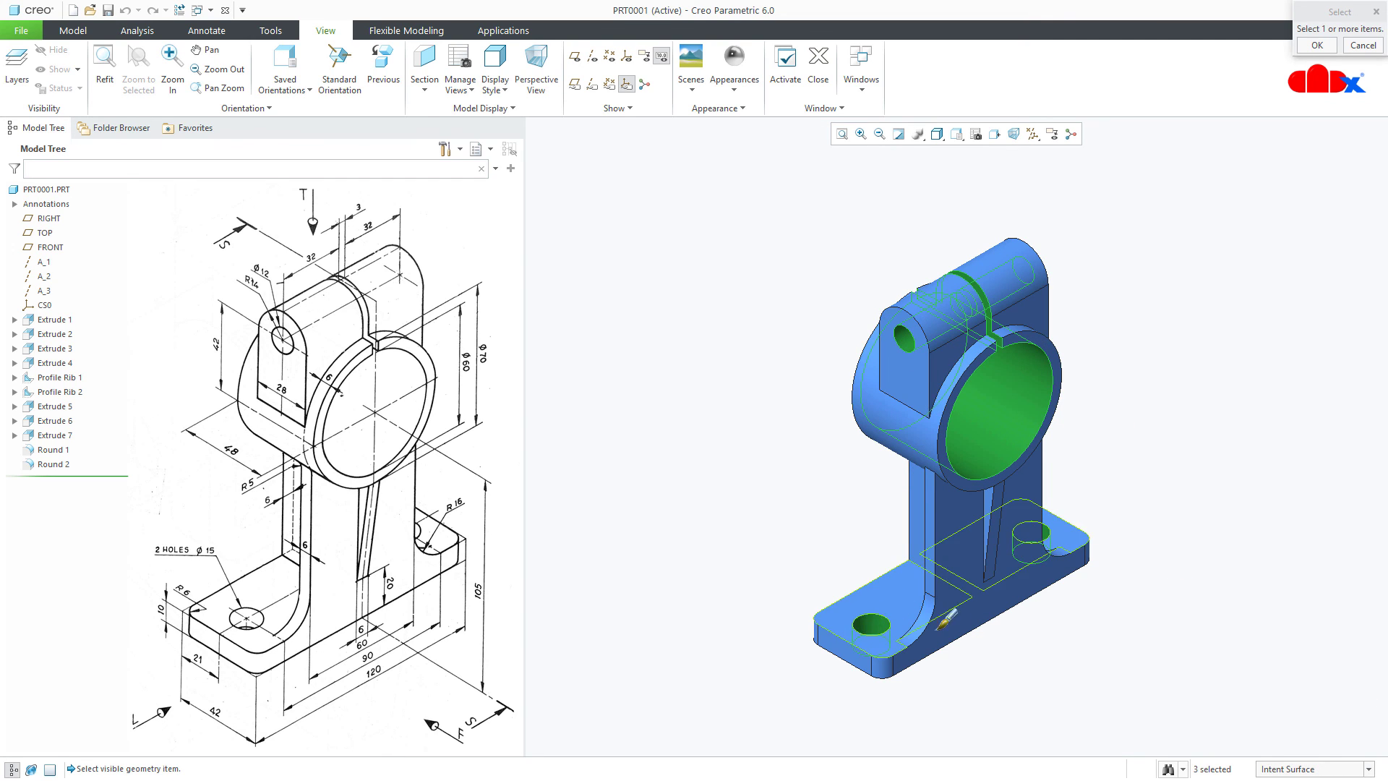
middle_click(1072, 635)
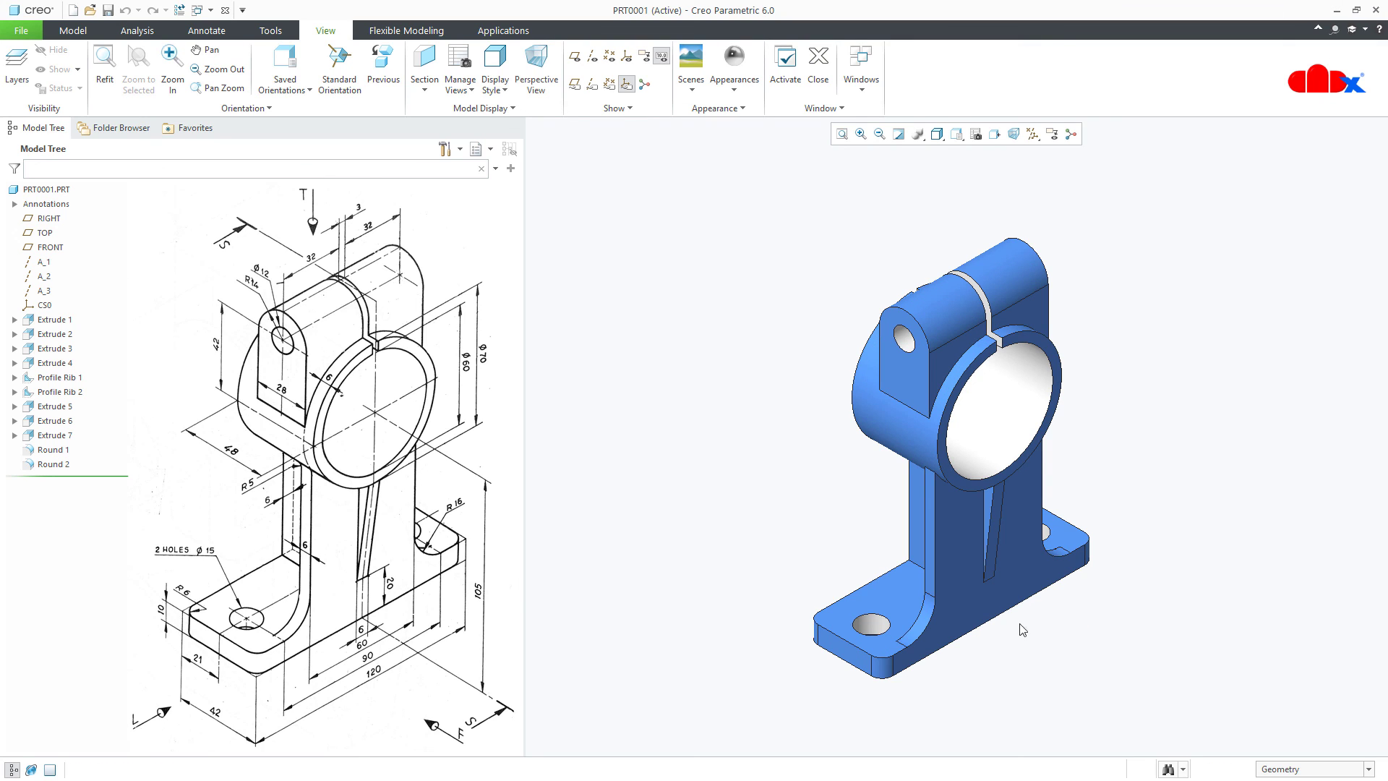
left_click(73, 31)
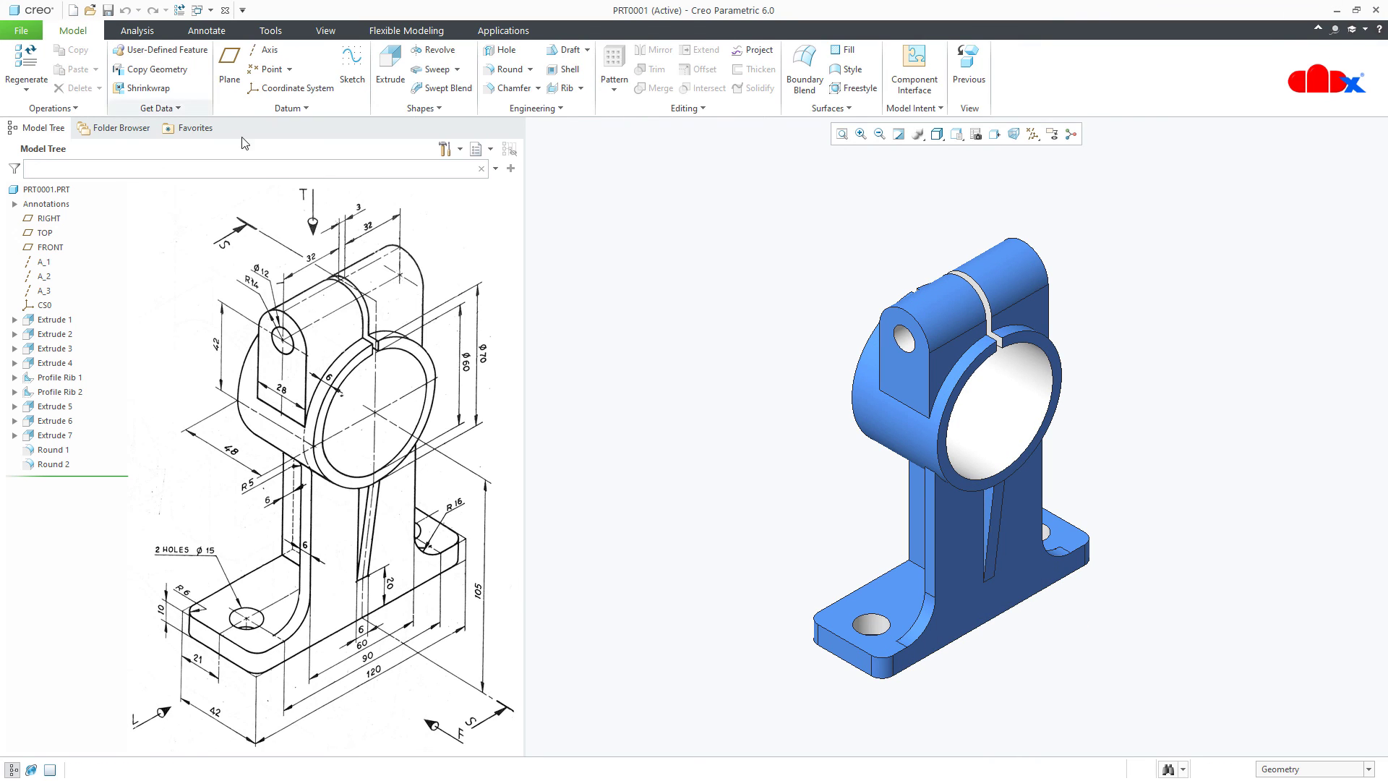